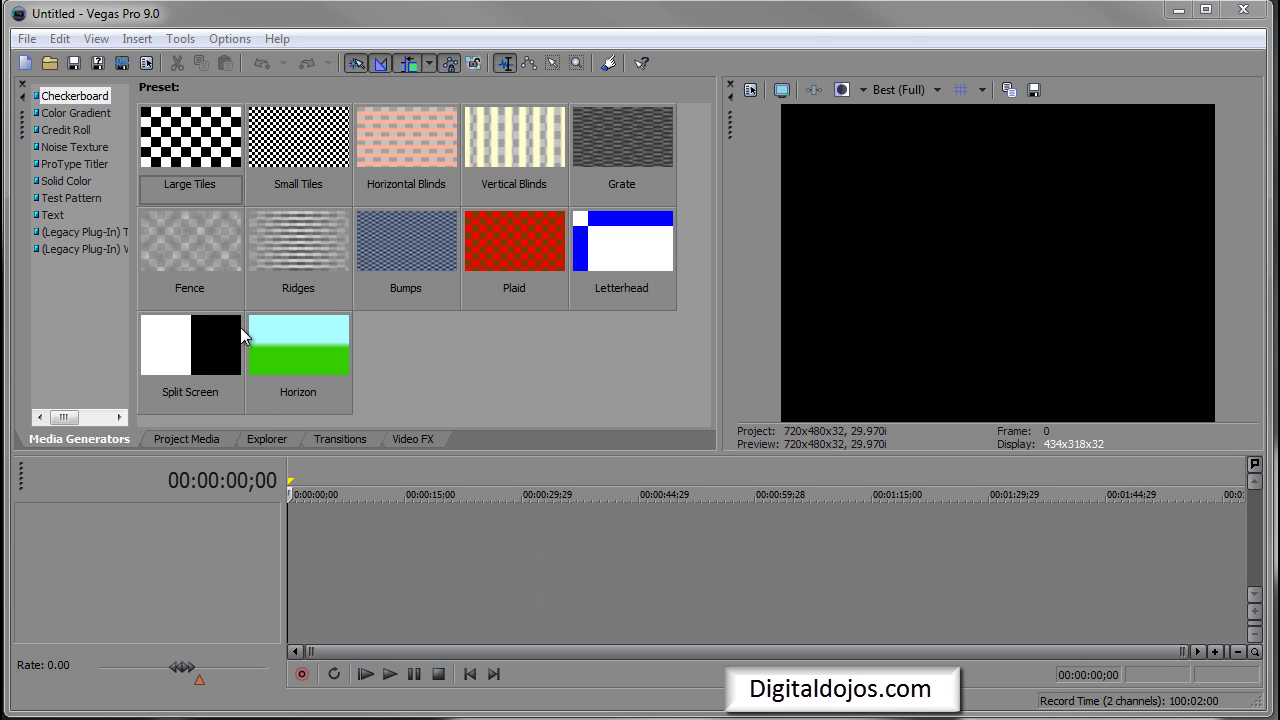
Show the Trimmer and Mixer panels, widen the docked area, and compare the two views
{"action": "left_click", "coordinate": [96, 38]}
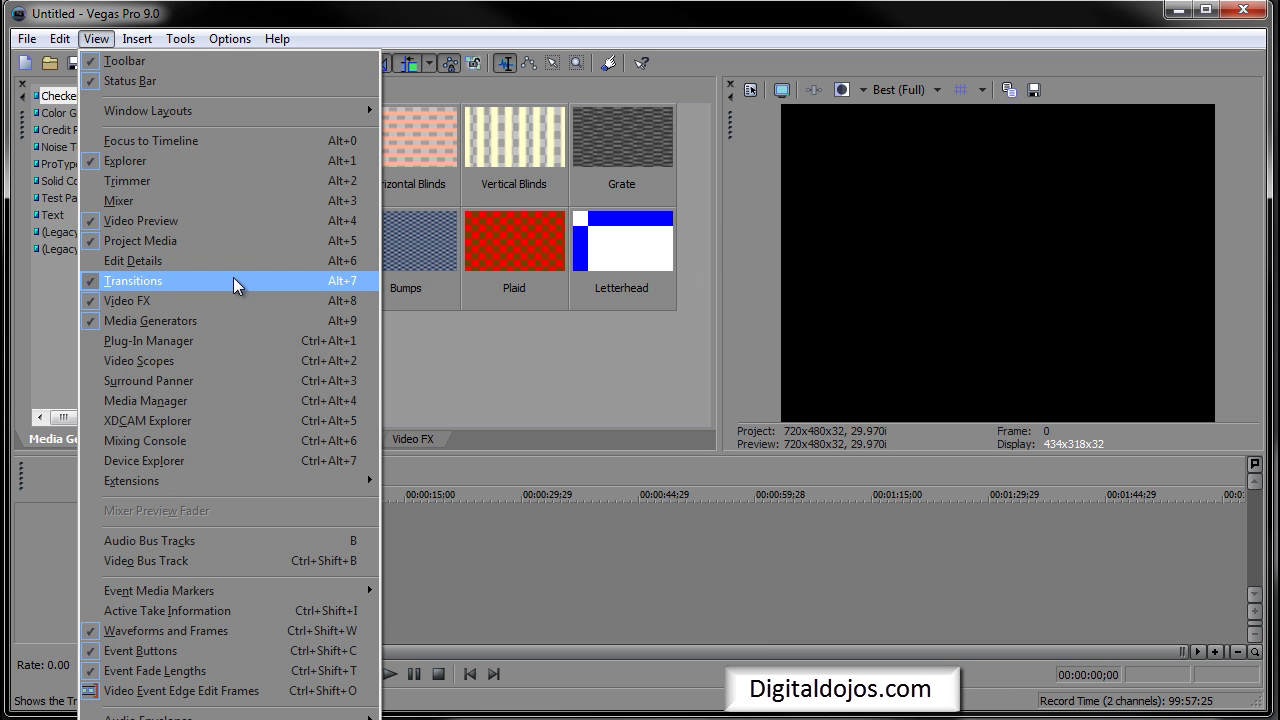
{"action": "left_click", "coordinate": [195, 181]}
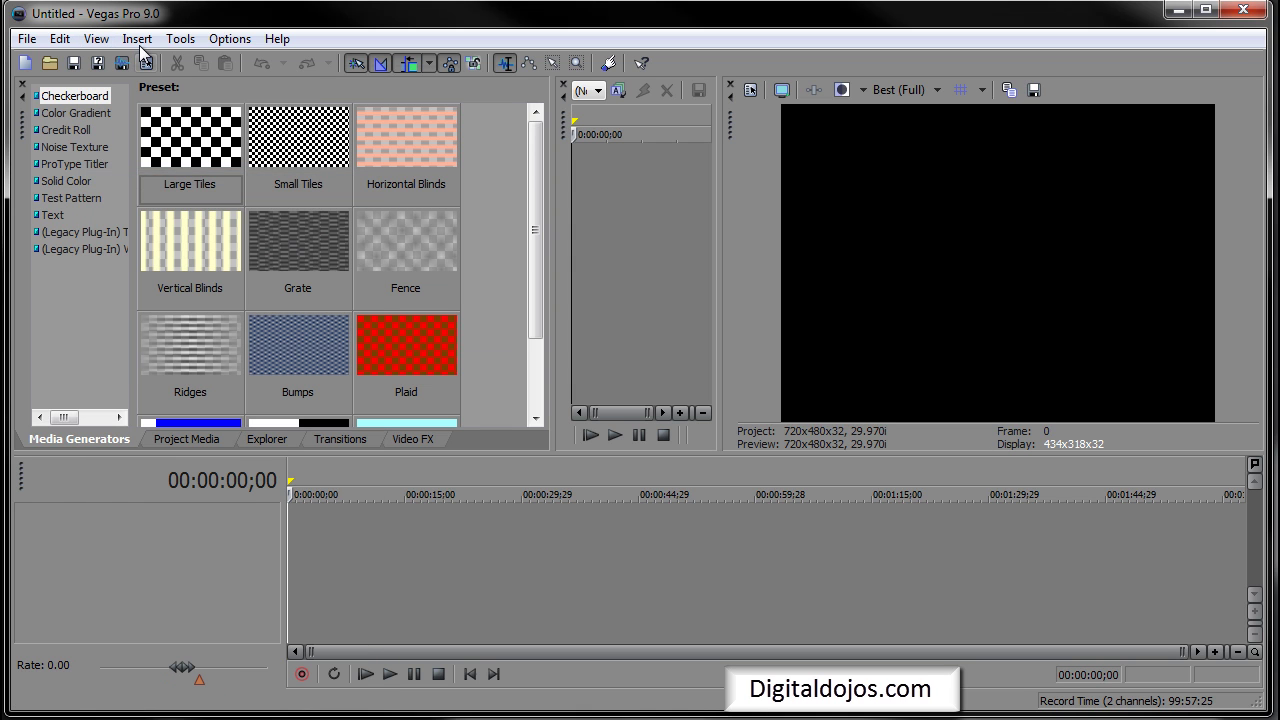
{"action": "left_click", "coordinate": [96, 38]}
{"action": "left_click", "coordinate": [174, 201]}
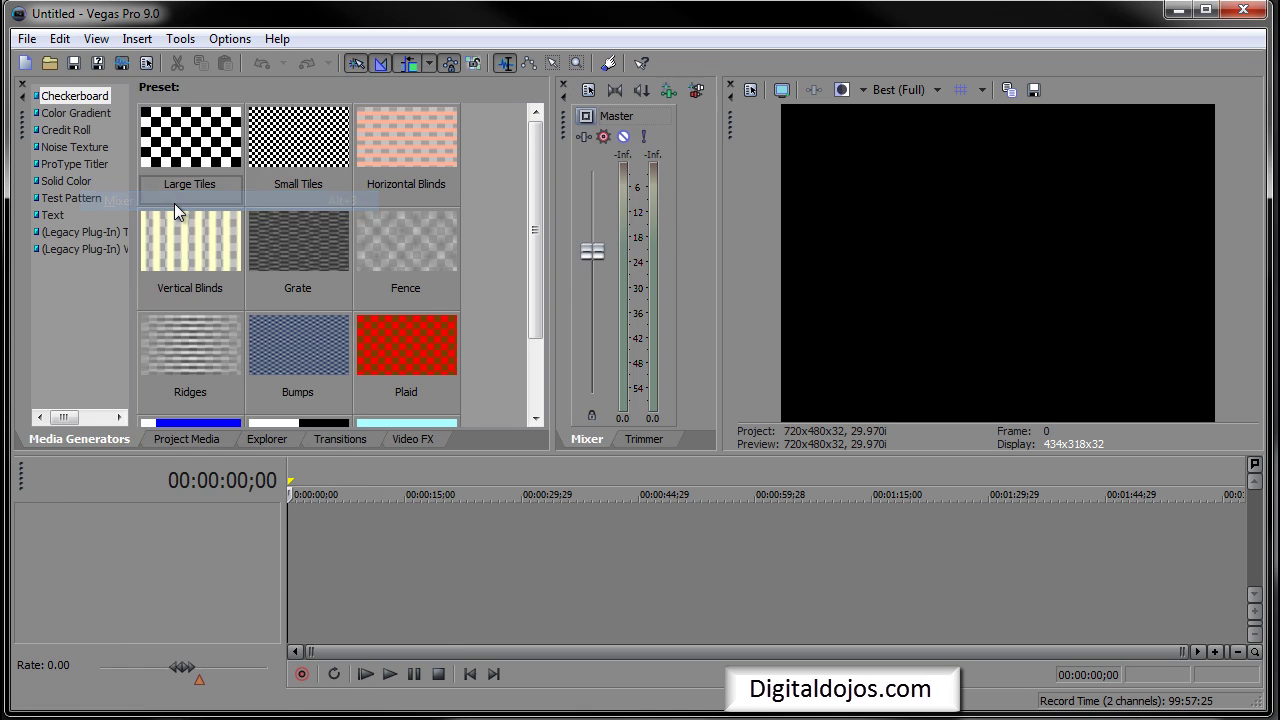
{"action": "mouse_move", "coordinate": [551, 187]}
{"action": "left_mouse_down"}
{"action": "mouse_move", "coordinate": [460, 187]}
{"action": "mouse_move", "coordinate": [565, 187]}
{"action": "left_mouse_up"}
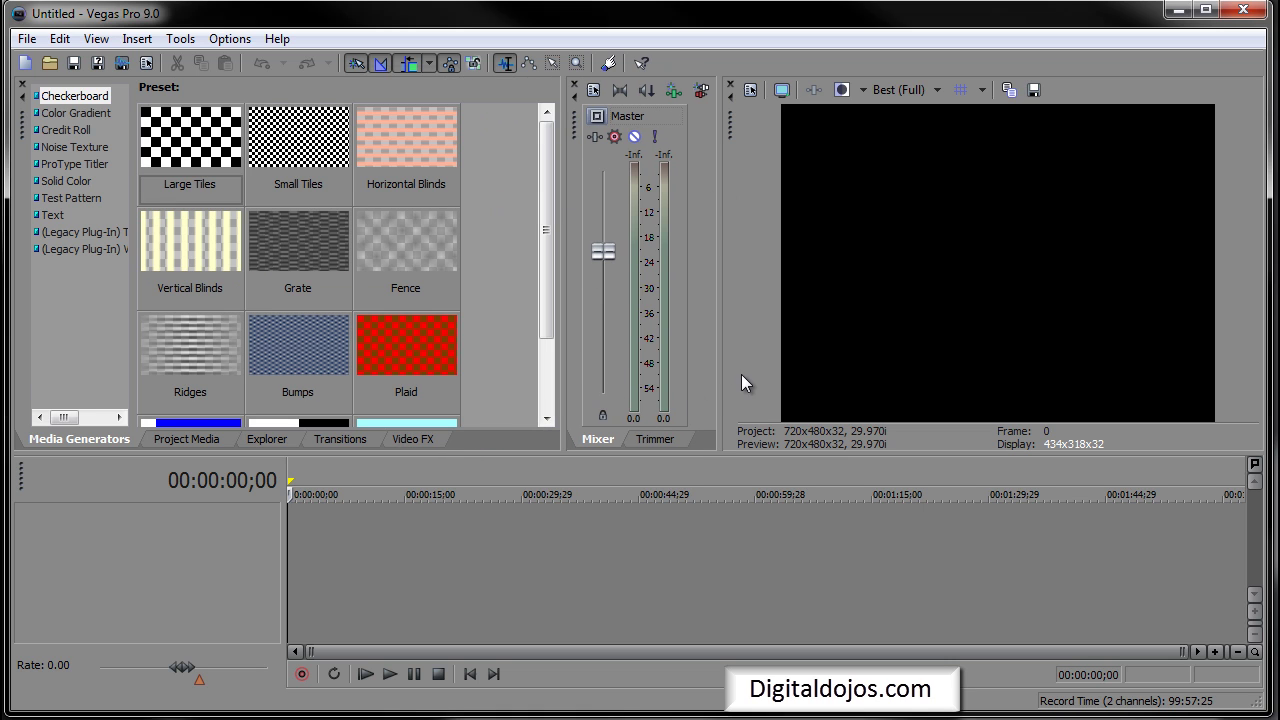
{"action": "left_click", "coordinate": [655, 439]}
{"action": "left_click", "coordinate": [582, 437]}
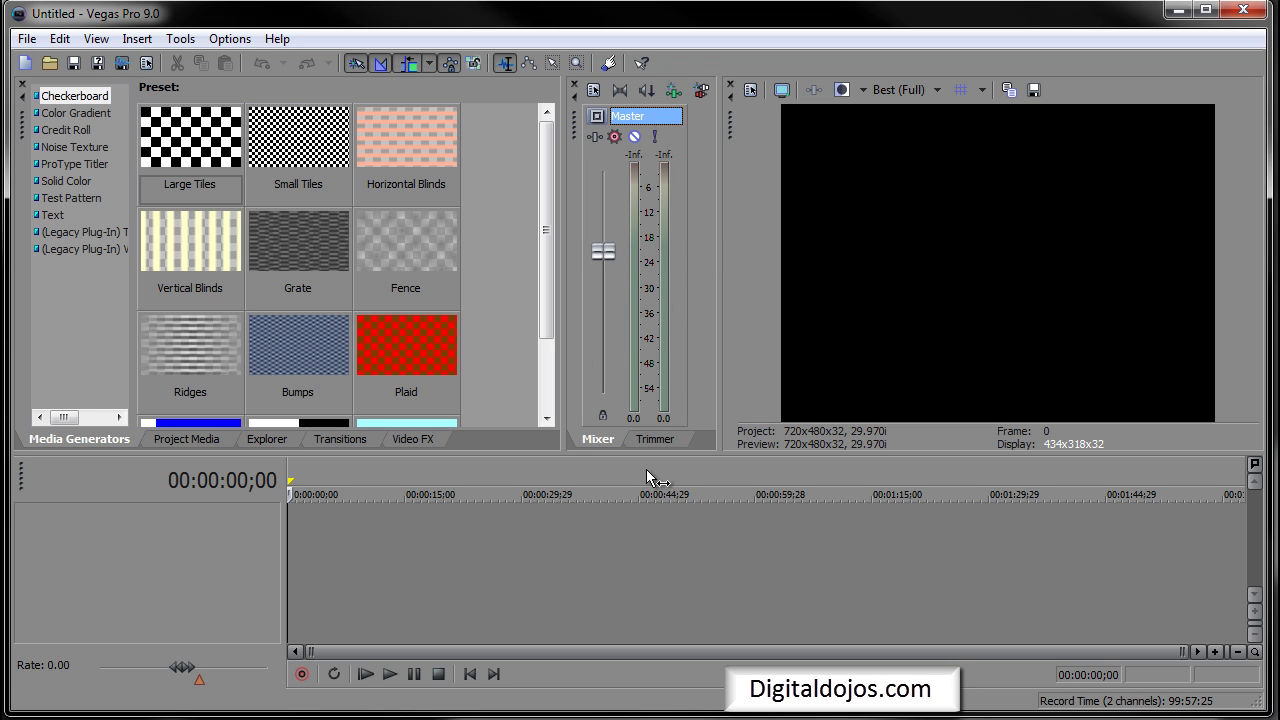
{"action": "left_click", "coordinate": [662, 439]}
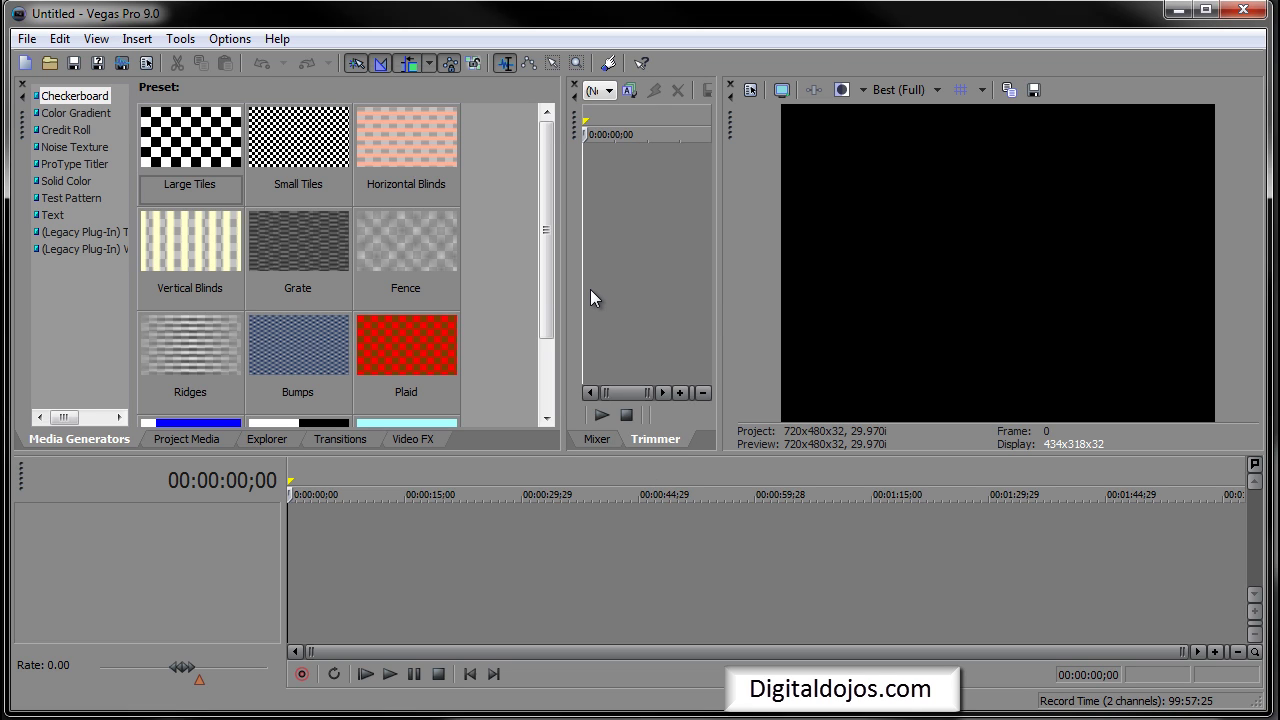
Hide the Trimmer and Mixer panels again
{"action": "left_click", "coordinate": [90, 40]}
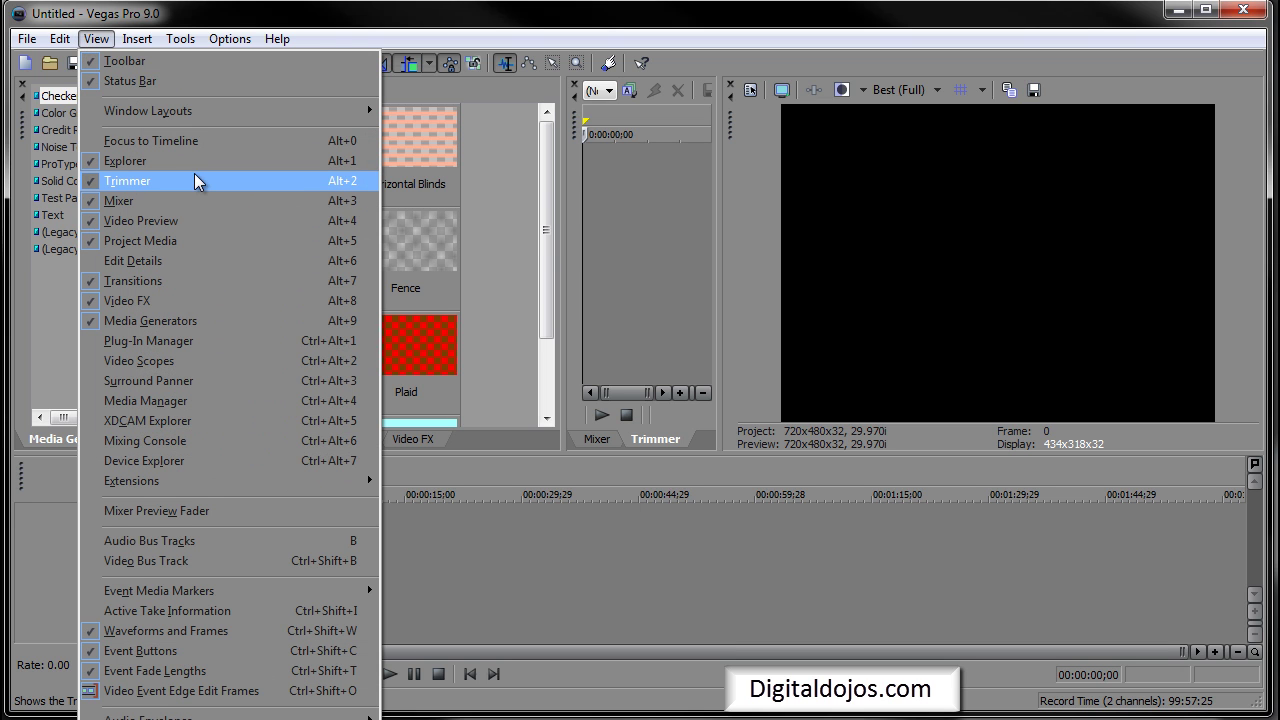
{"action": "left_click", "coordinate": [195, 189]}
{"action": "left_click", "coordinate": [96, 39]}
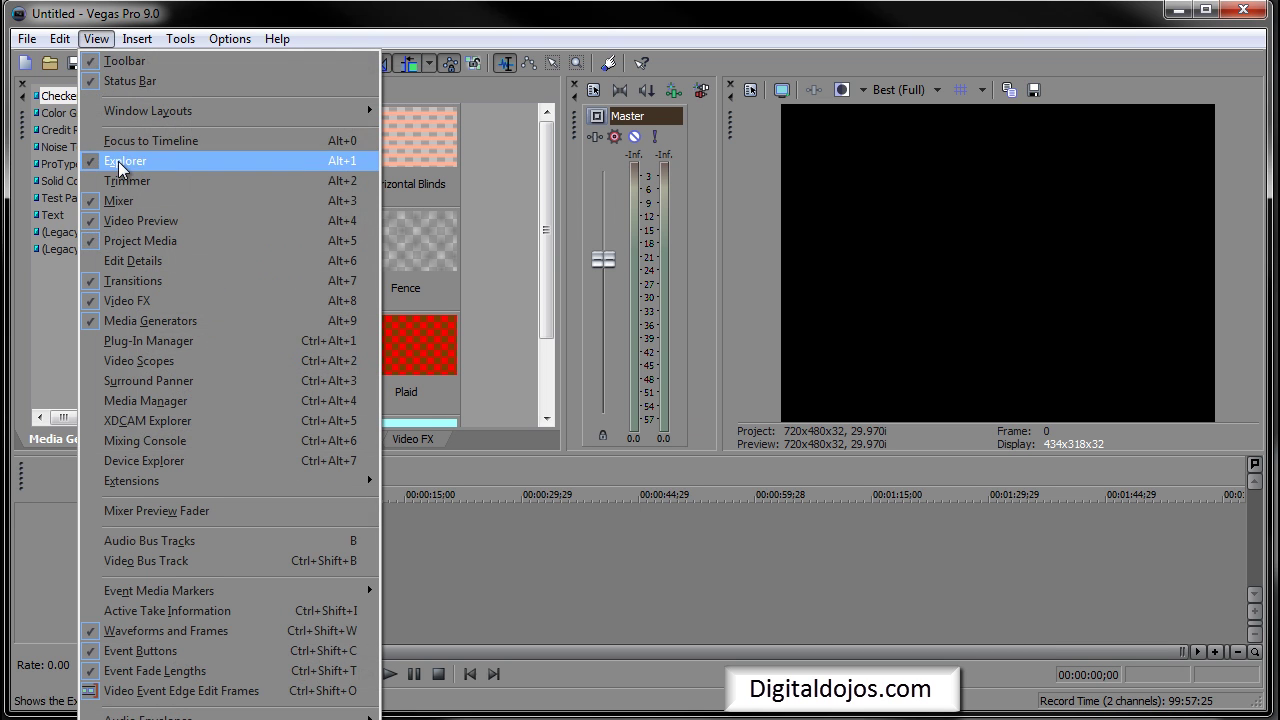
{"action": "left_click", "coordinate": [131, 201]}
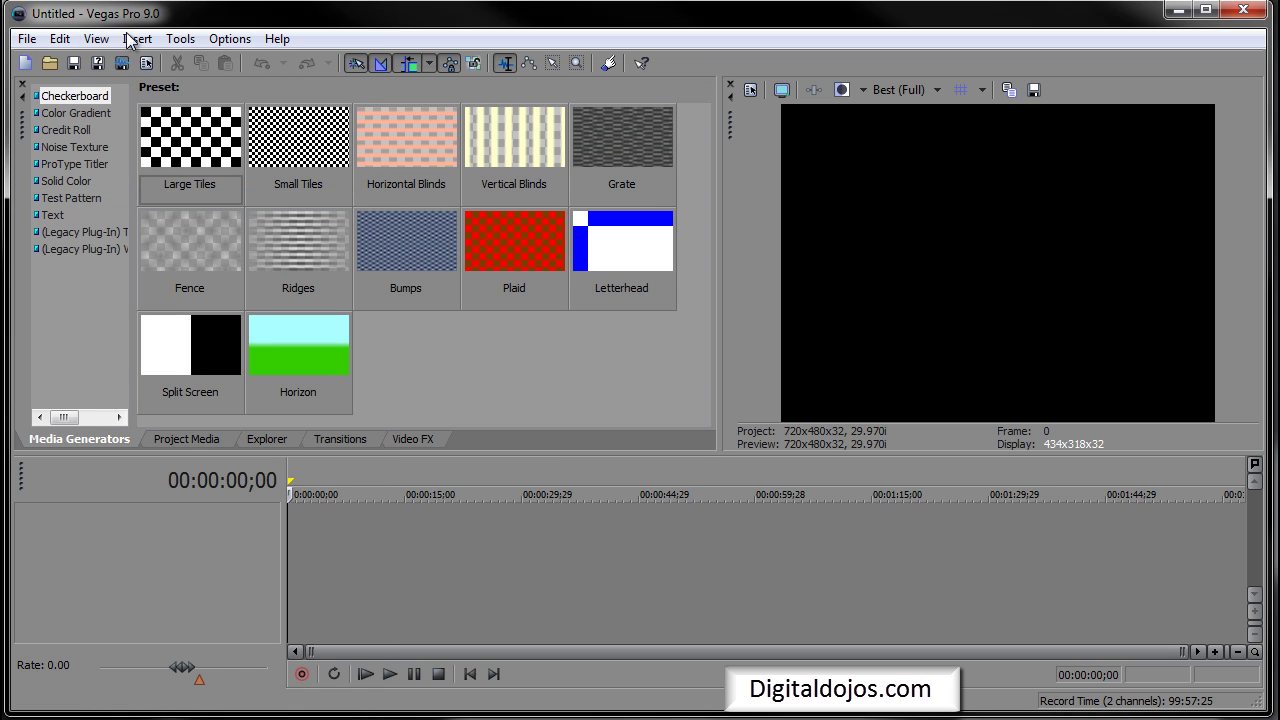
{"action": "left_click", "coordinate": [93, 40]}
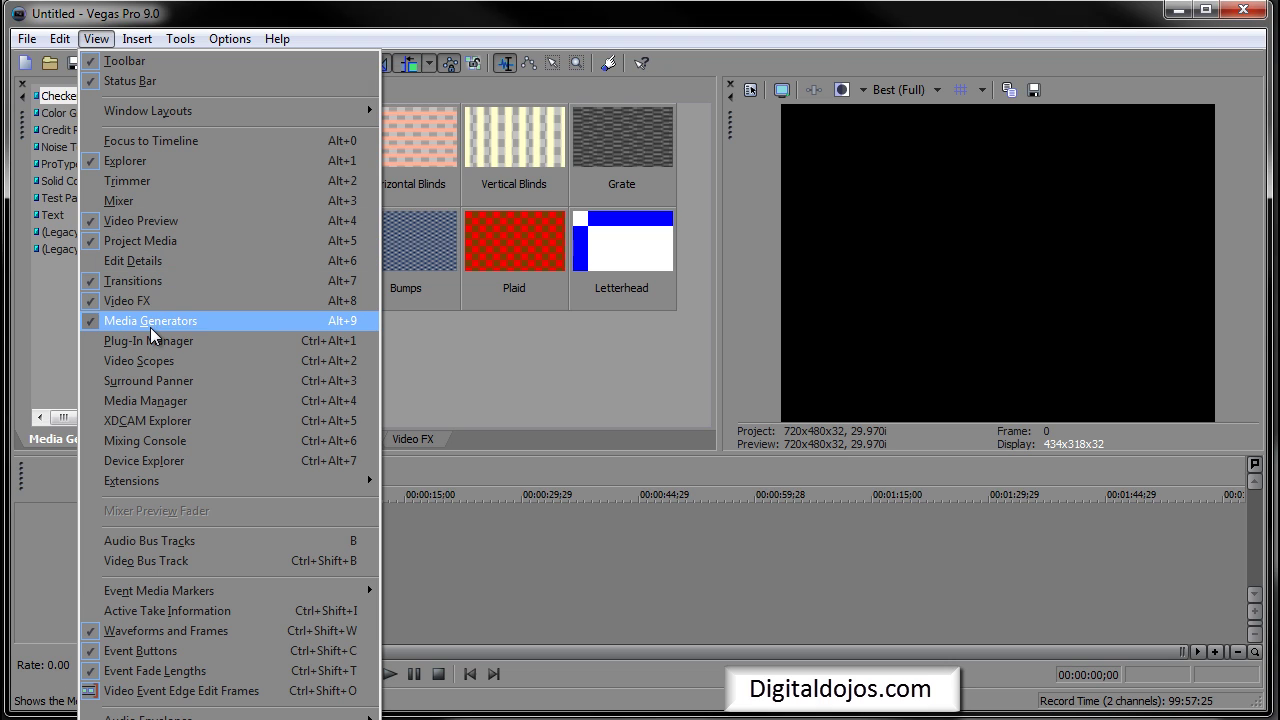
{"action": "left_click", "coordinate": [614, 398]}
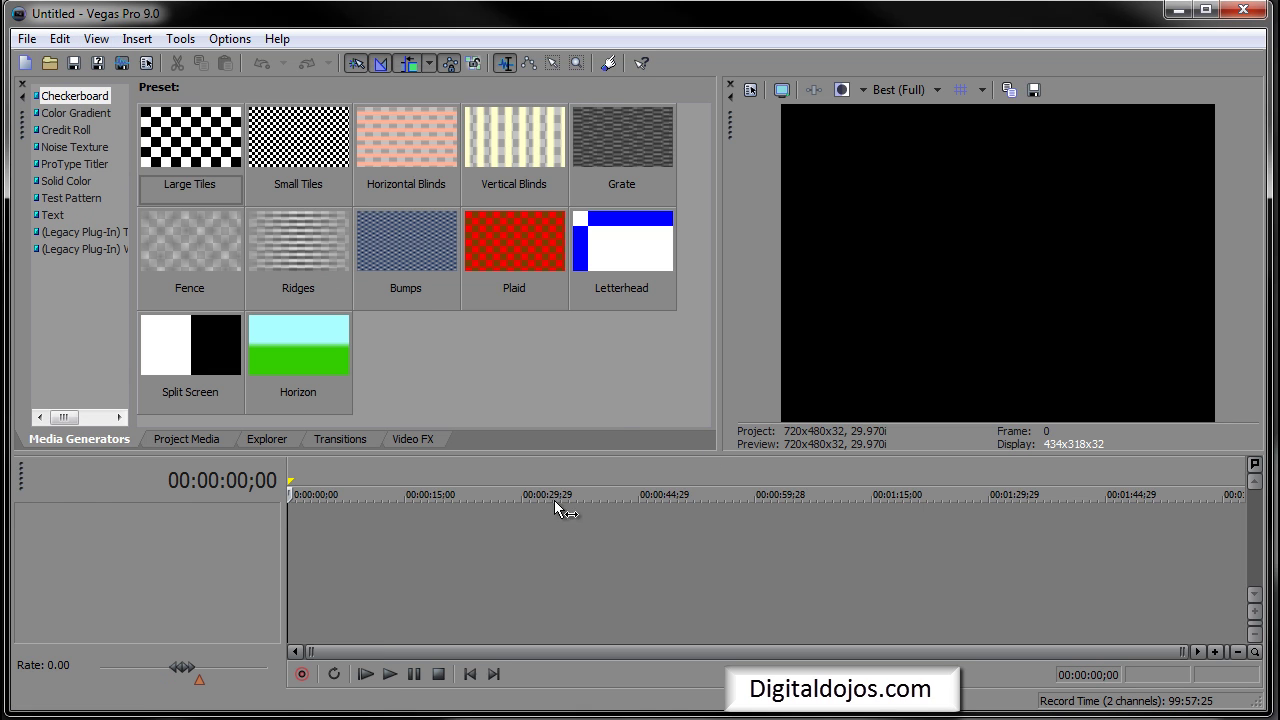
{"action": "left_click_drag", "start_coordinate": [41, 478], "coordinate": [26, 501]}
Look through the Preview Device, General and Editing preferences without changing anything
{"action": "left_click", "coordinate": [229, 39]}
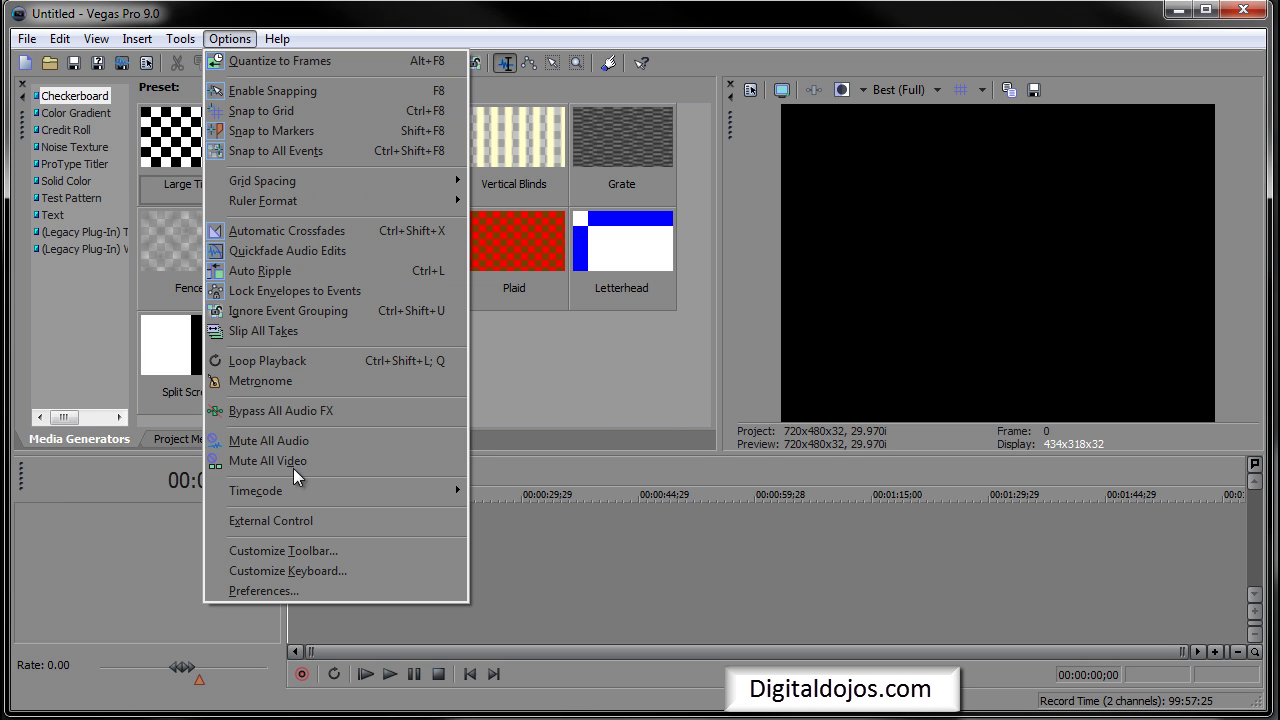
{"action": "left_click", "coordinate": [280, 591]}
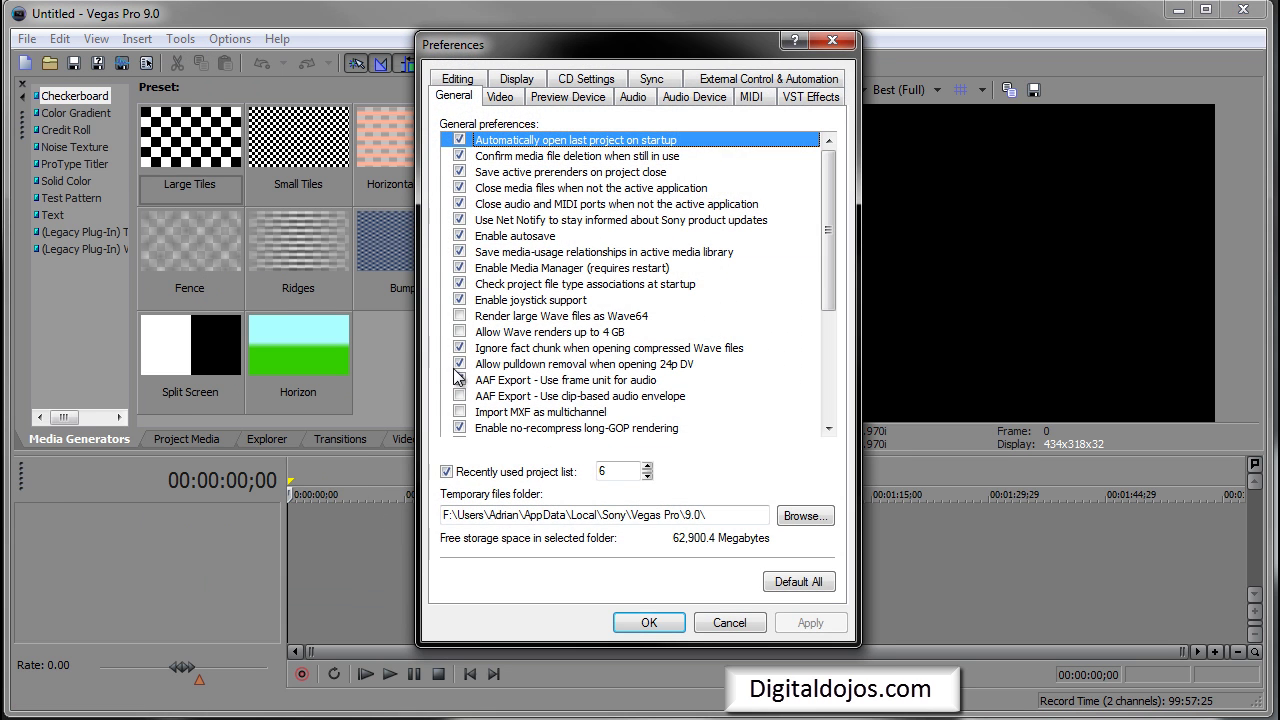
{"action": "scroll", "coordinate": [562, 208], "scroll_direction": "down", "scroll_amount": 1}
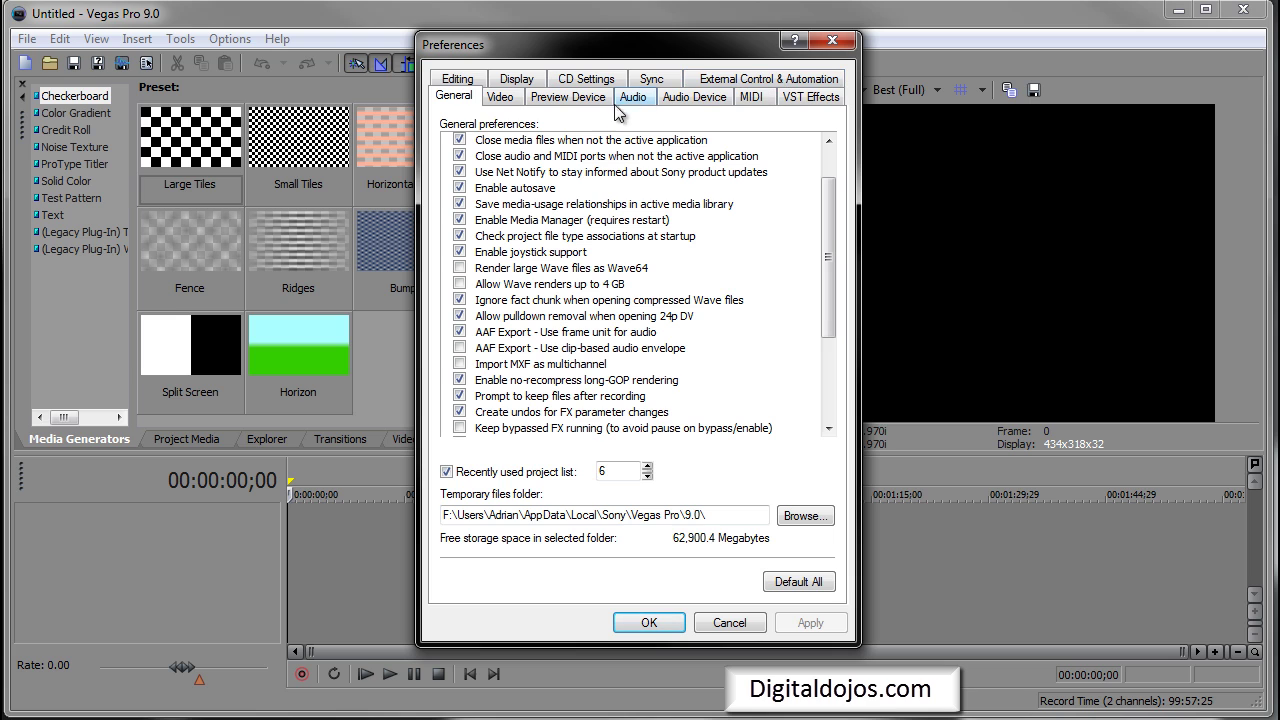
{"action": "left_click", "coordinate": [568, 96]}
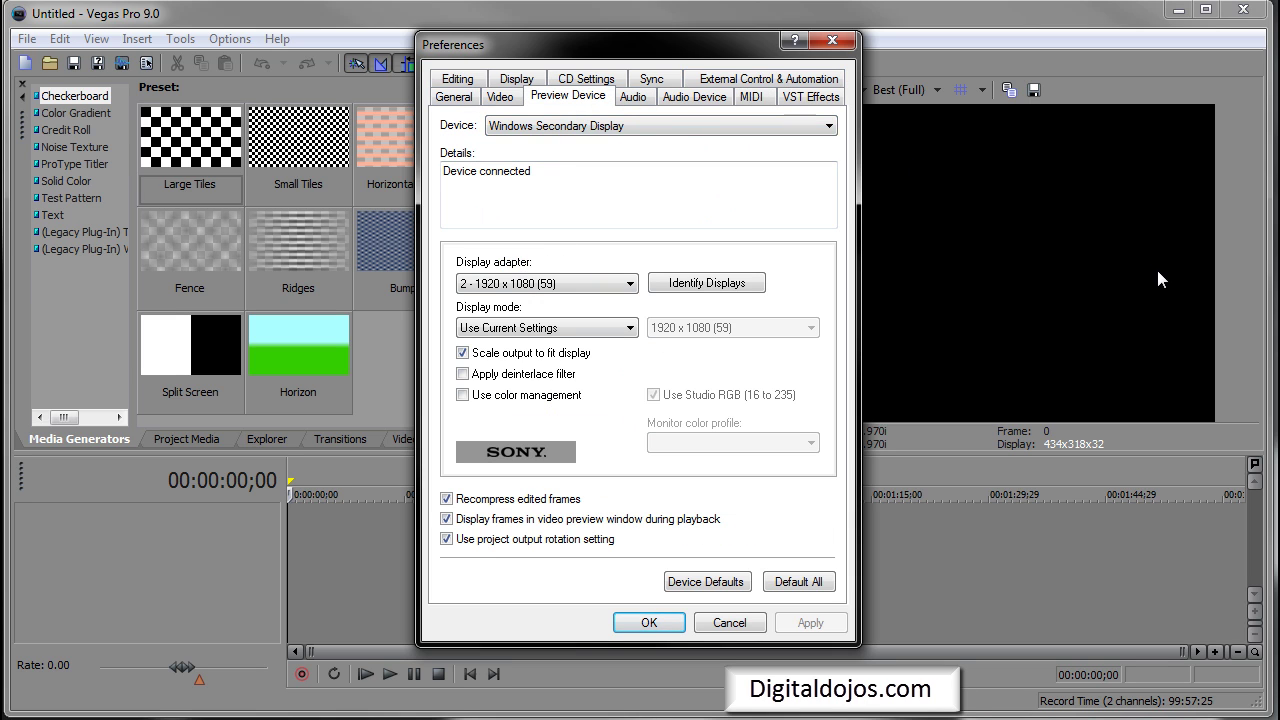
{"action": "left_click", "coordinate": [455, 97]}
{"action": "left_click", "coordinate": [470, 80]}
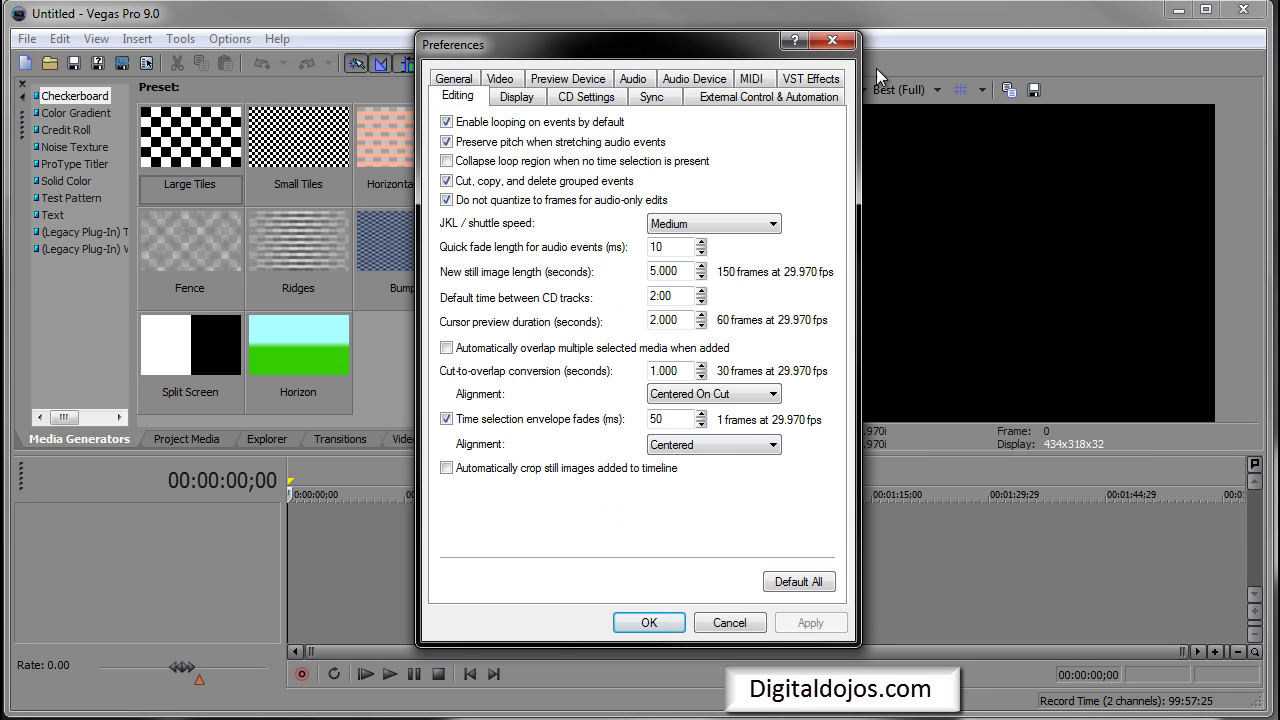
{"action": "left_click", "coordinate": [832, 40]}
Drop the Elliptical Ring Color Gradient preset at the timeline start and park the playhead on it
{"action": "left_click", "coordinate": [682, 610]}
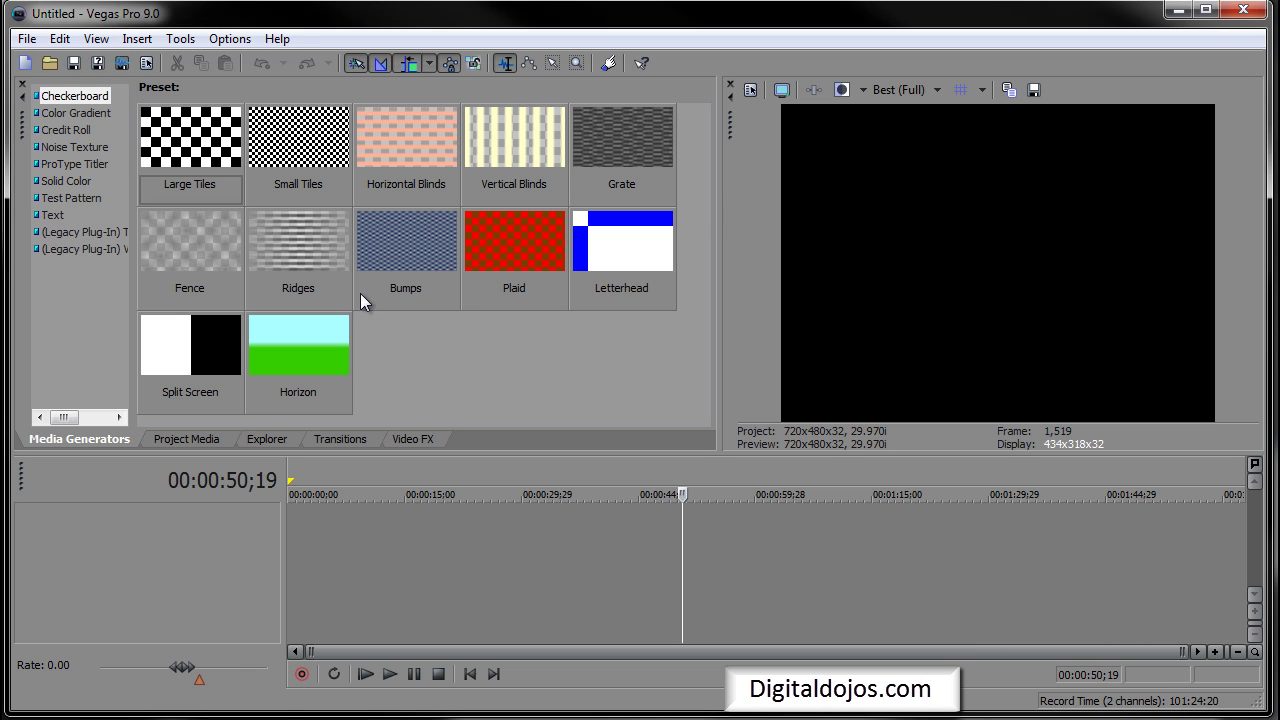
{"action": "left_click", "coordinate": [189, 238]}
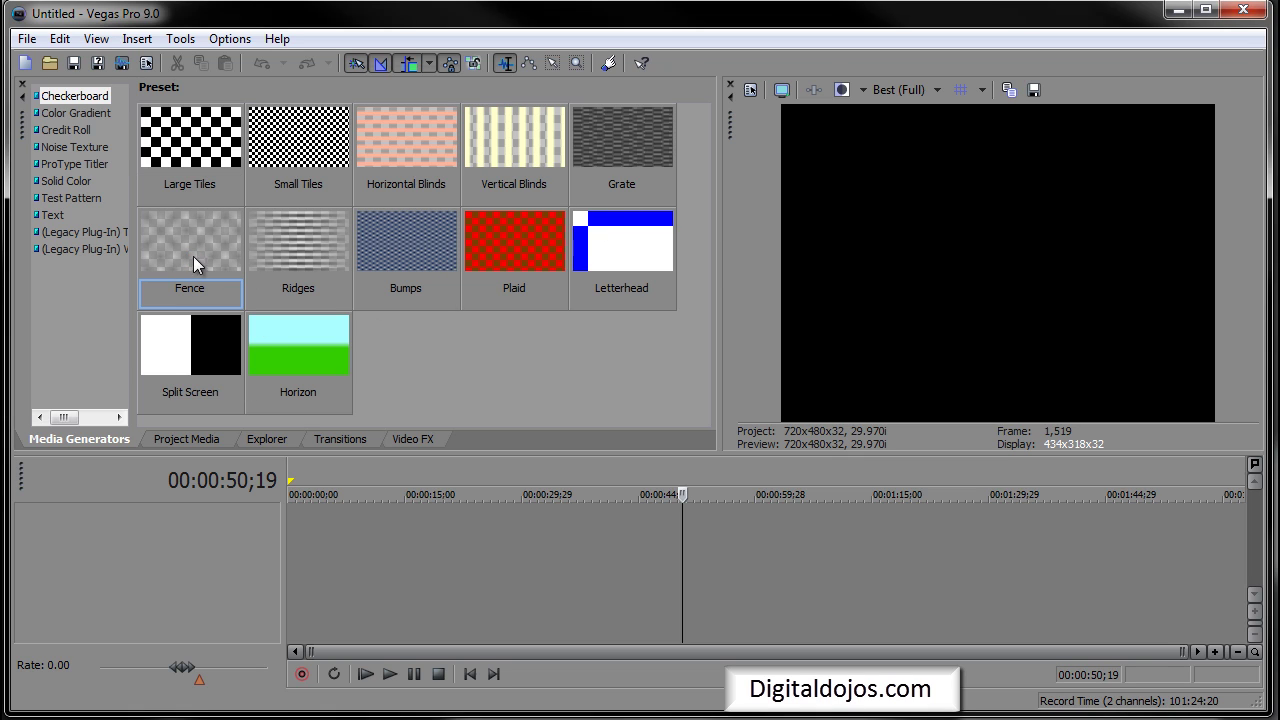
{"action": "left_click", "coordinate": [81, 114]}
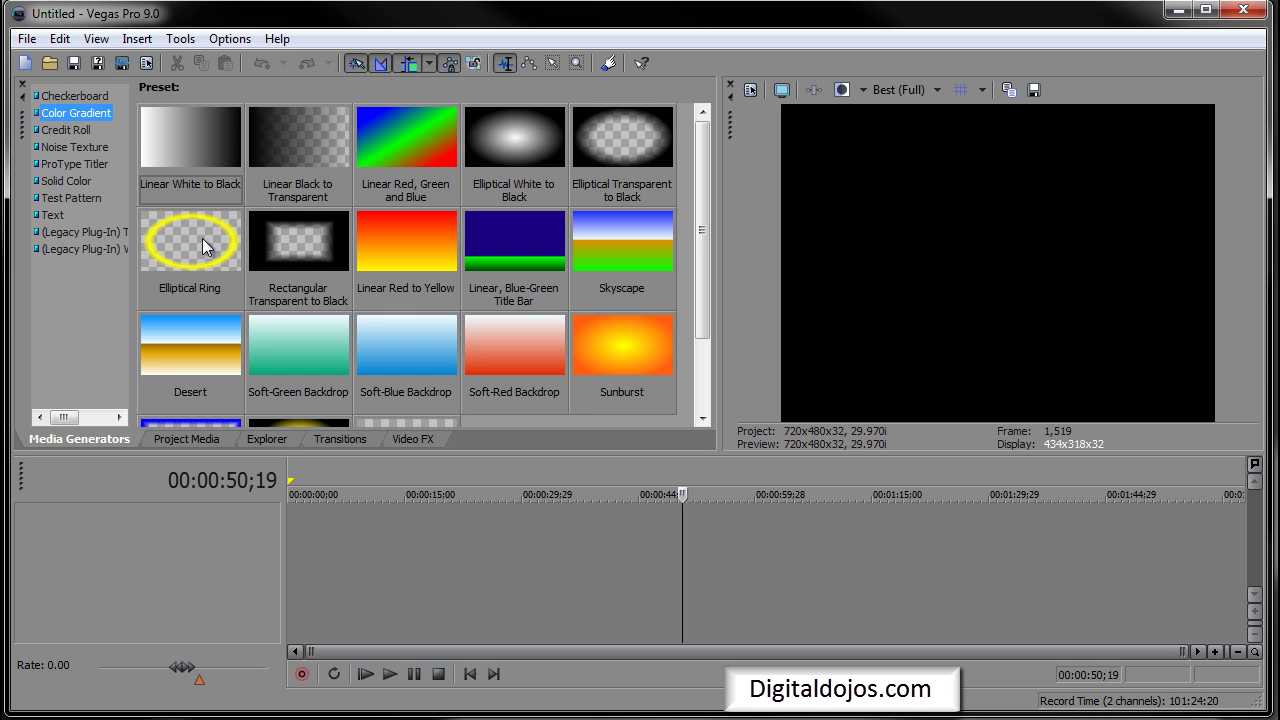
{"action": "left_click_drag", "start_coordinate": [195, 262], "coordinate": [335, 538]}
{"action": "left_click", "coordinate": [432, 237]}
{"action": "left_click", "coordinate": [332, 530]}
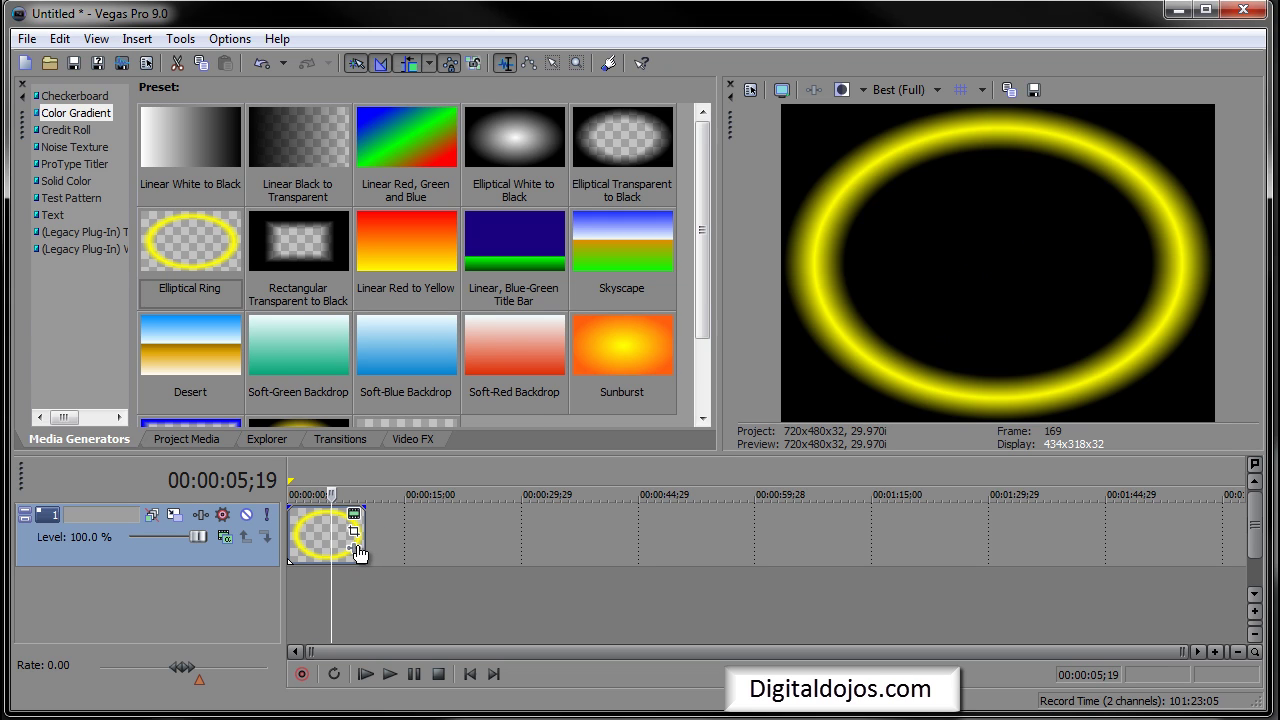
Add an Elliptical Transparent to Black gradient clip right after the ring clip
{"action": "left_click_drag", "start_coordinate": [626, 170], "coordinate": [405, 530]}
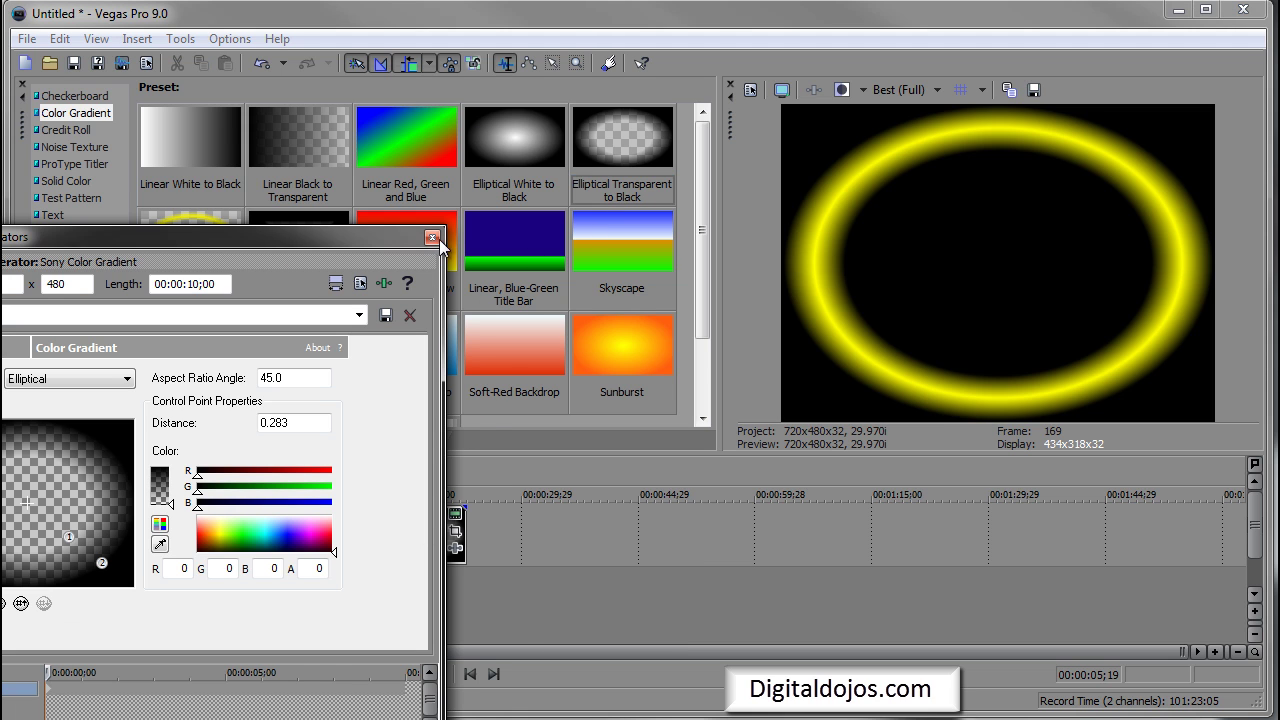
{"action": "left_click", "coordinate": [432, 237]}
{"action": "left_click", "coordinate": [440, 545]}
Give the second gradient a fully opaque new colour, then remove the gradient clips
{"action": "left_click", "coordinate": [434, 545]}
{"action": "left_click", "coordinate": [455, 514]}
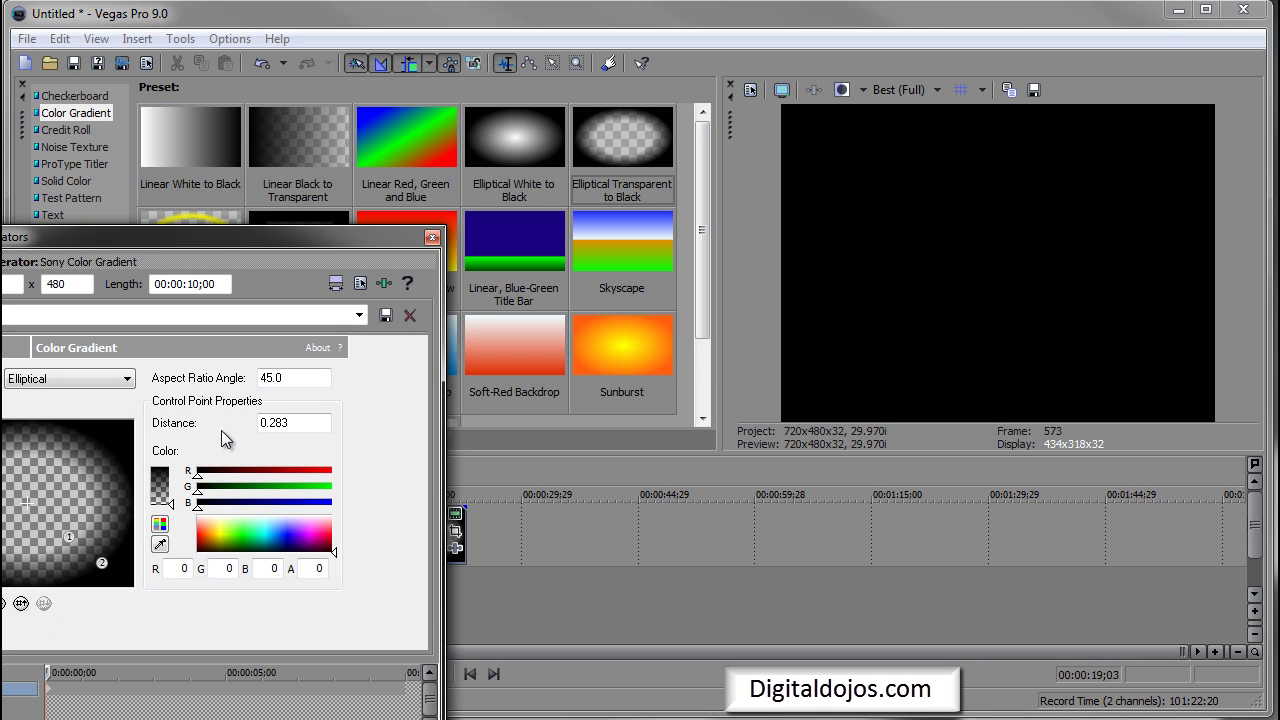
{"action": "left_click_drag", "start_coordinate": [170, 504], "coordinate": [172, 460]}
{"action": "mouse_move", "coordinate": [222, 536]}
{"action": "left_mouse_down"}
{"action": "mouse_move", "coordinate": [298, 543]}
{"action": "mouse_move", "coordinate": [211, 532]}
{"action": "mouse_move", "coordinate": [325, 535]}
{"action": "mouse_move", "coordinate": [205, 548]}
{"action": "mouse_move", "coordinate": [148, 588]}
{"action": "mouse_move", "coordinate": [174, 460]}
{"action": "left_mouse_up"}
{"action": "left_click", "coordinate": [432, 237]}
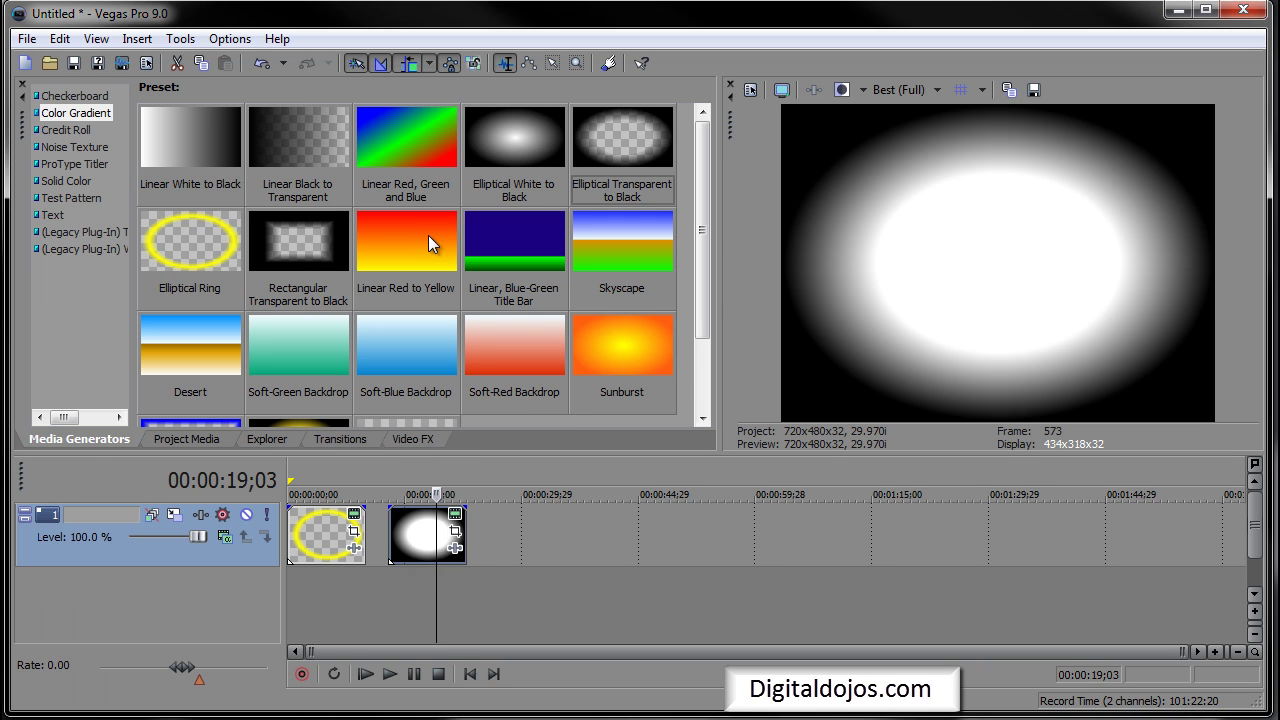
{"action": "key", "text": "ctrl+z"}
{"action": "key", "text": "ctrl+z"}
{"action": "key", "text": "ctrl+z"}
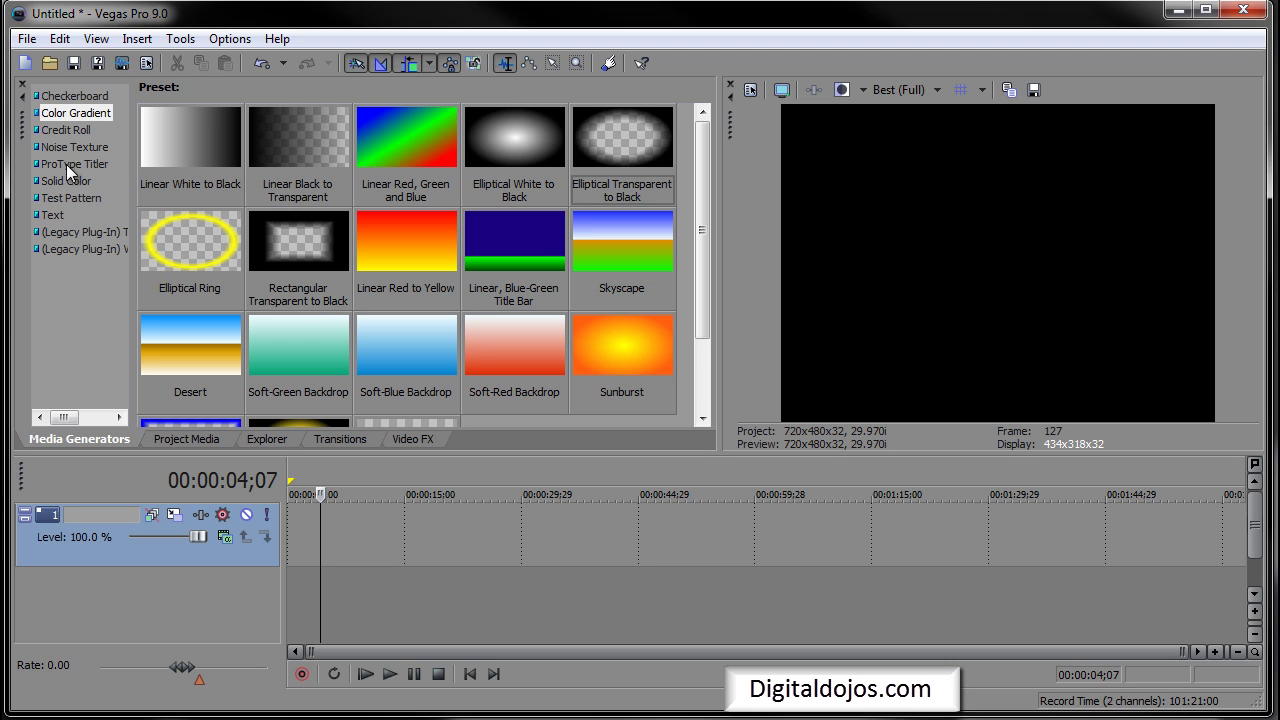
Browse the Text, Solid Color, ProType Titler, Credit Roll and Test Pattern generator presets
{"action": "left_click", "coordinate": [52, 215]}
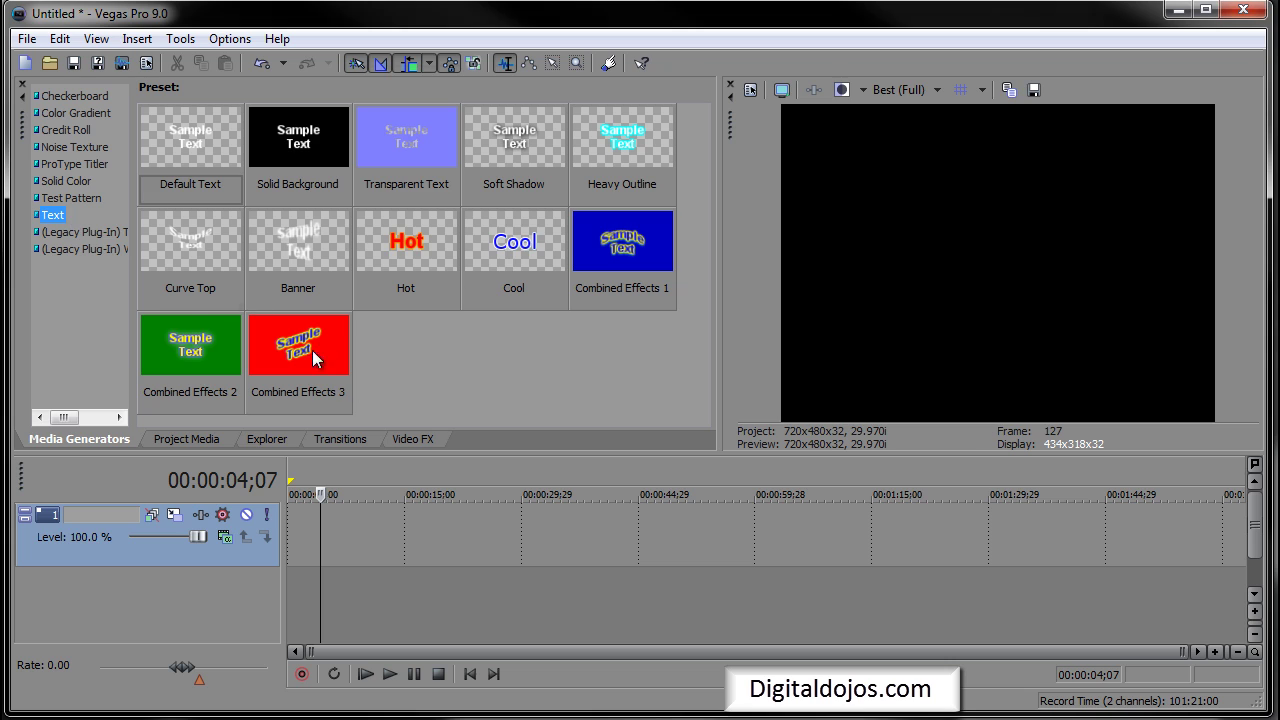
{"action": "left_click", "coordinate": [84, 180]}
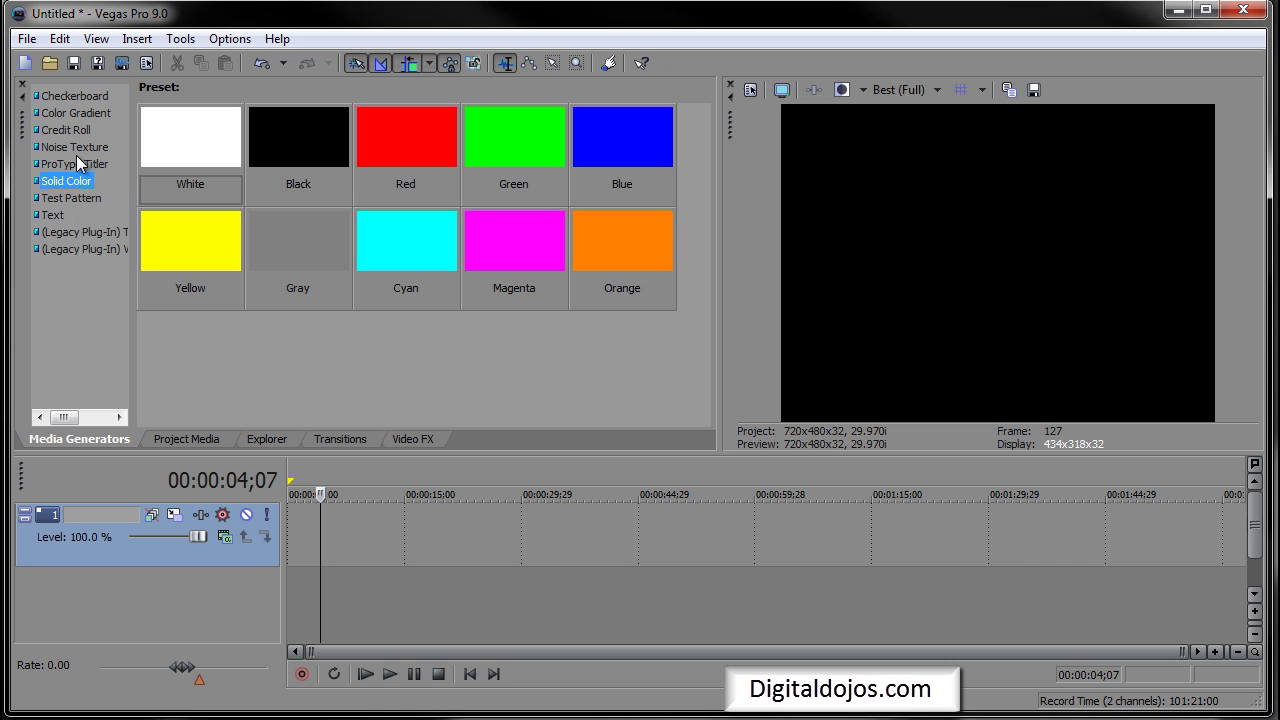
{"action": "left_click", "coordinate": [64, 169]}
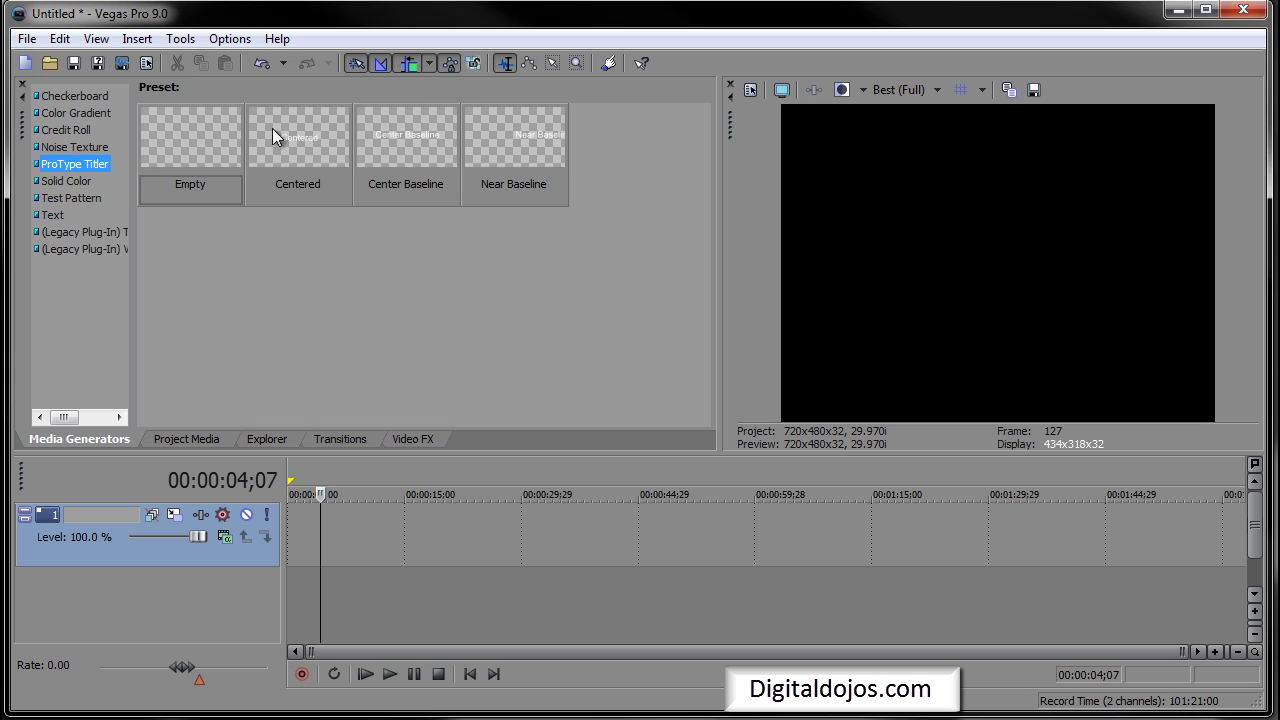
{"action": "left_click", "coordinate": [66, 131]}
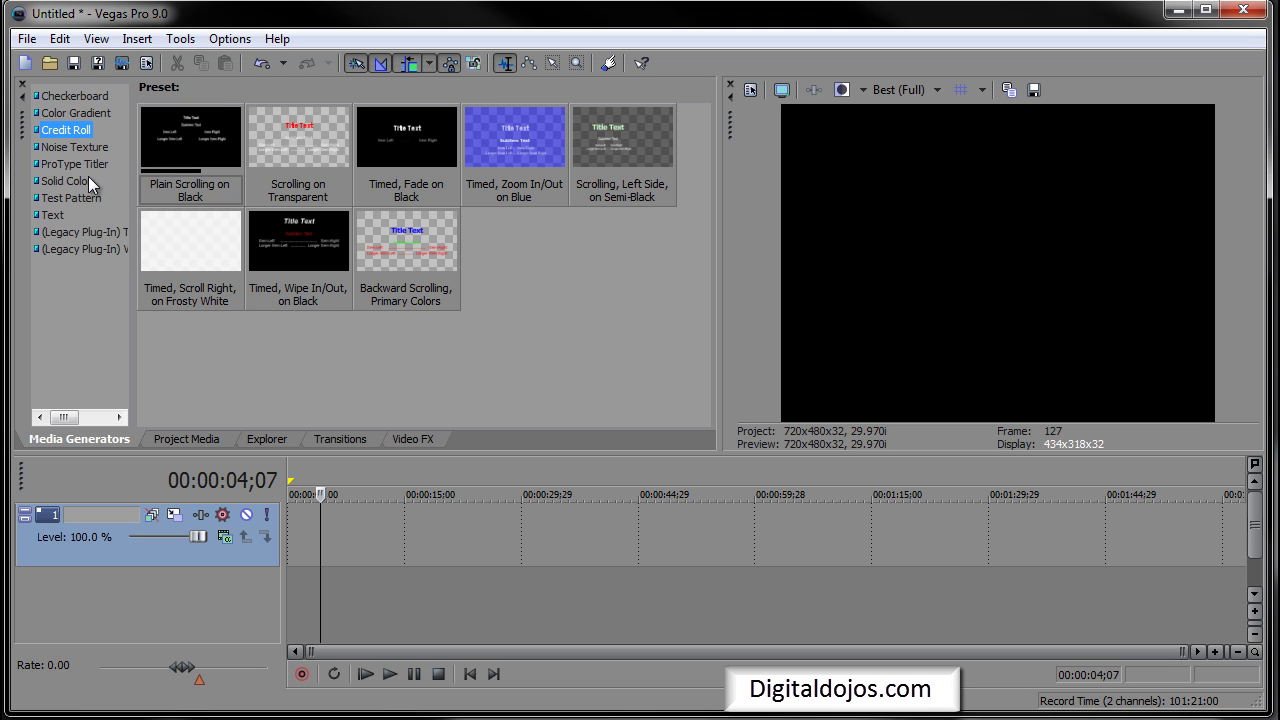
{"action": "left_click", "coordinate": [86, 180]}
{"action": "left_click", "coordinate": [84, 200]}
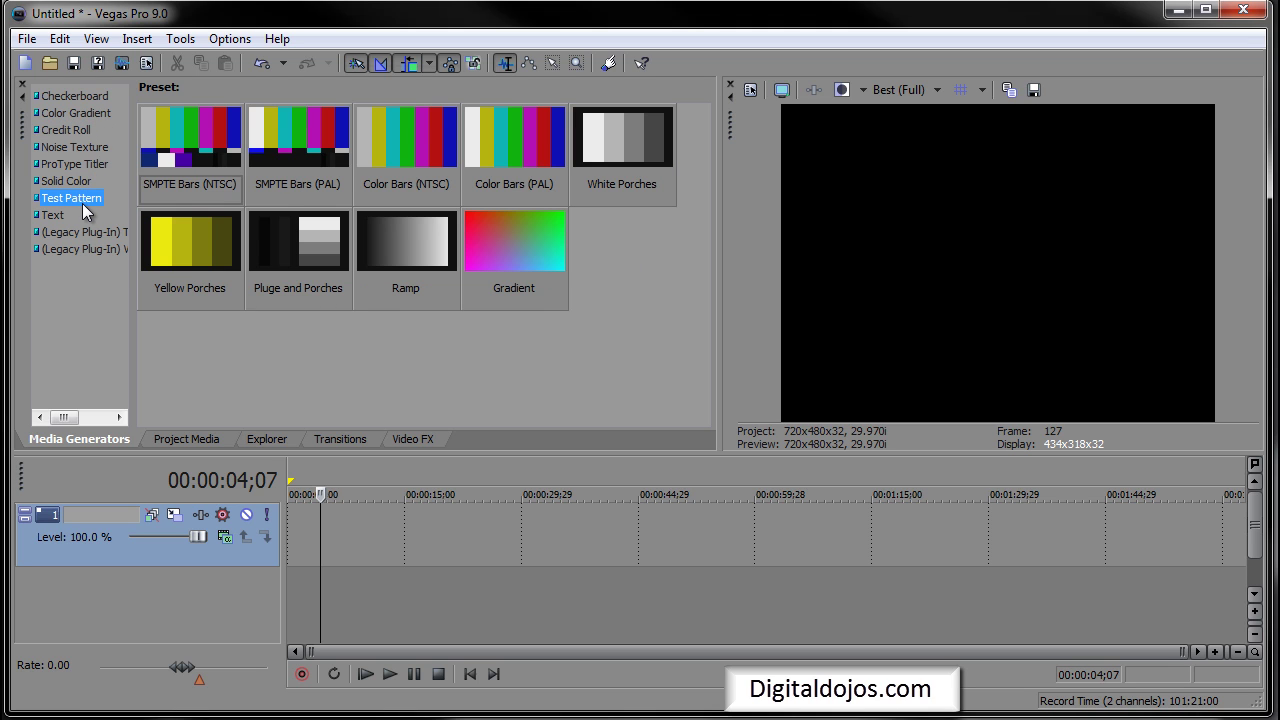
{"action": "left_click", "coordinate": [72, 216]}
{"action": "left_click", "coordinate": [70, 199]}
Add the Default Text preset to the timeline and replace its text with 'Digitaldojos.com'
{"action": "left_click", "coordinate": [58, 215]}
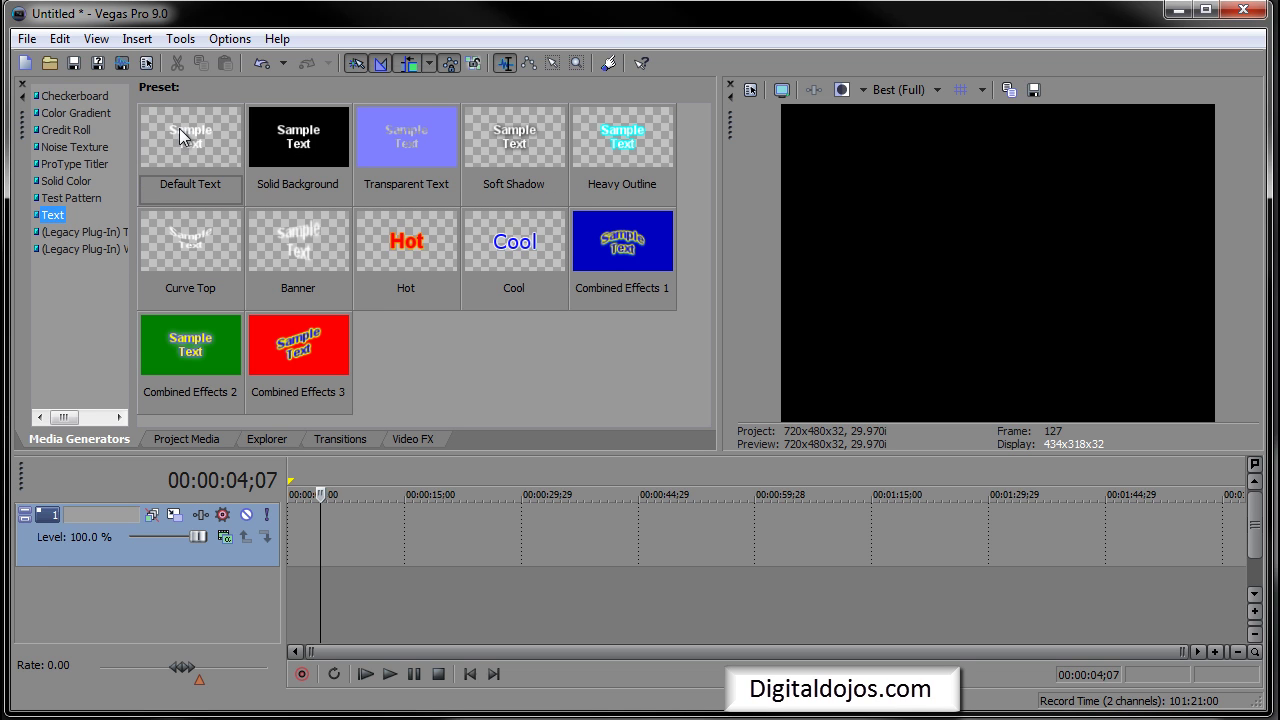
{"action": "left_click_drag", "start_coordinate": [183, 140], "coordinate": [330, 526]}
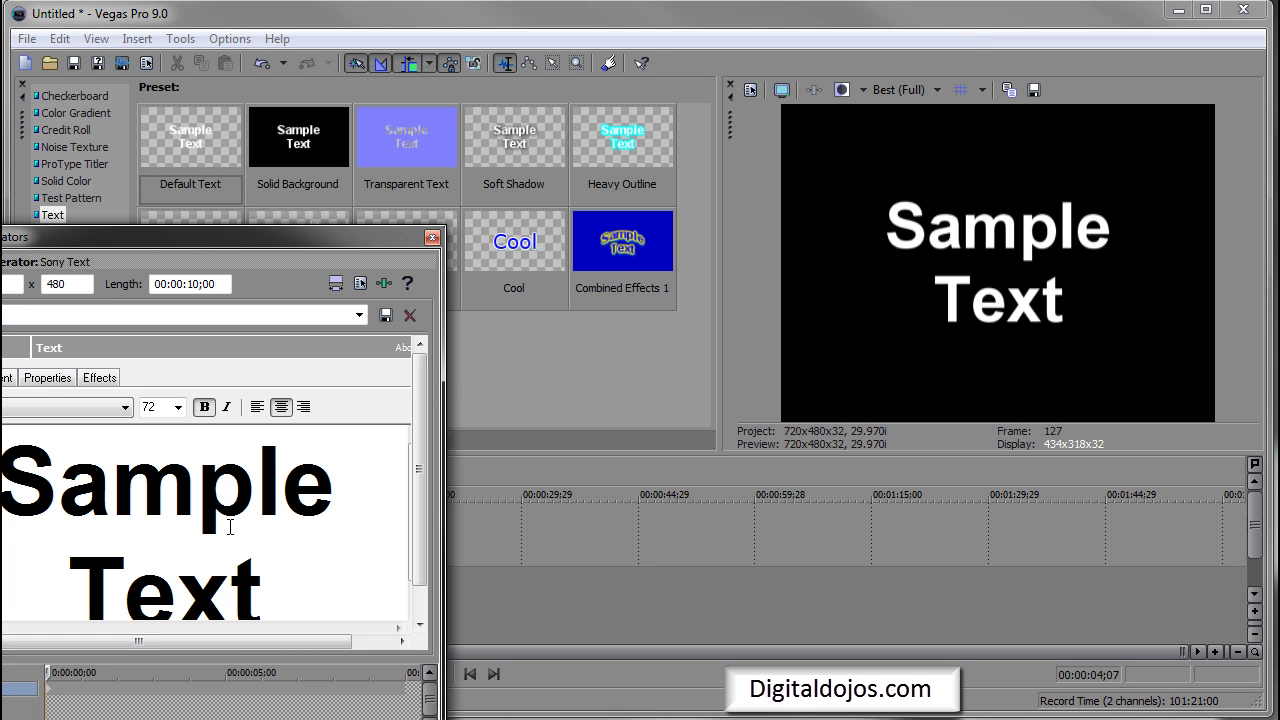
{"action": "key", "text": "ctrl+a"}
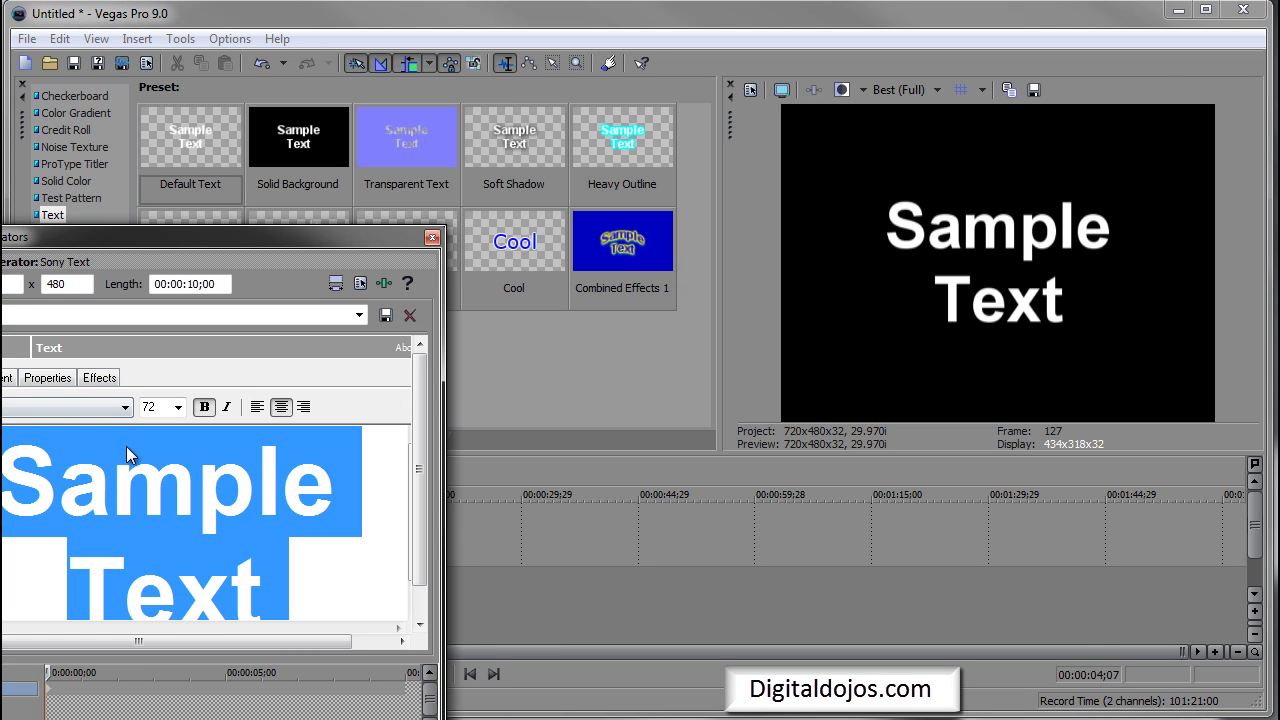
{"action": "type", "text": "Test"}
{"action": "key", "text": "ctrl+a"}
{"action": "type", "text": "Digitaldojos.com"}
{"action": "key", "text": "ctrl+a"}
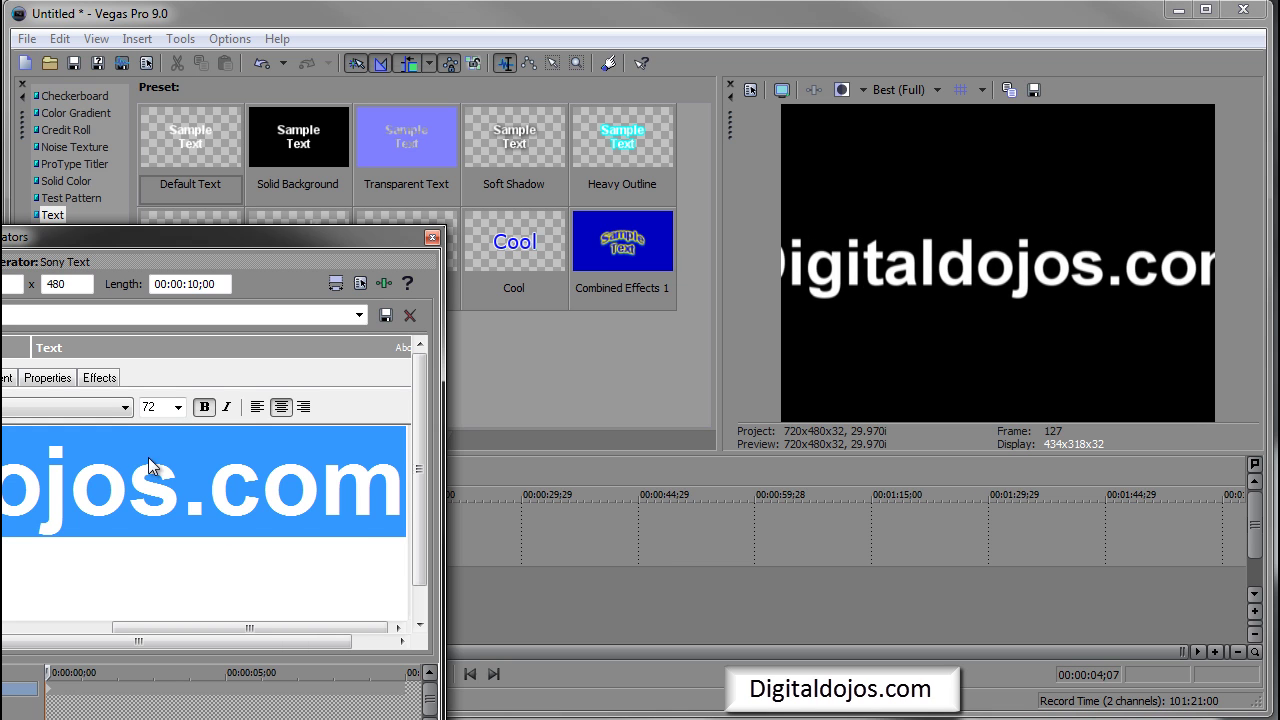
Set the text size to 36 and reposition the text settings window
{"action": "left_click", "coordinate": [178, 407]}
{"action": "left_click", "coordinate": [150, 601]}
{"action": "left_click", "coordinate": [6, 410]}
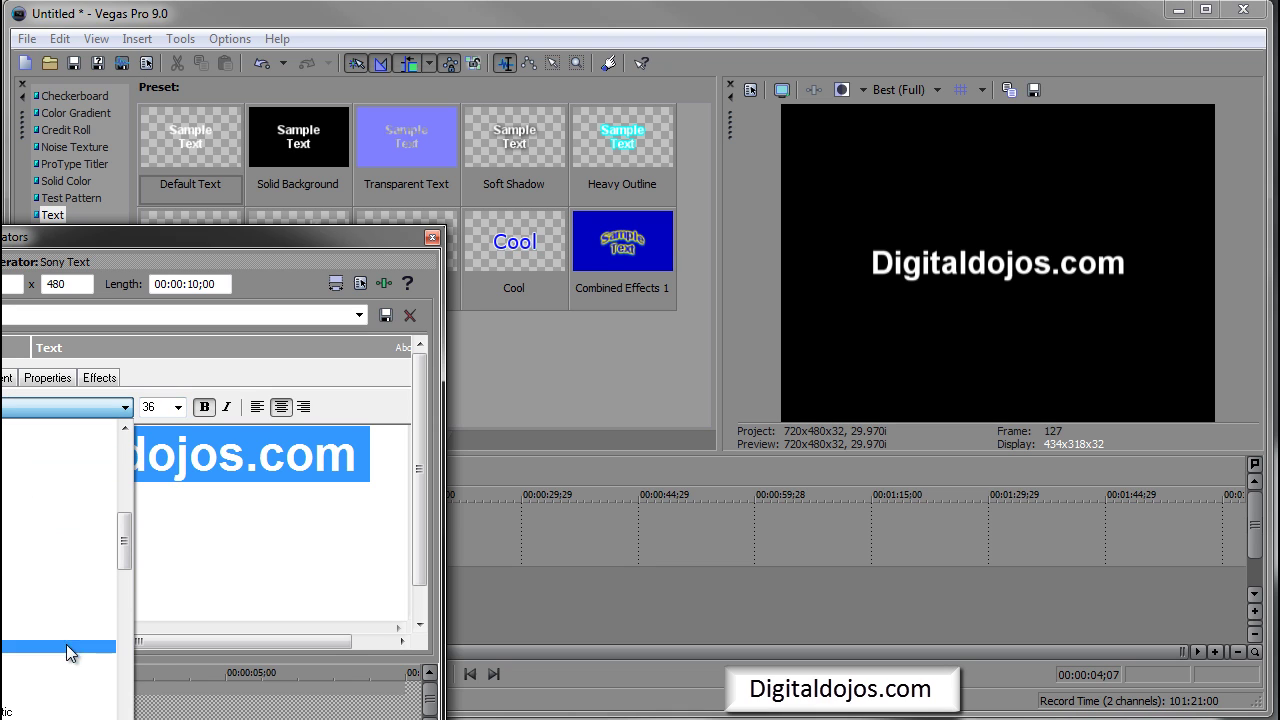
{"action": "left_click", "coordinate": [72, 569]}
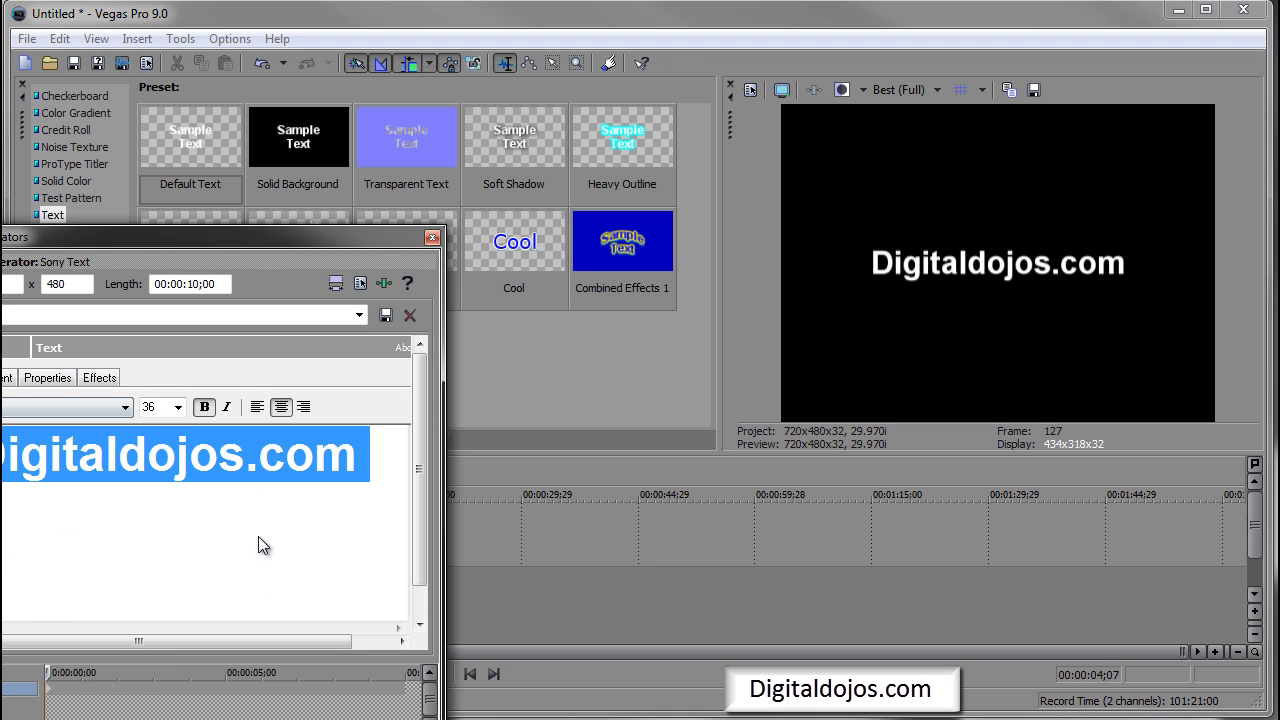
{"action": "left_click", "coordinate": [76, 672]}
{"action": "left_click_drag", "start_coordinate": [211, 241], "coordinate": [738, 162]}
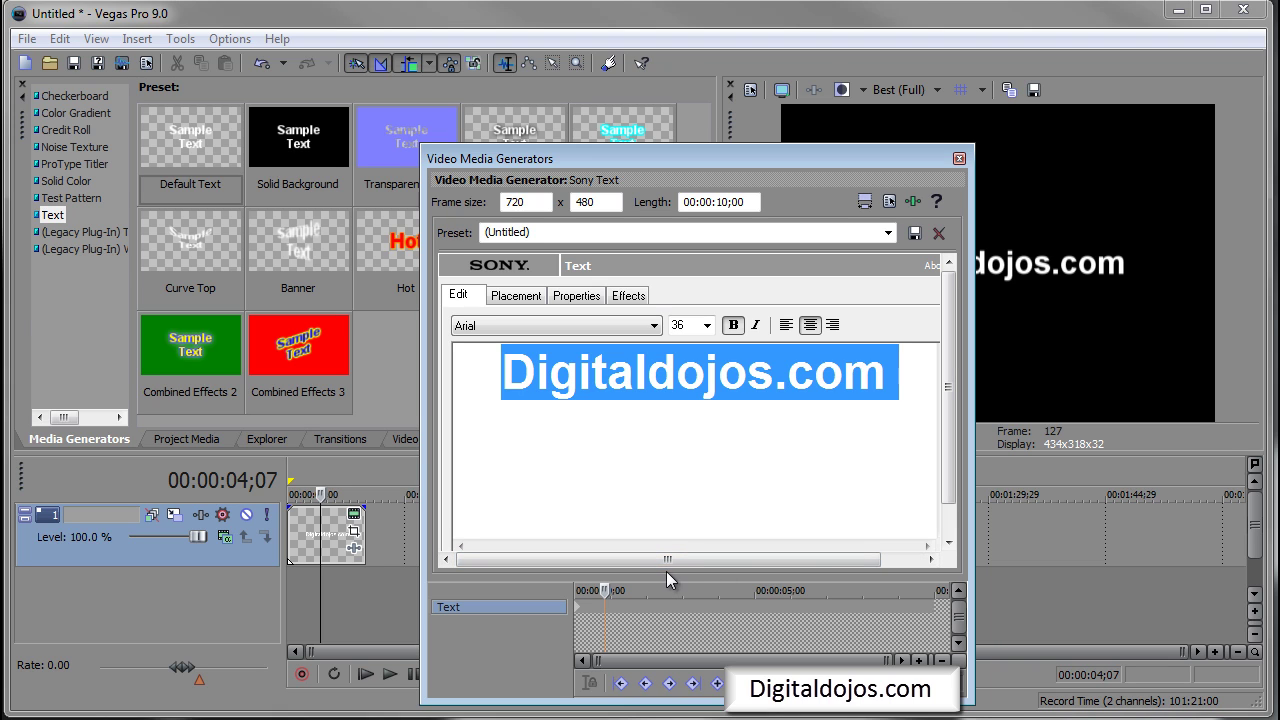
{"action": "left_click_drag", "start_coordinate": [666, 572], "coordinate": [665, 546]}
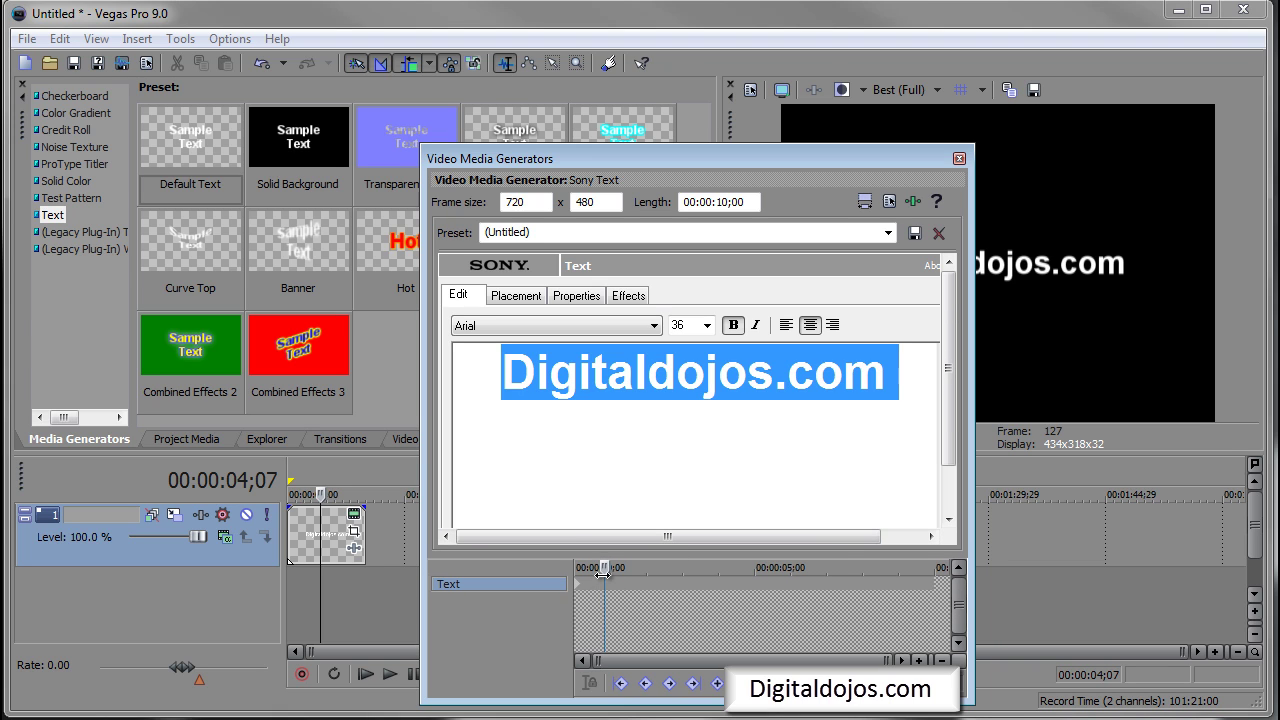
{"action": "left_click_drag", "start_coordinate": [603, 573], "coordinate": [558, 577]}
{"action": "left_click_drag", "start_coordinate": [645, 577], "coordinate": [649, 583]}
Look through the Placement, Properties and Effects tabs of the text settings
{"action": "left_click", "coordinate": [540, 295]}
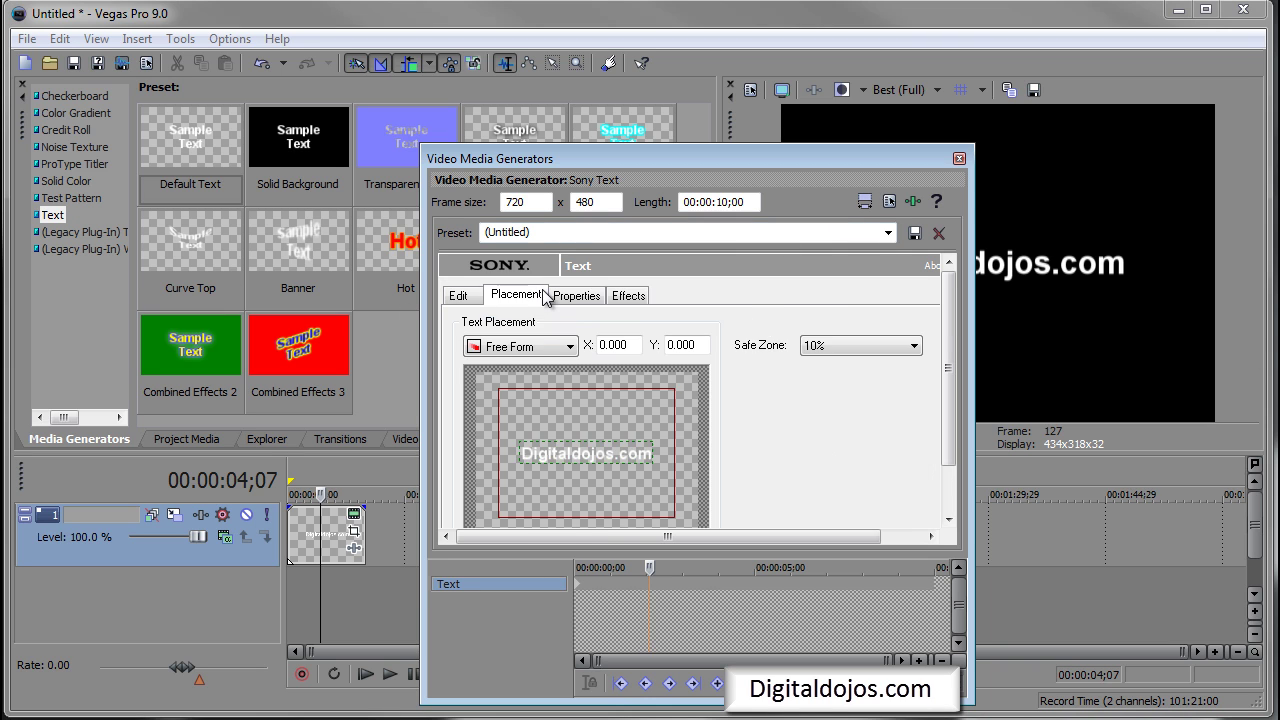
{"action": "left_click", "coordinate": [577, 296]}
{"action": "left_click", "coordinate": [620, 297]}
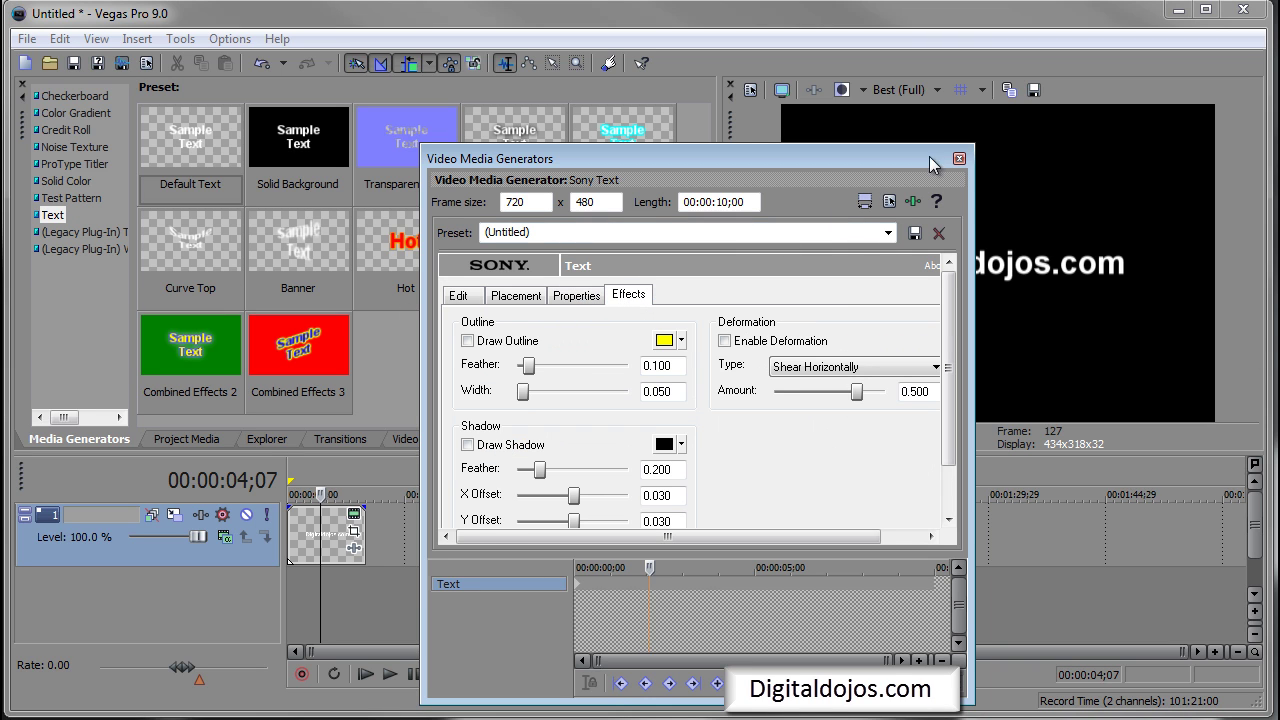
{"action": "left_click", "coordinate": [515, 300]}
{"action": "left_click", "coordinate": [576, 302]}
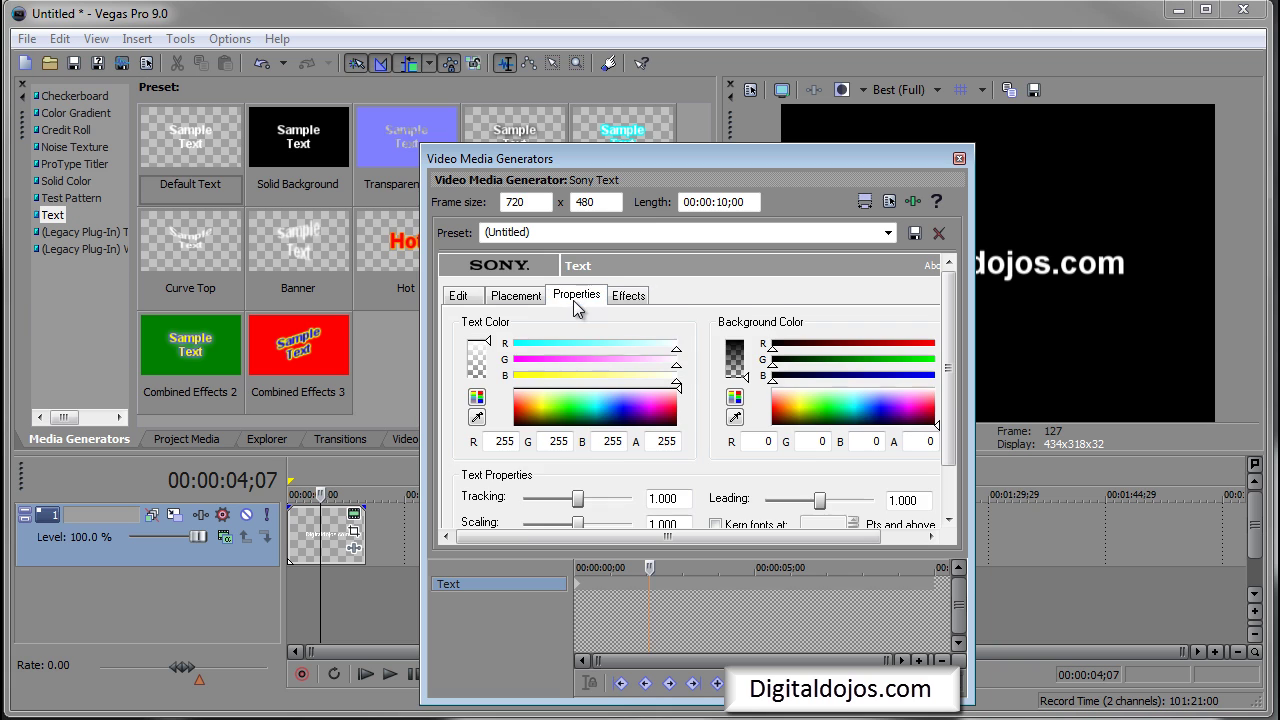
{"action": "left_click", "coordinate": [629, 295]}
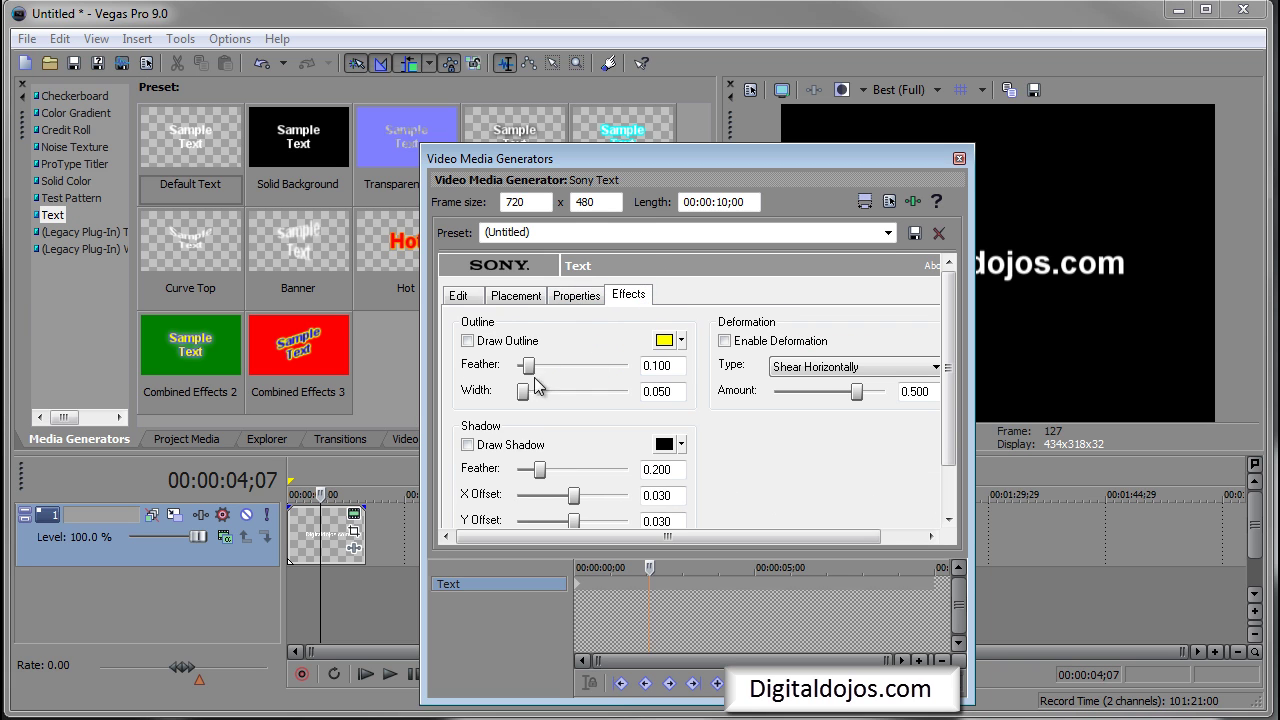
Turn on a red text outline with width 0.227 and feather 0.145
{"action": "left_click", "coordinate": [467, 341]}
{"action": "left_click", "coordinate": [664, 341]}
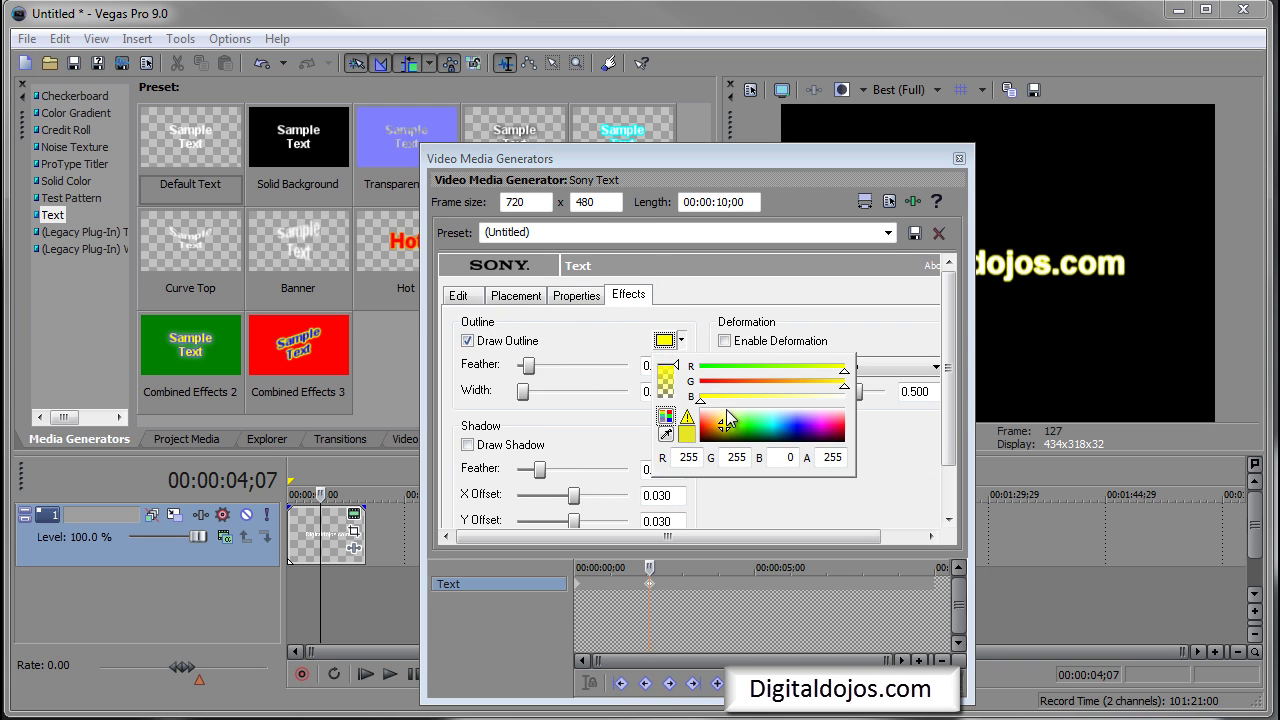
{"action": "left_click_drag", "start_coordinate": [732, 420], "coordinate": [678, 436]}
{"action": "left_click", "coordinate": [771, 311]}
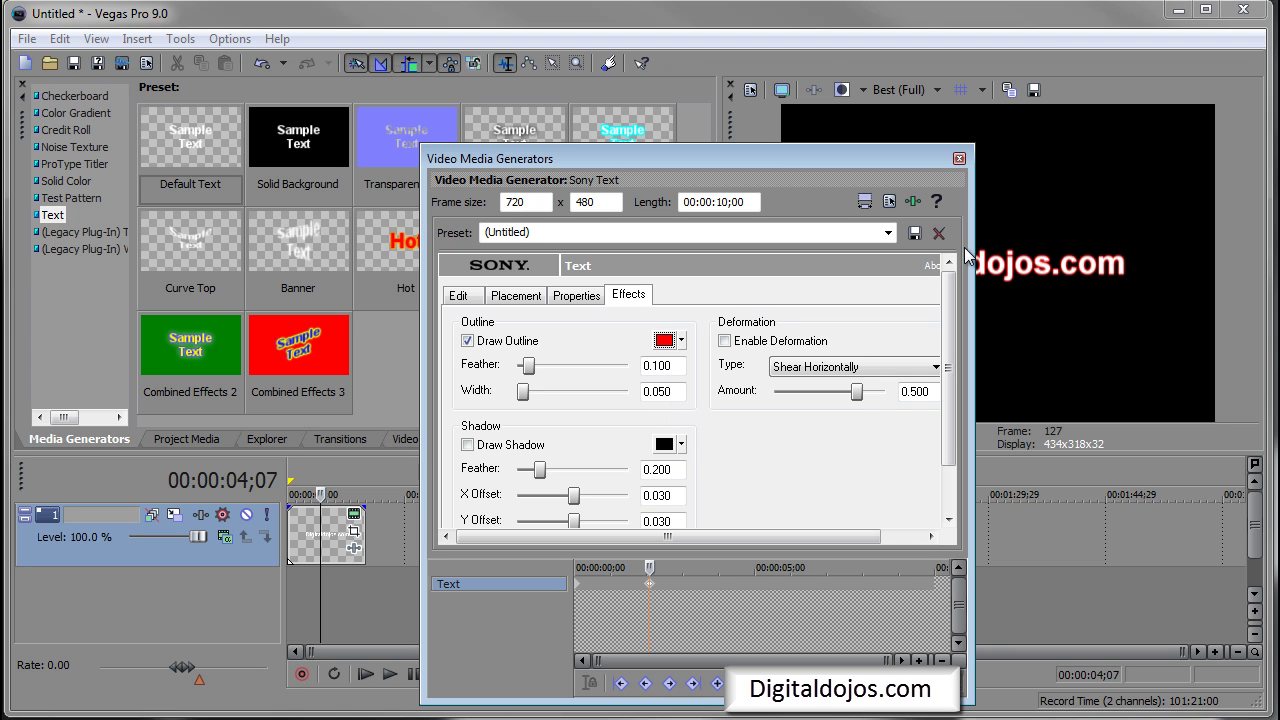
{"action": "left_click_drag", "start_coordinate": [528, 366], "coordinate": [543, 398]}
{"action": "left_click", "coordinate": [959, 158]}
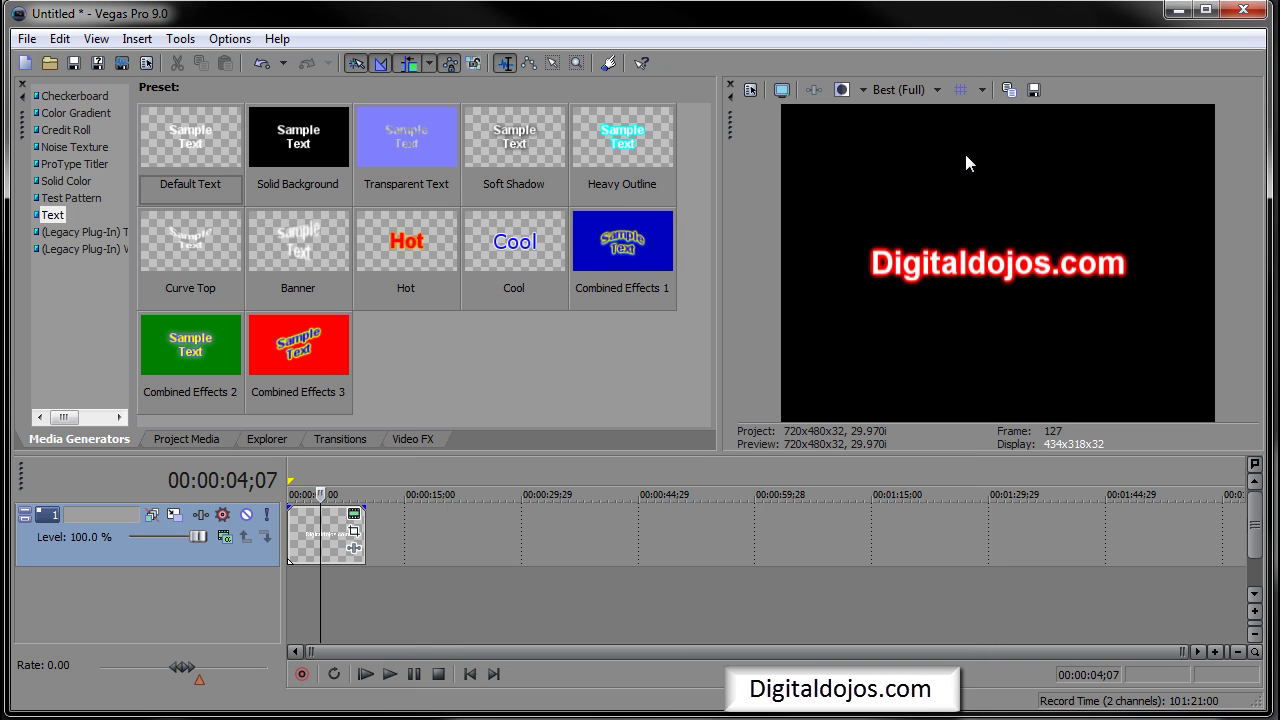
{"action": "left_click", "coordinate": [334, 532]}
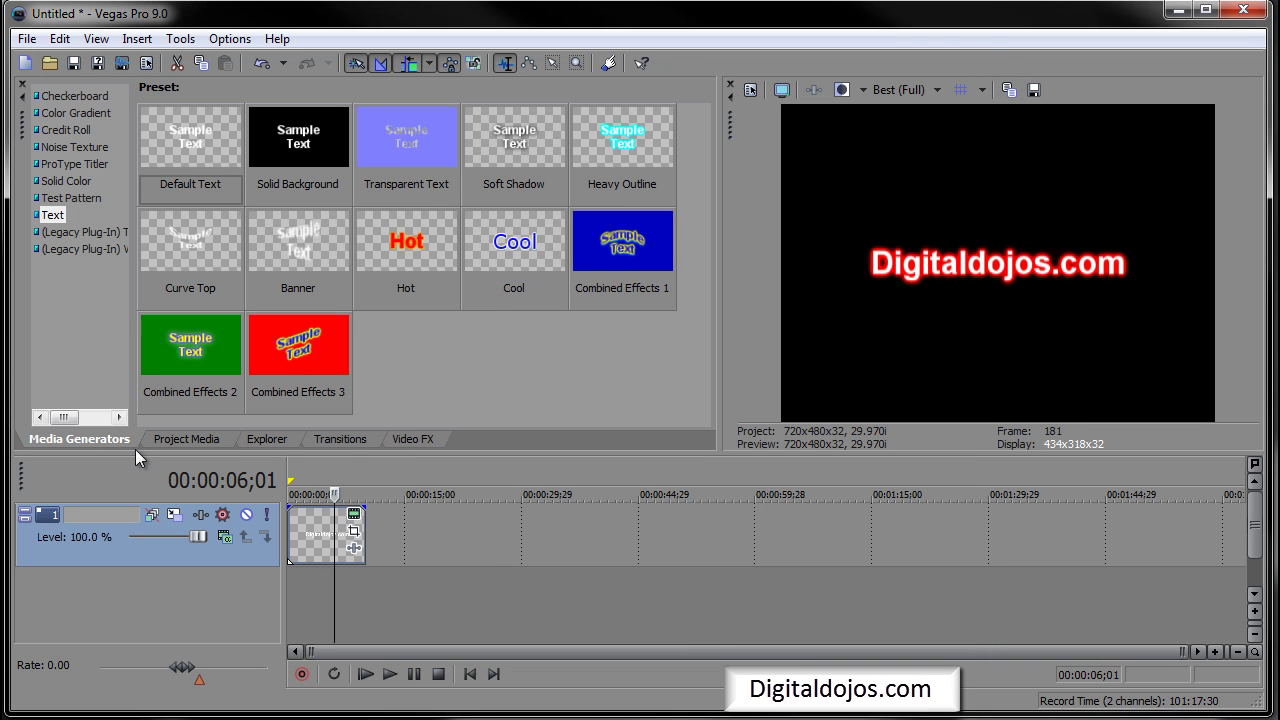
Drag logo1.png from Project Media onto the track right after the text clip
{"action": "left_click", "coordinate": [181, 432]}
{"action": "left_click", "coordinate": [314, 307]}
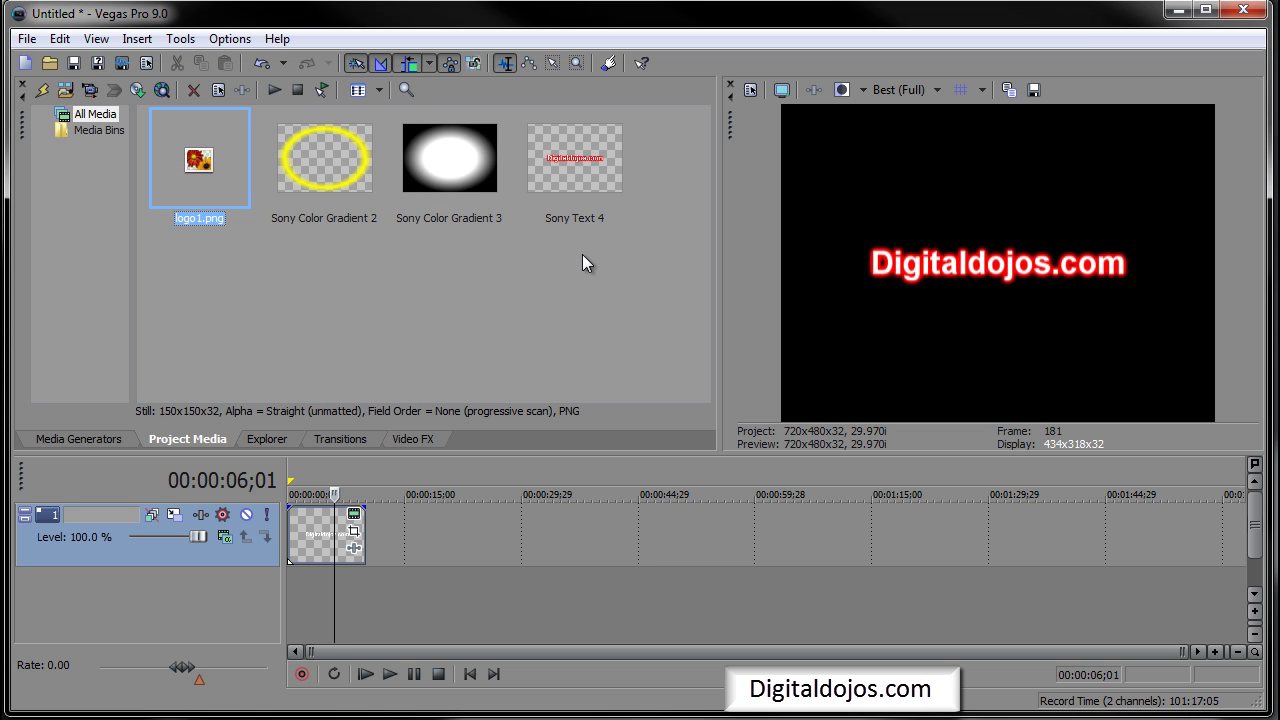
{"action": "left_click_drag", "start_coordinate": [176, 165], "coordinate": [398, 540]}
{"action": "left_click", "coordinate": [393, 535]}
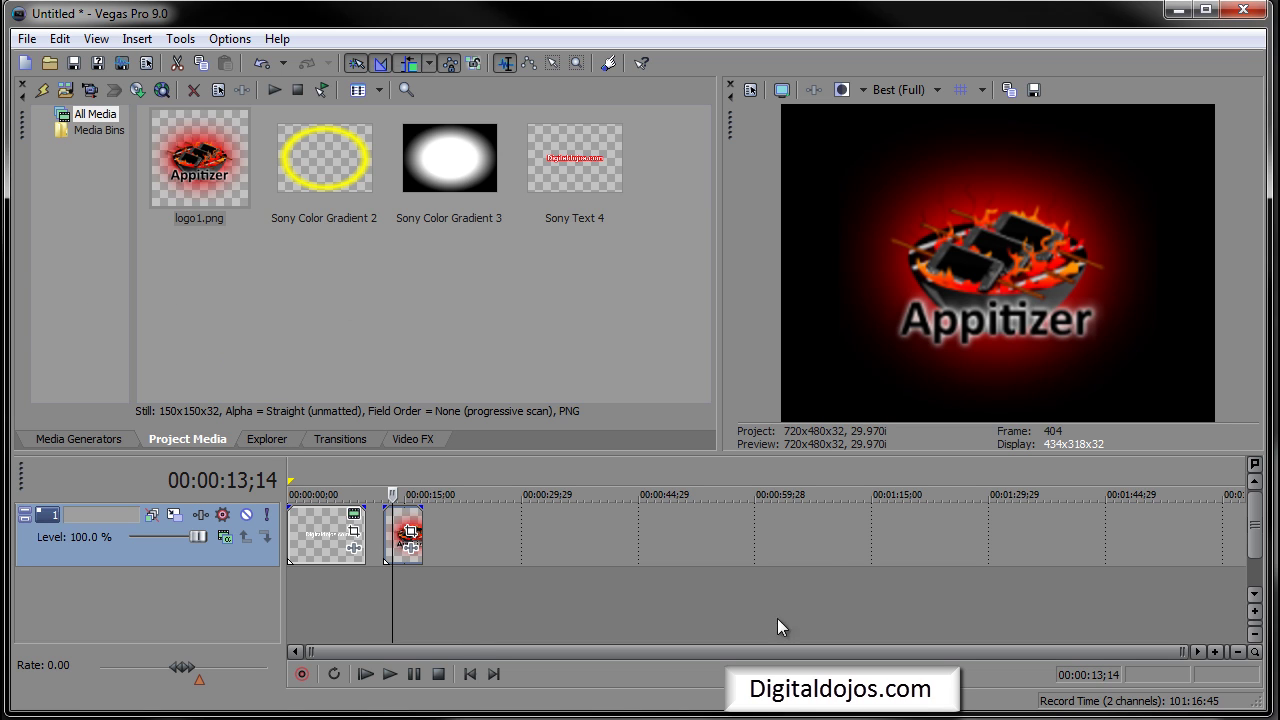
Scroll through the LifeCam Files folder's dated .wmv and .jpg files in the Explorer
{"action": "left_click", "coordinate": [278, 445]}
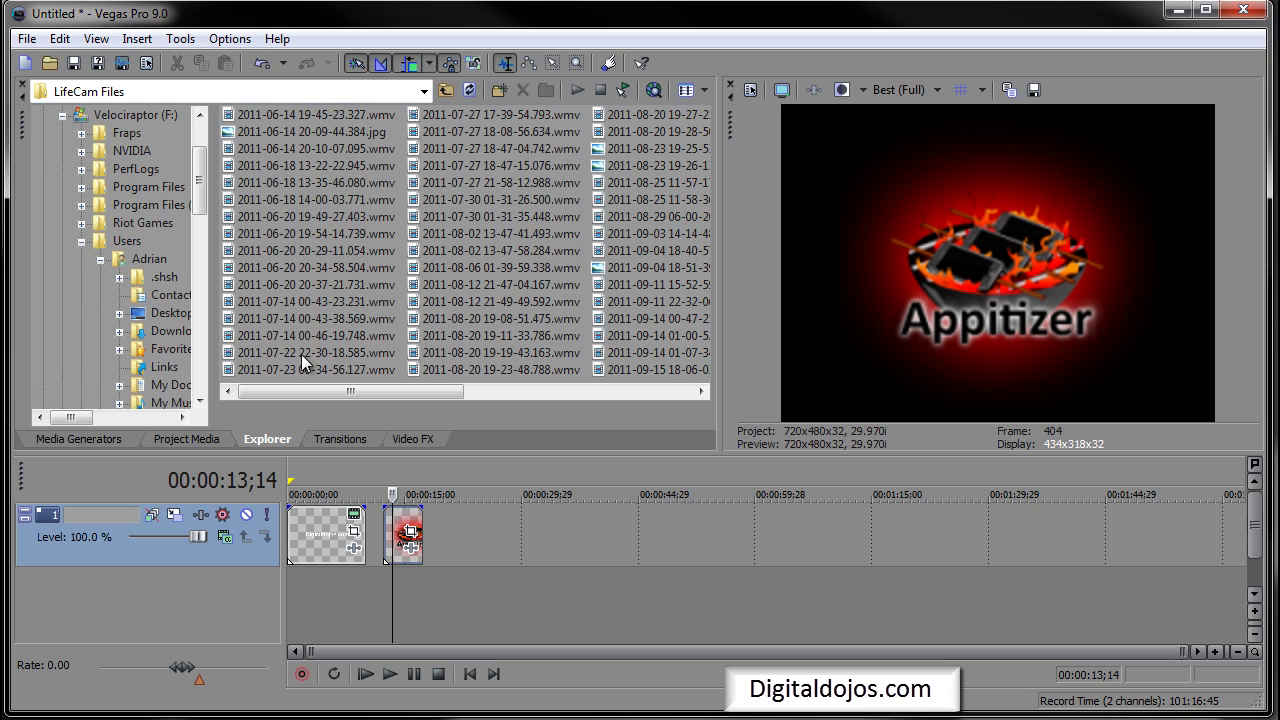
{"action": "left_click_drag", "start_coordinate": [291, 389], "coordinate": [314, 236]}
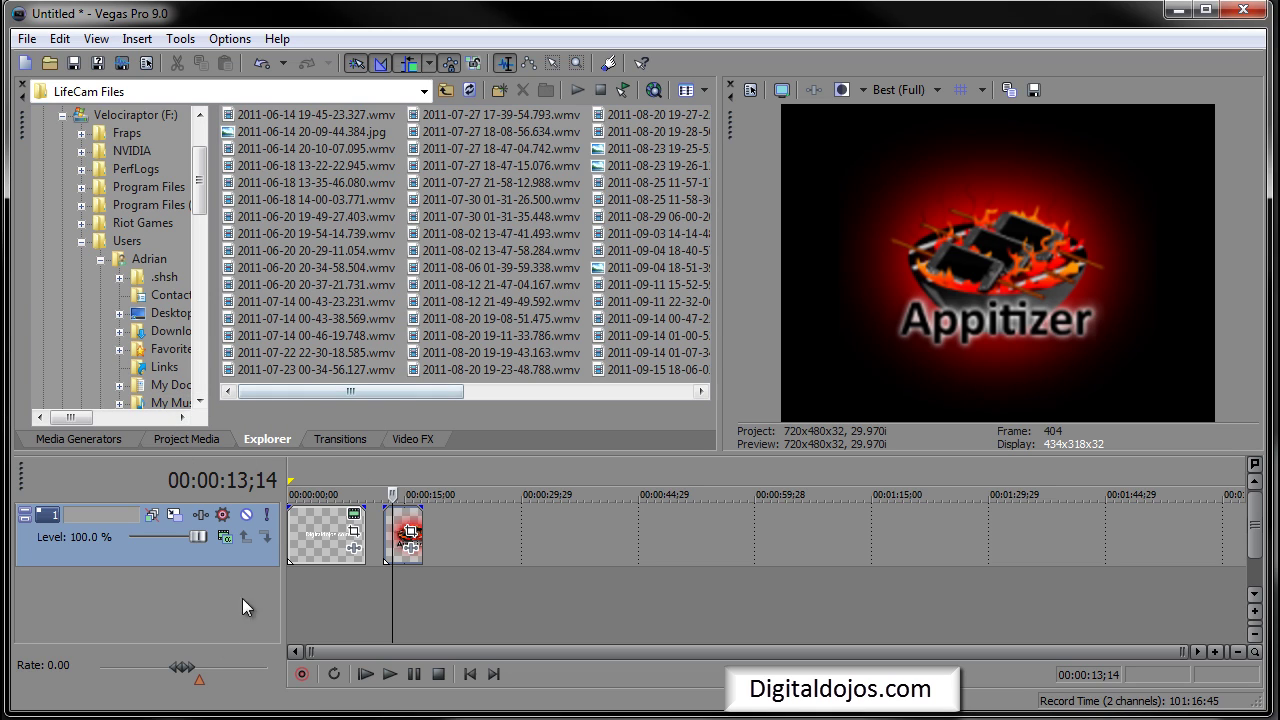
Apply the 3D Fly In/Out Spin Away transition where the logo overlaps the text clip
{"action": "left_click", "coordinate": [337, 439]}
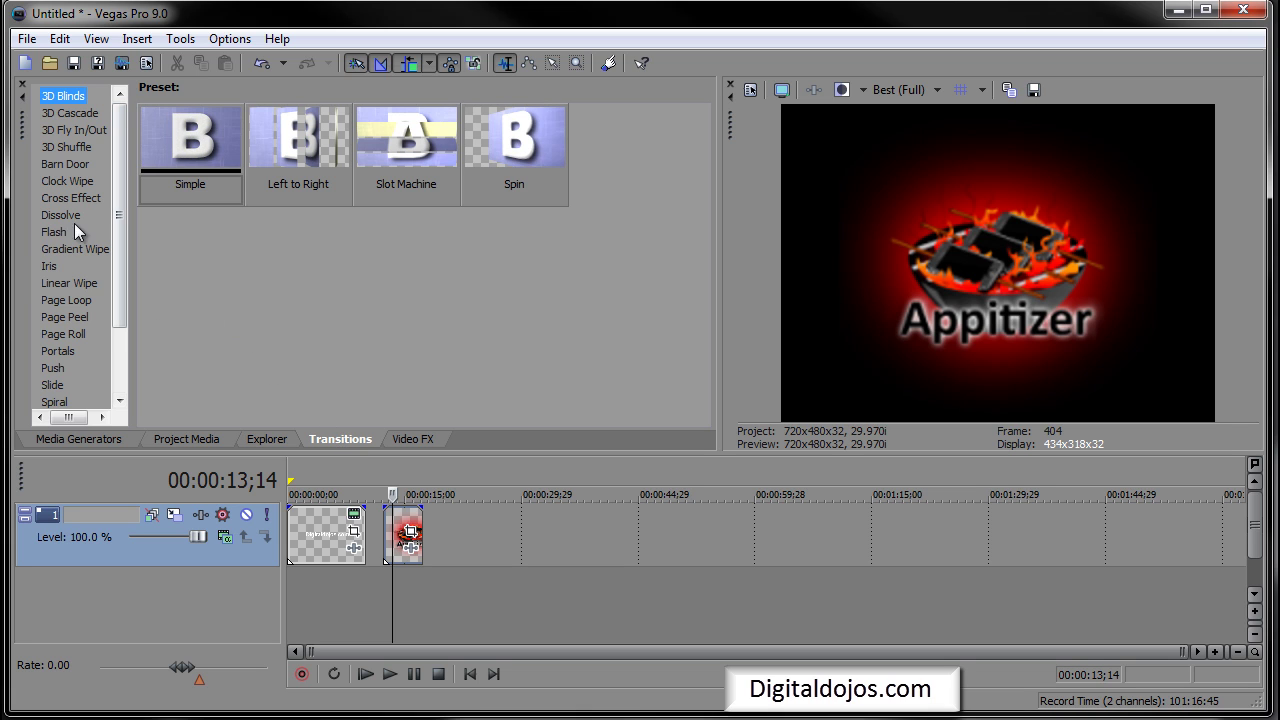
{"action": "scroll", "coordinate": [67, 200], "scroll_direction": "down", "scroll_amount": 2}
{"action": "scroll", "coordinate": [40, 330], "scroll_direction": "up", "scroll_amount": 2}
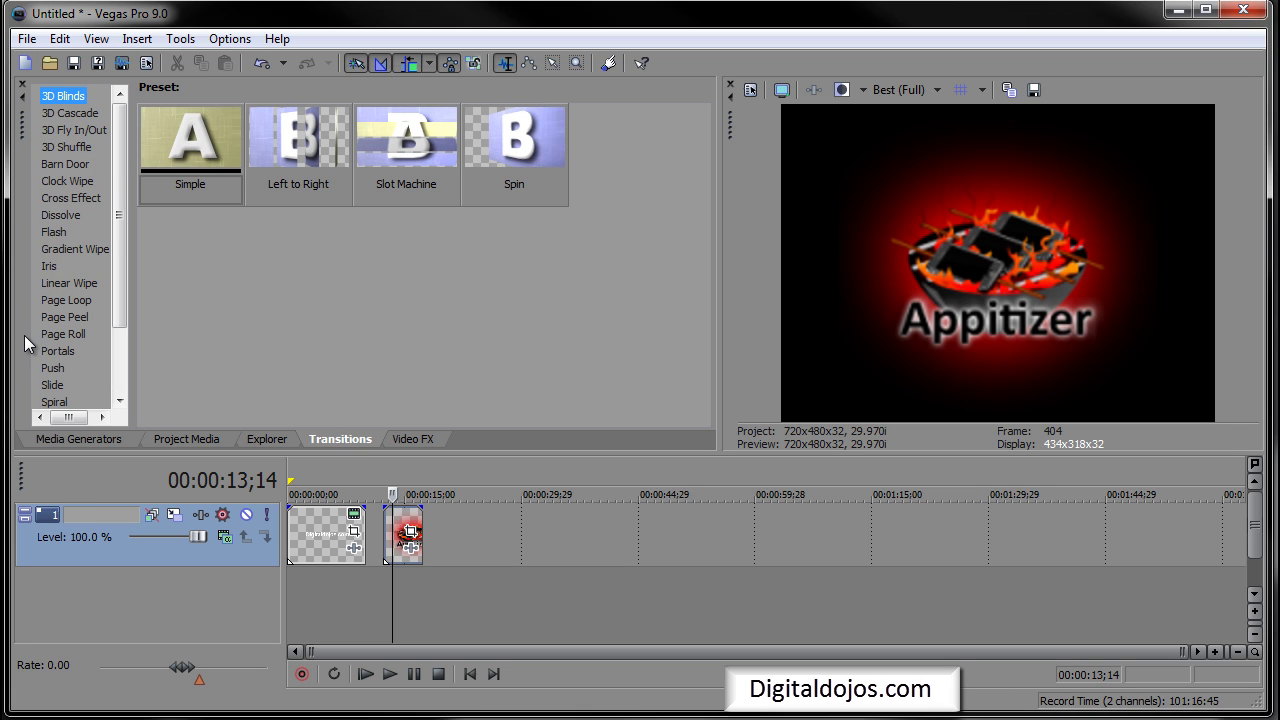
{"action": "left_click", "coordinate": [66, 149]}
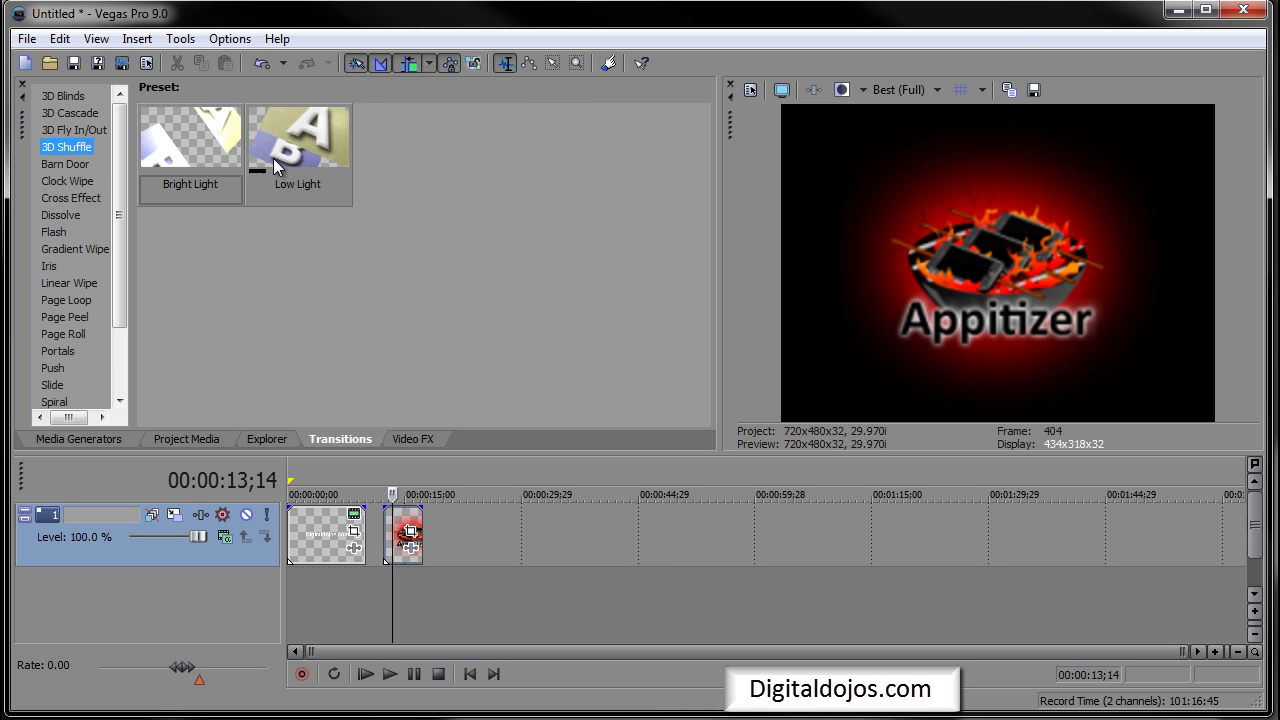
{"action": "left_click", "coordinate": [79, 122]}
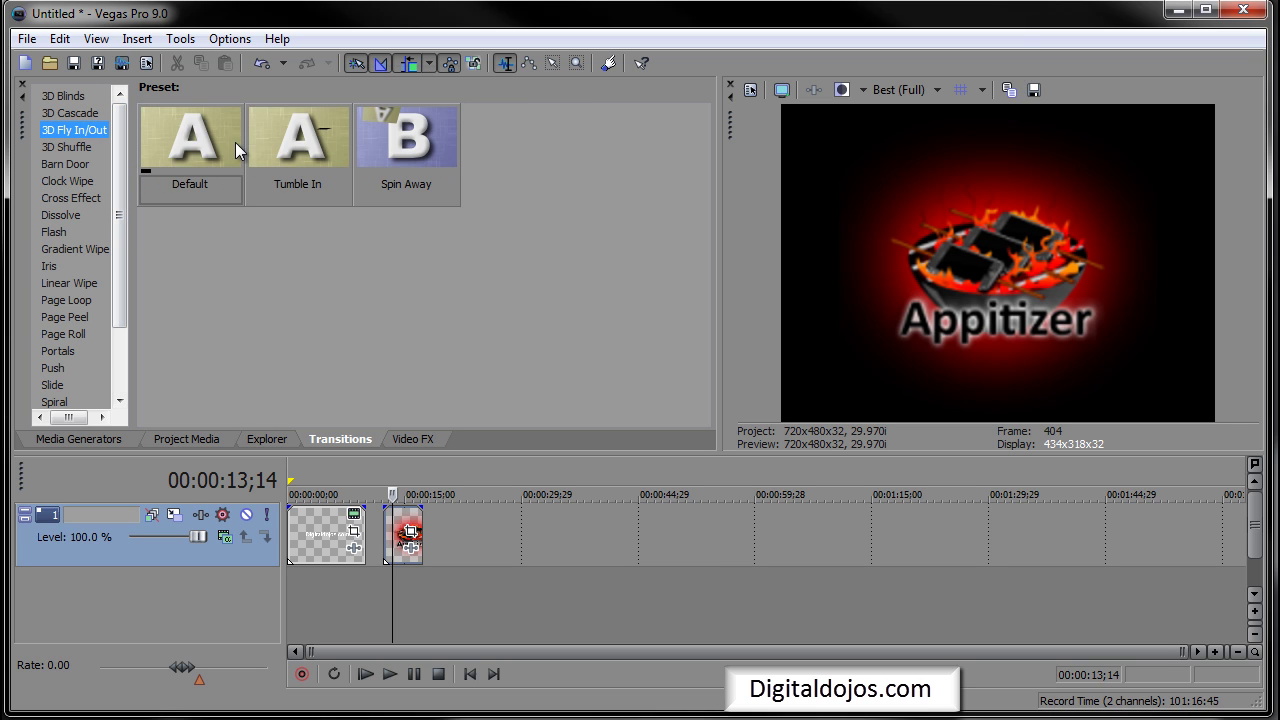
{"action": "left_click", "coordinate": [377, 129]}
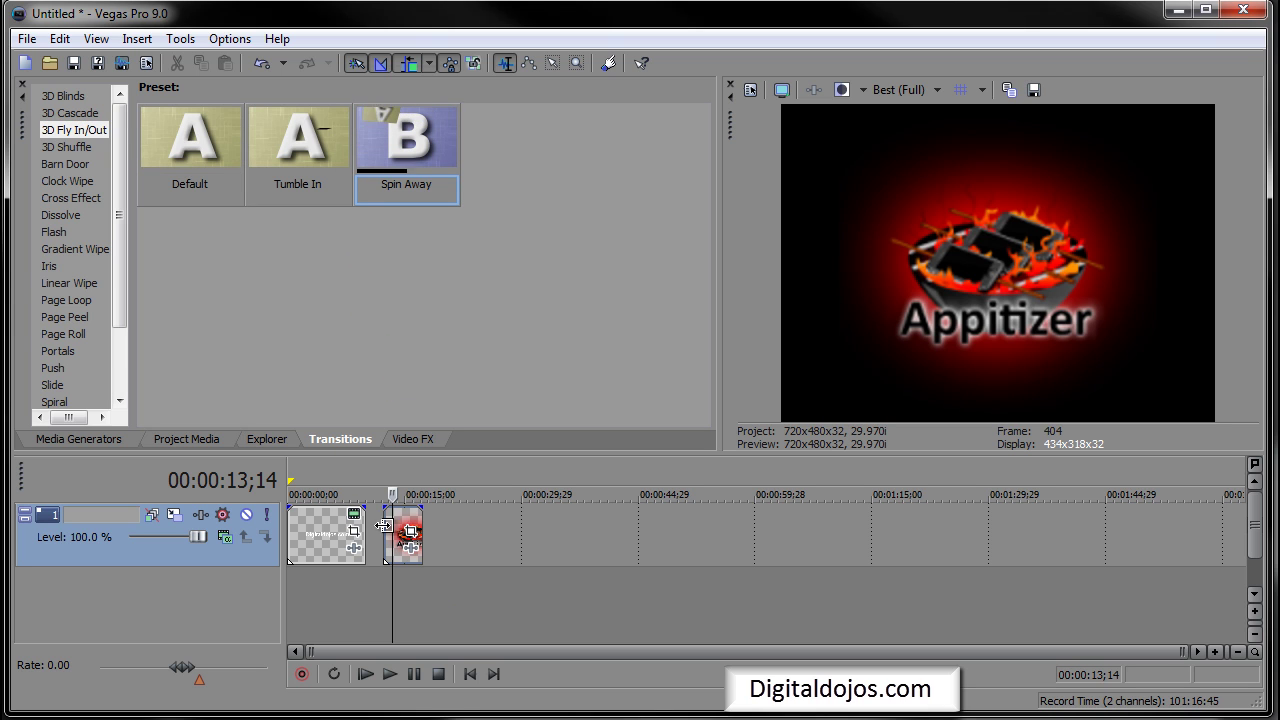
{"action": "left_click_drag", "start_coordinate": [404, 530], "coordinate": [388, 532]}
{"action": "left_click_drag", "start_coordinate": [406, 150], "coordinate": [366, 532]}
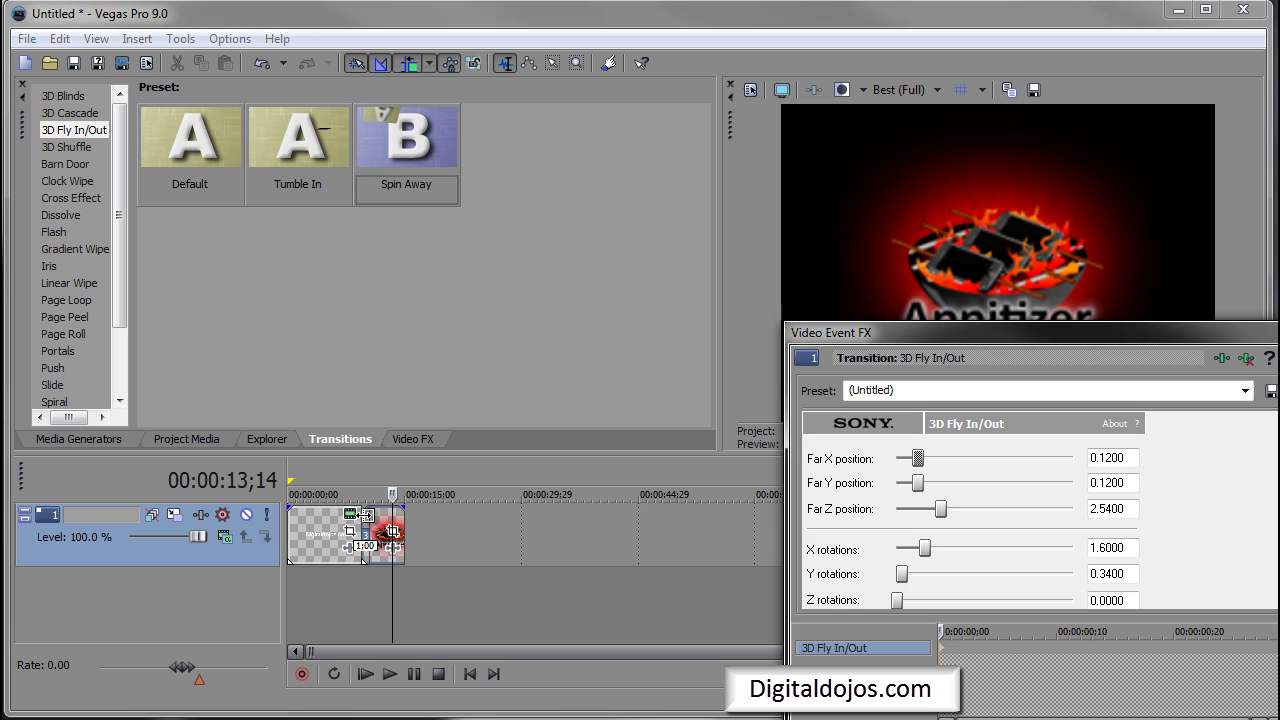
Set the transition's Far X to 0.2780, Far Z to 0.5000 and Y rotations to 0
{"action": "left_click_drag", "start_coordinate": [1127, 330], "coordinate": [508, 135]}
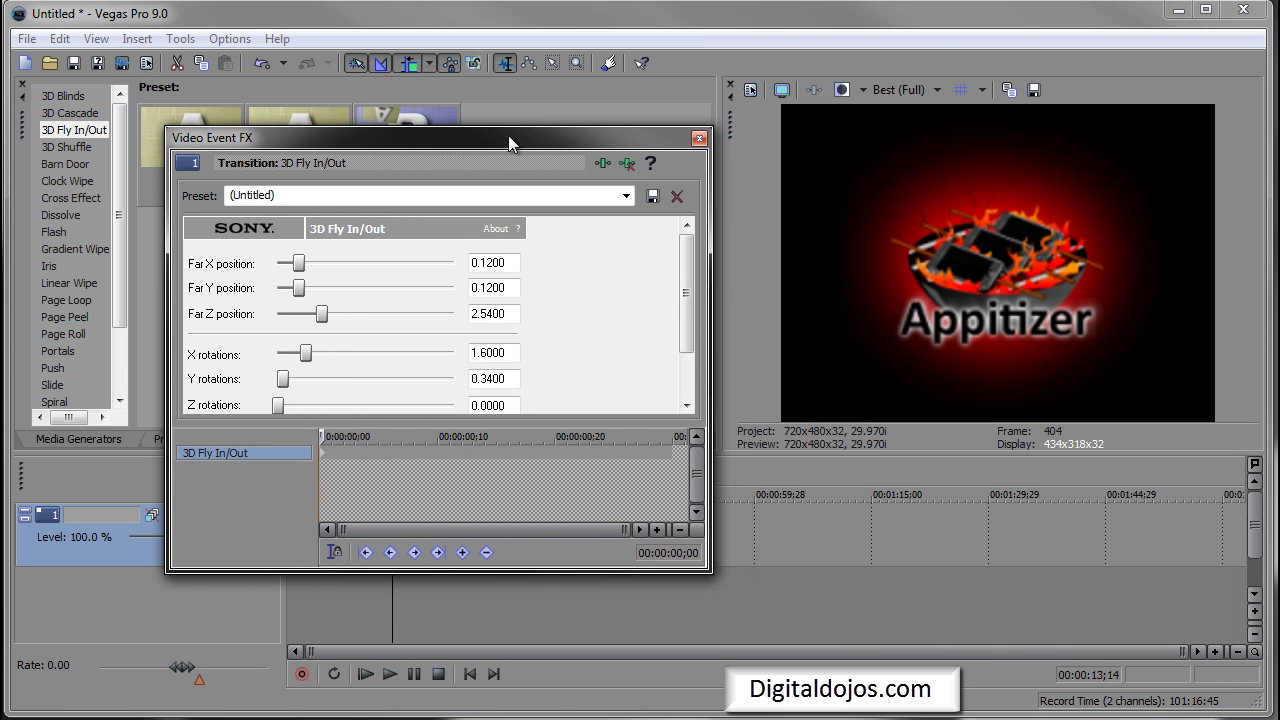
{"action": "left_click_drag", "start_coordinate": [298, 264], "coordinate": [326, 264]}
{"action": "left_click_drag", "start_coordinate": [325, 314], "coordinate": [286, 314]}
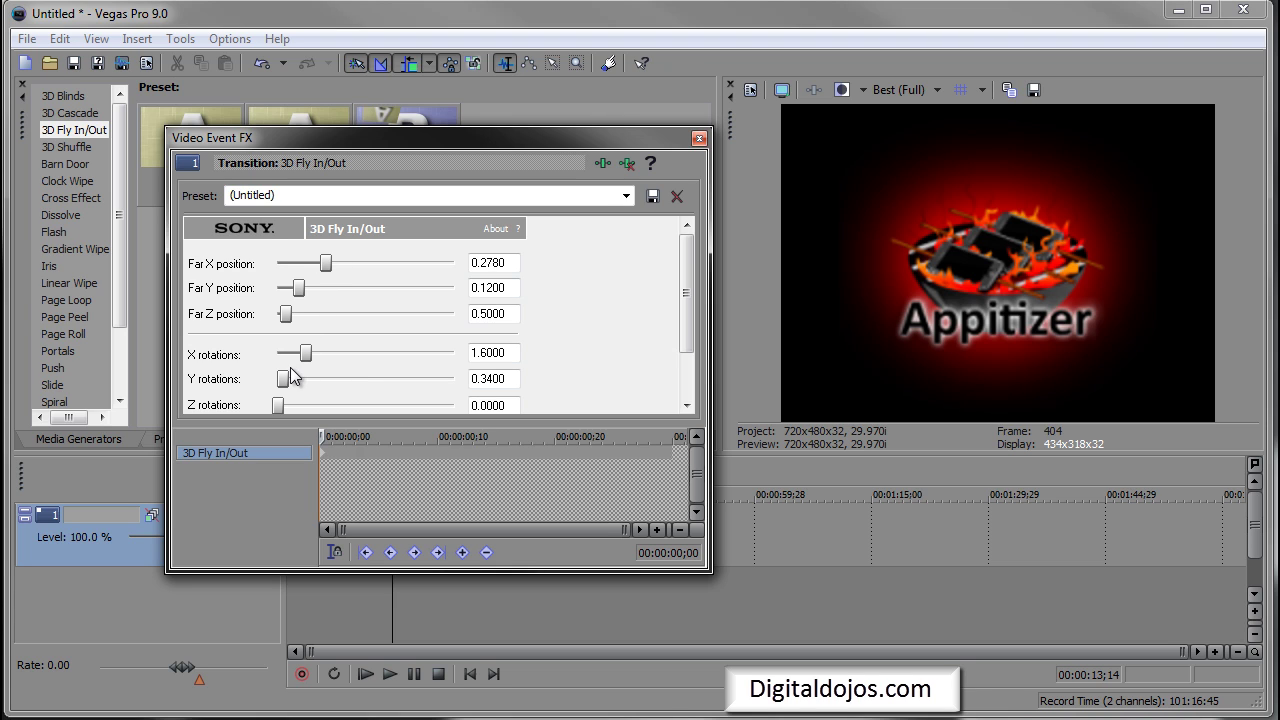
{"action": "mouse_move", "coordinate": [284, 378]}
{"action": "left_mouse_down"}
{"action": "mouse_move", "coordinate": [320, 379]}
{"action": "mouse_move", "coordinate": [276, 379]}
{"action": "left_mouse_up"}
{"action": "left_click", "coordinate": [683, 398]}
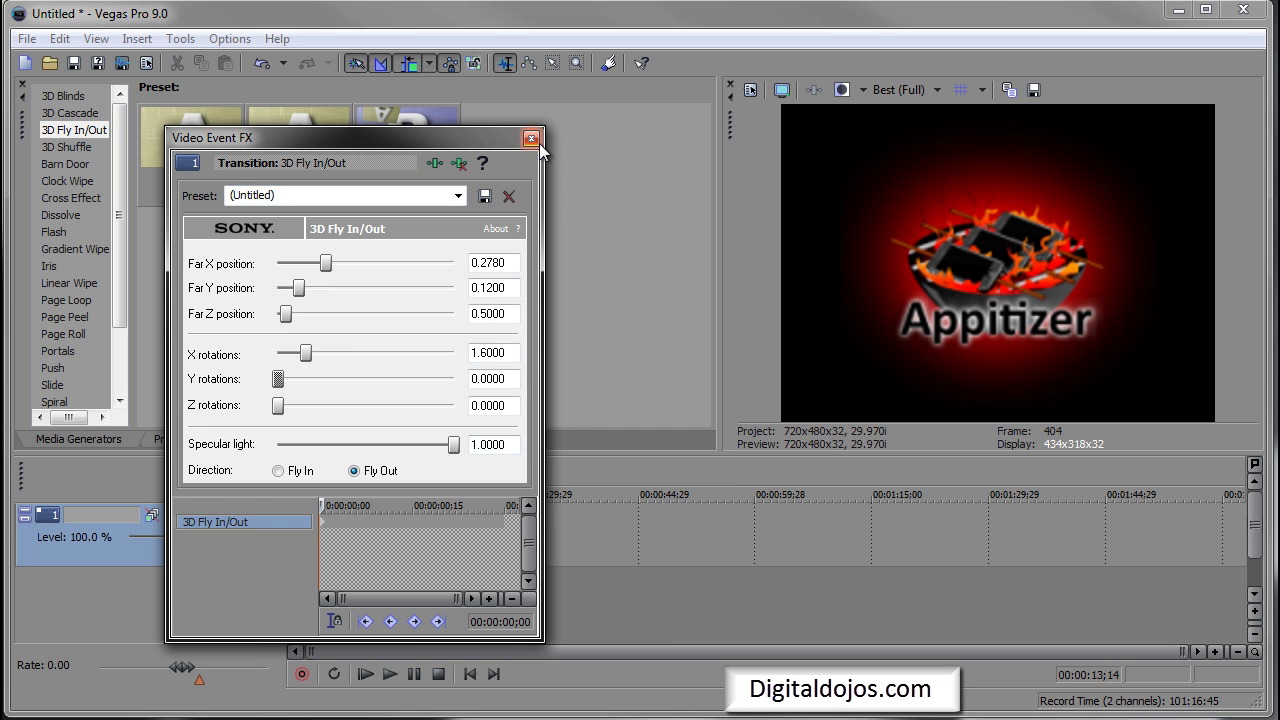
{"action": "left_click", "coordinate": [531, 138]}
Skip adding a video effect and play the clips back from 00:00:09;02
{"action": "left_click", "coordinate": [345, 546]}
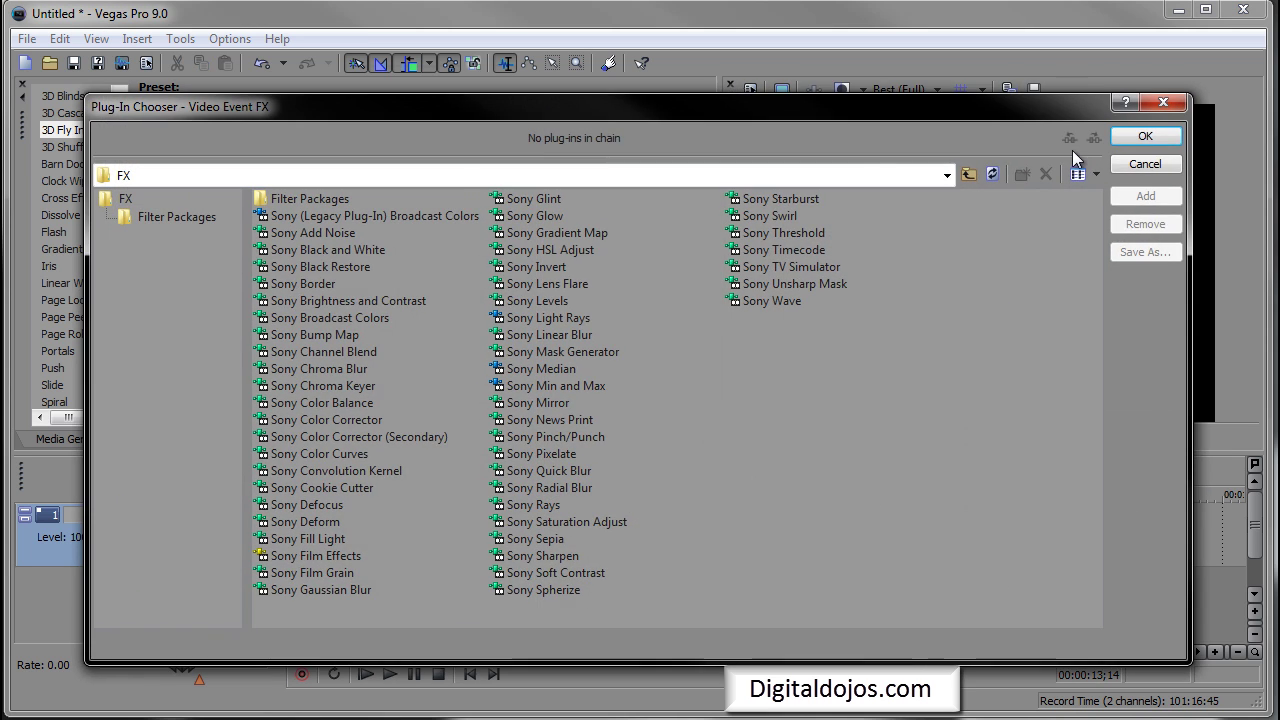
{"action": "left_click", "coordinate": [1149, 168]}
{"action": "key", "text": "Left"}
{"action": "key", "text": "Left"}
{"action": "key", "text": "Left"}
{"action": "key", "text": "Left"}
{"action": "key", "text": "Left"}
{"action": "key", "text": "Left"}
{"action": "key", "text": "Left"}
{"action": "key", "text": "Left"}
{"action": "key", "text": "Left"}
{"action": "key", "text": "Left"}
{"action": "key", "text": "Left"}
{"action": "key", "text": "Left"}
{"action": "key", "text": "Left"}
{"action": "key", "text": "Left"}
{"action": "key", "text": "Left"}
{"action": "key", "text": "Left"}
{"action": "key", "text": "Left"}
{"action": "key", "text": "Left"}
{"action": "key", "text": "Left"}
{"action": "key", "text": "Left"}
{"action": "key", "text": "space"}
Browse the Split, Zoom, Clock Wipe, 3D Shuffle and Flash transitions, then time-select both clips
{"action": "key", "text": "Return"}
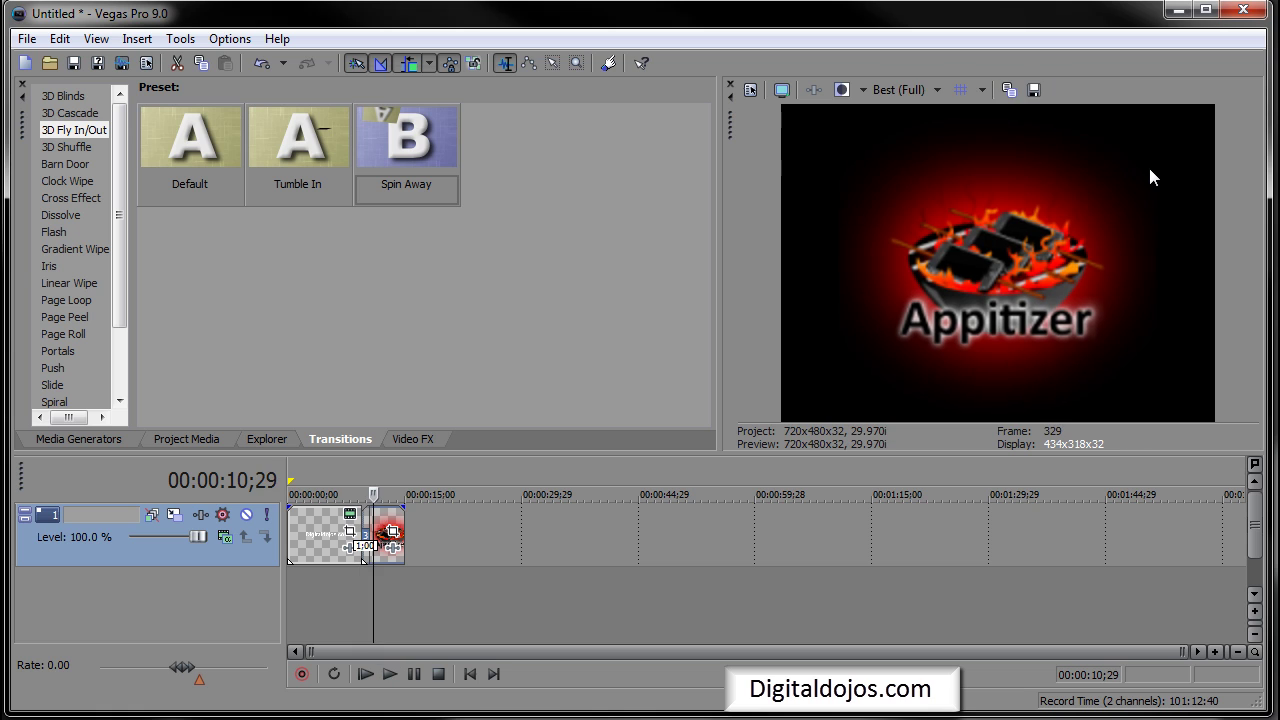
{"action": "scroll", "coordinate": [49, 287], "scroll_direction": "down", "scroll_amount": 2}
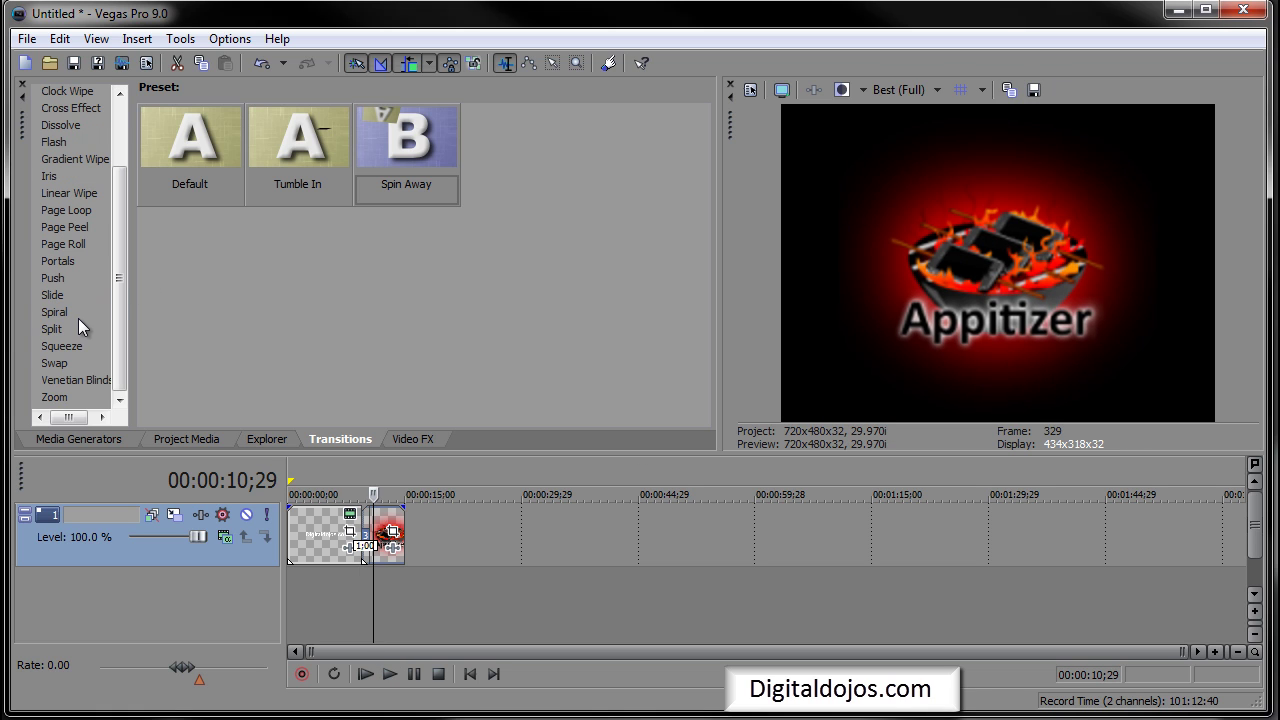
{"action": "left_click", "coordinate": [55, 326]}
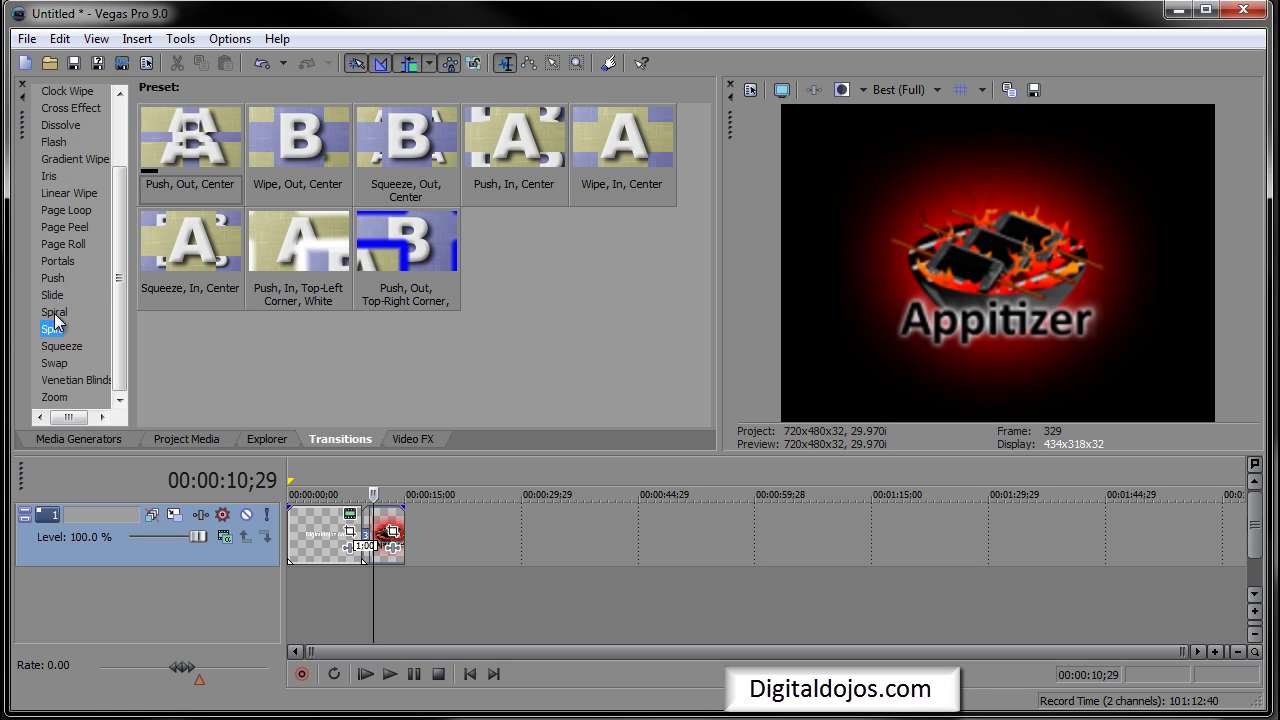
{"action": "left_click", "coordinate": [48, 400]}
{"action": "scroll", "coordinate": [48, 379], "scroll_direction": "up", "scroll_amount": 2}
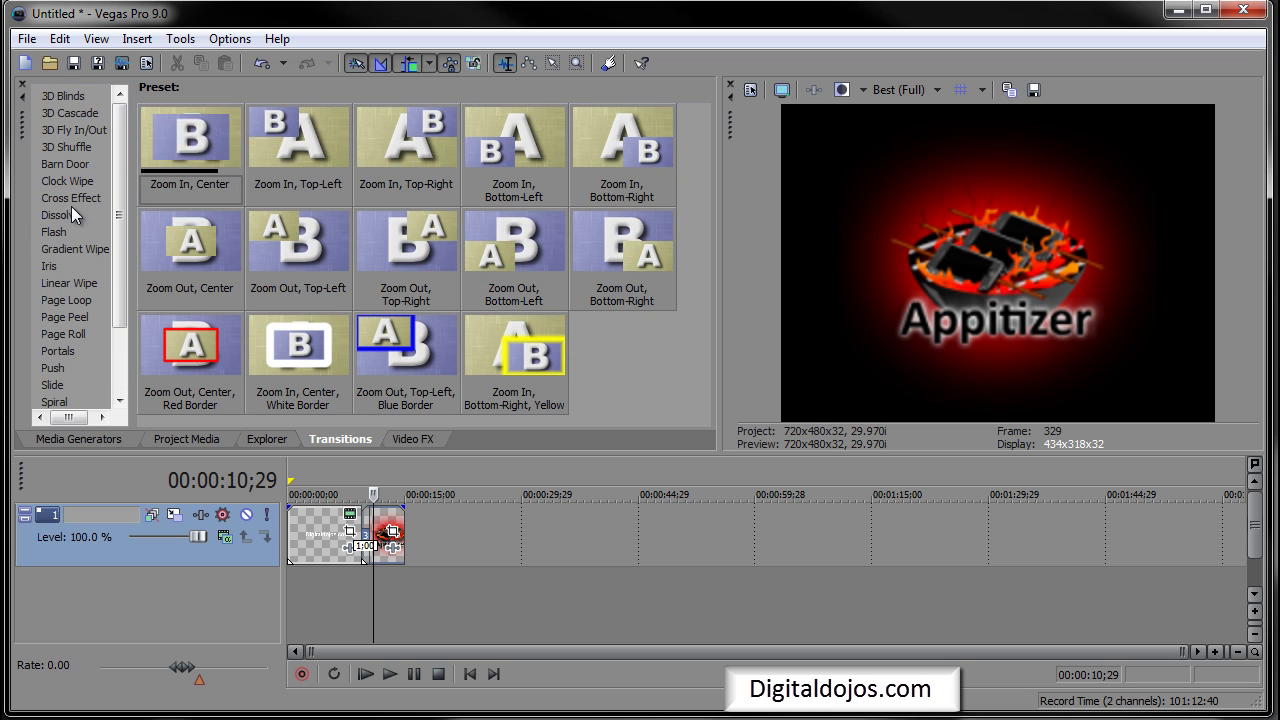
{"action": "left_click", "coordinate": [71, 197]}
{"action": "left_click", "coordinate": [72, 182]}
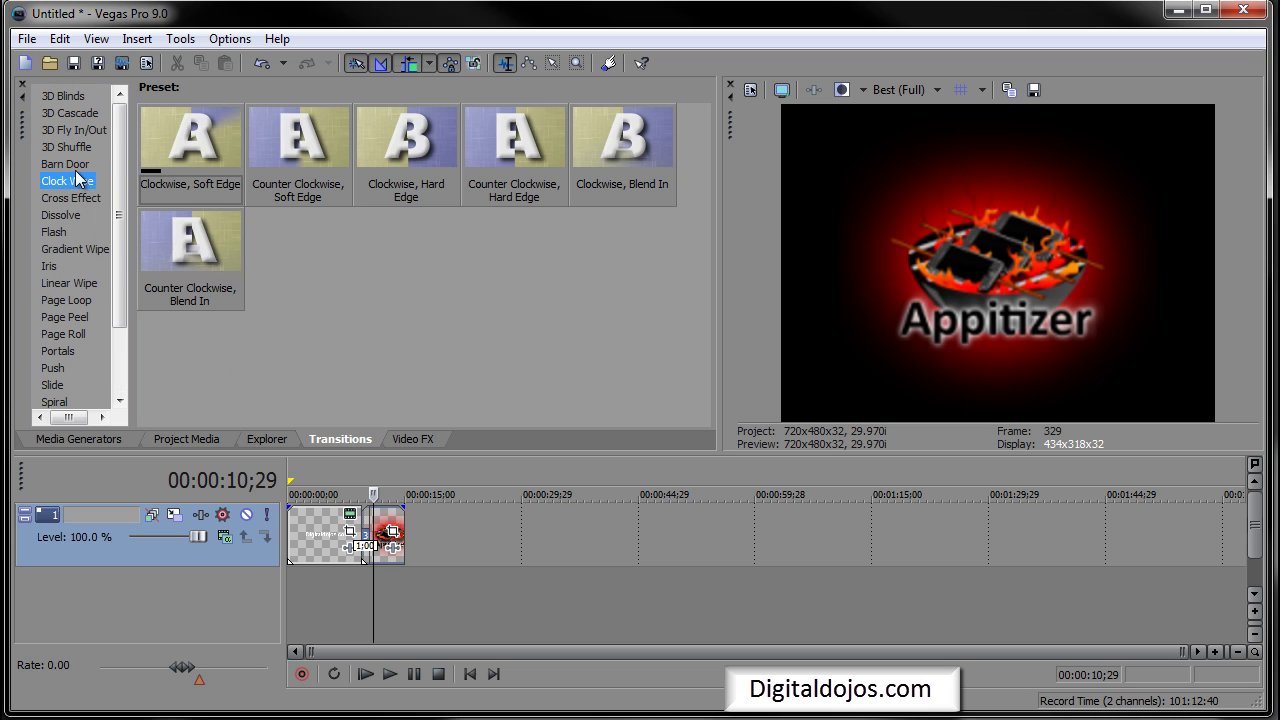
{"action": "left_click", "coordinate": [76, 150]}
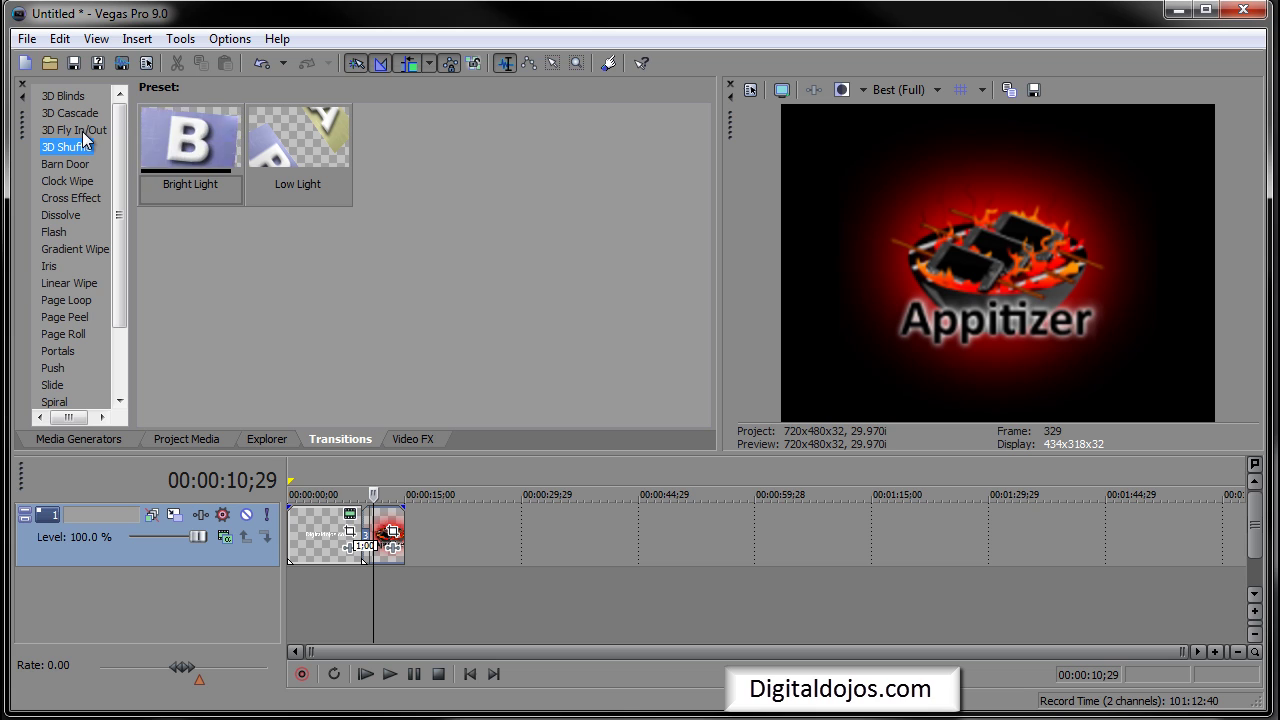
{"action": "left_click", "coordinate": [76, 232]}
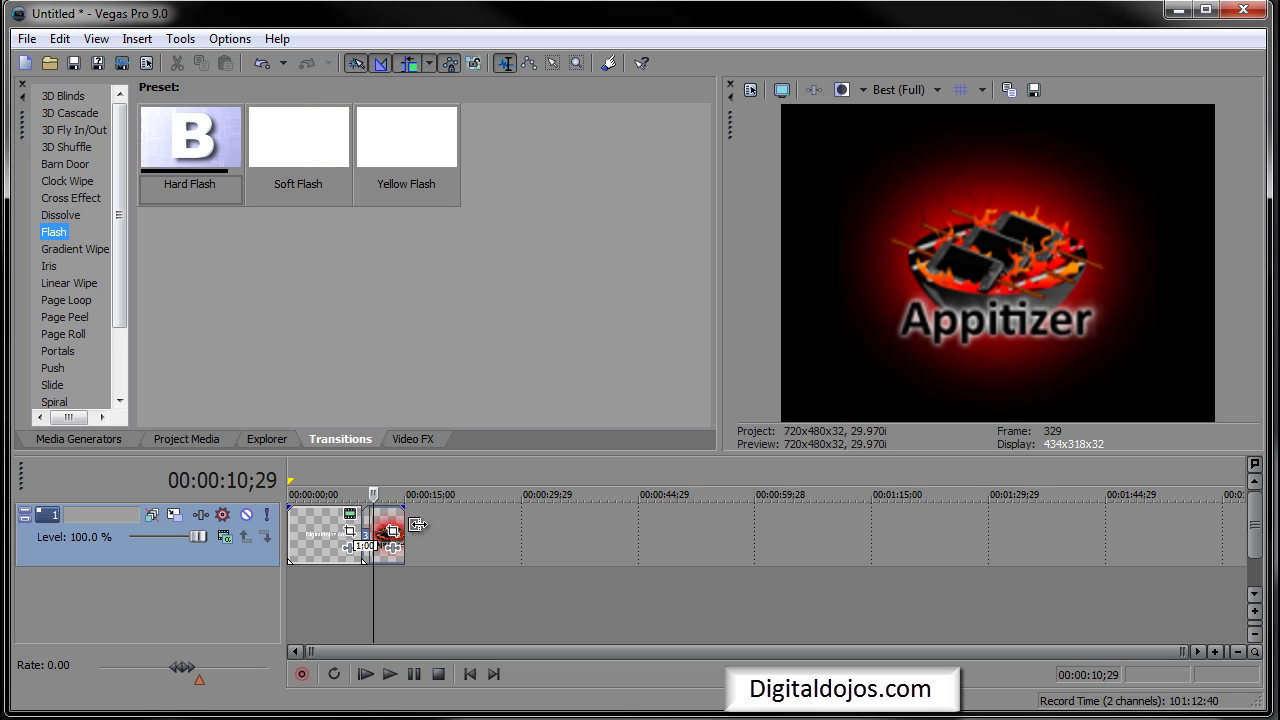
{"action": "left_click_drag", "start_coordinate": [457, 540], "coordinate": [276, 551]}
Delete both clips and drop the Blue solid colour preset (R 0, G 0, B 255) at the track start
{"action": "key", "text": "Delete"}
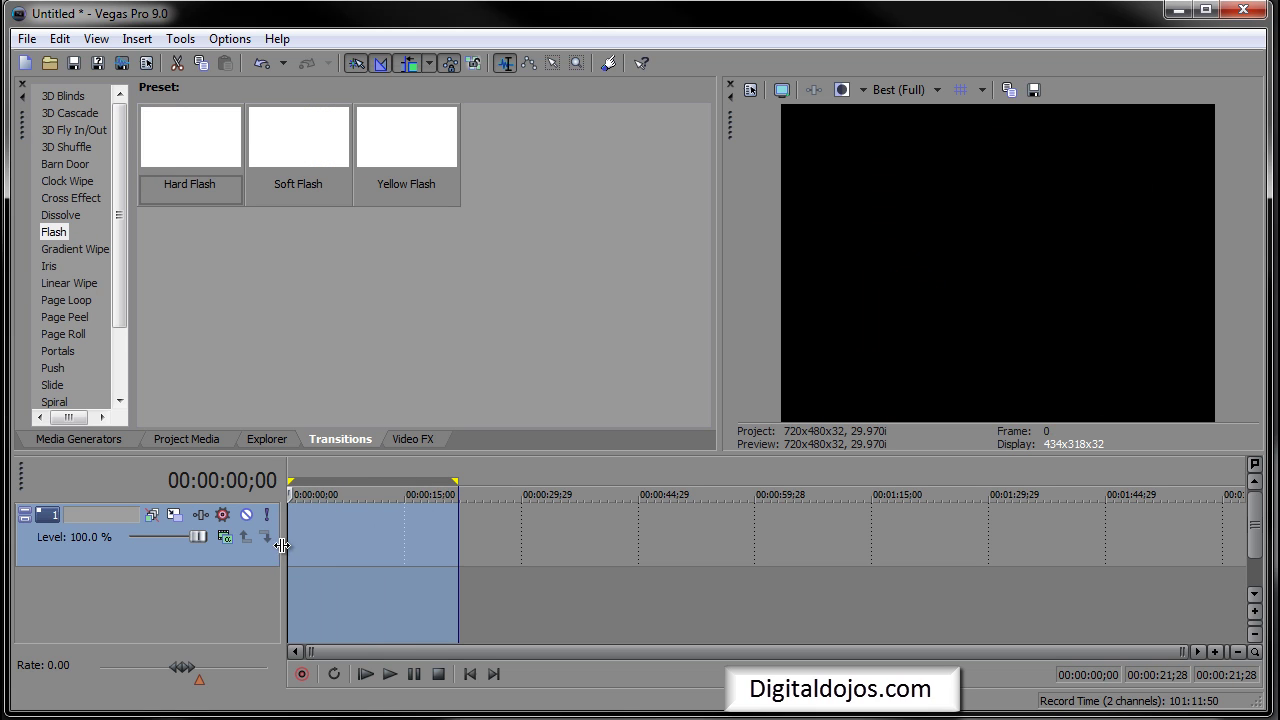
{"action": "left_click", "coordinate": [410, 439]}
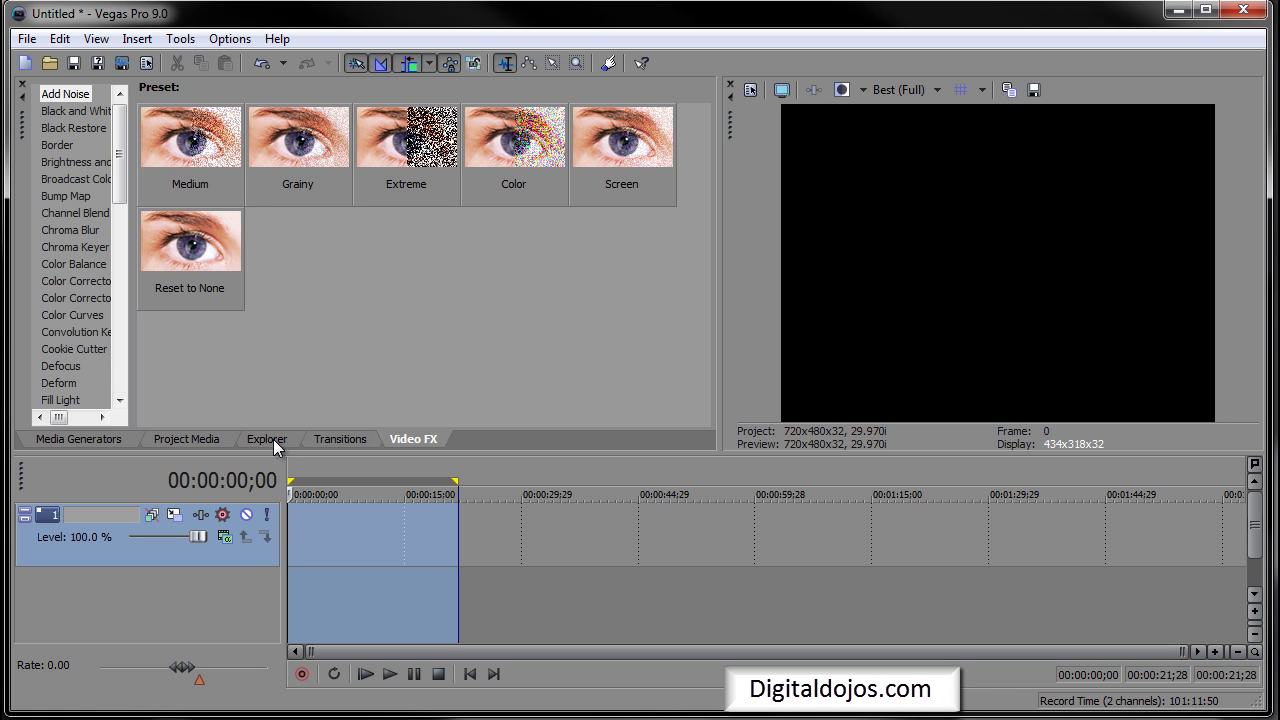
{"action": "left_click", "coordinate": [80, 439]}
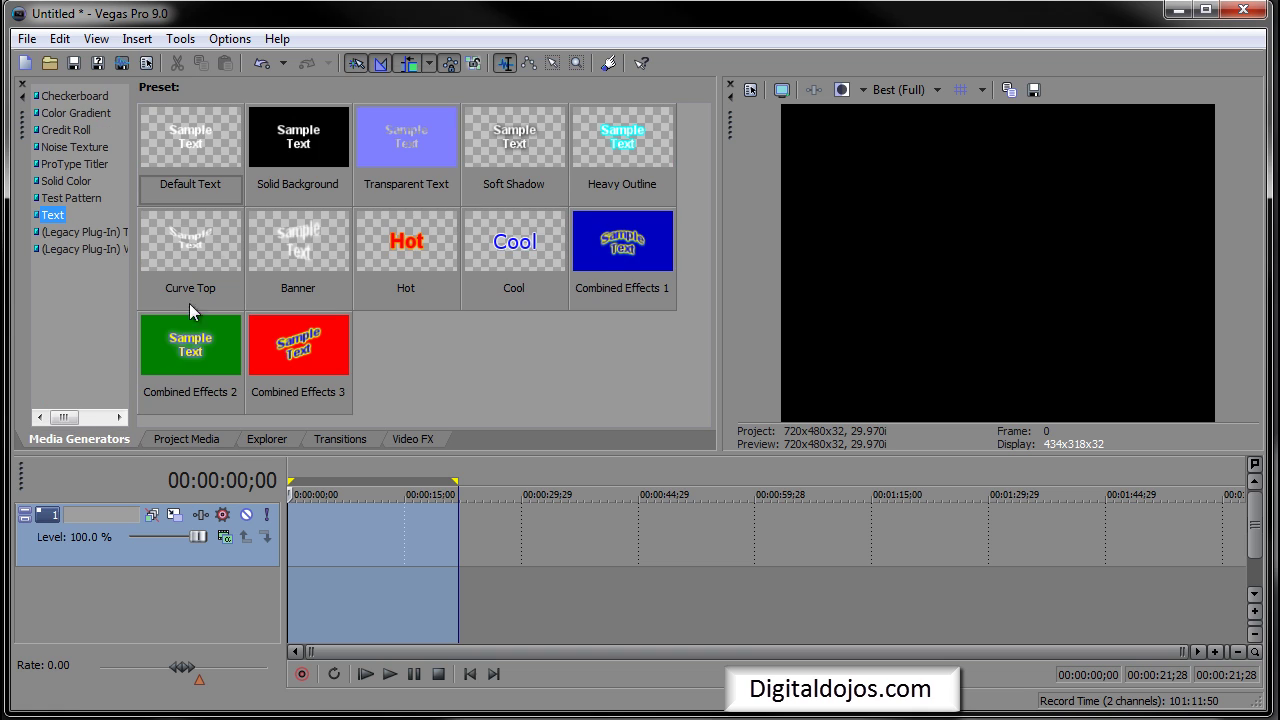
{"action": "left_click", "coordinate": [68, 177]}
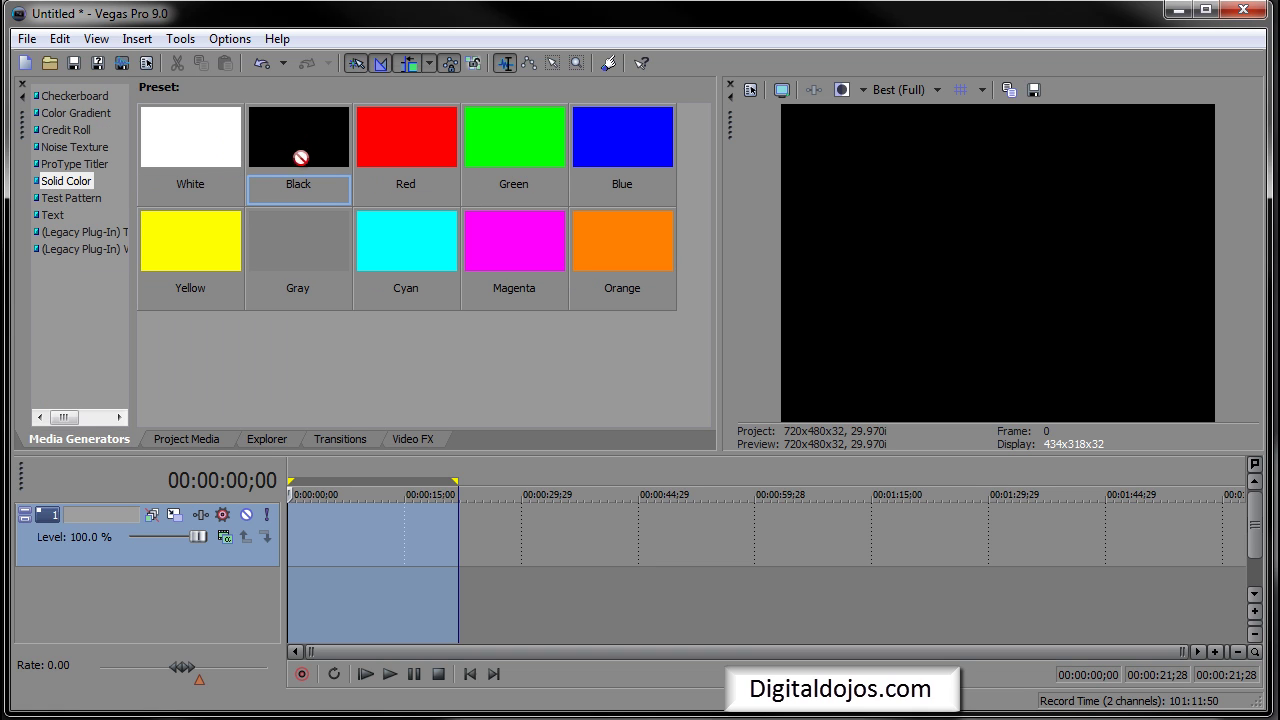
{"action": "left_click_drag", "start_coordinate": [632, 153], "coordinate": [294, 537]}
{"action": "left_click", "coordinate": [402, 444]}
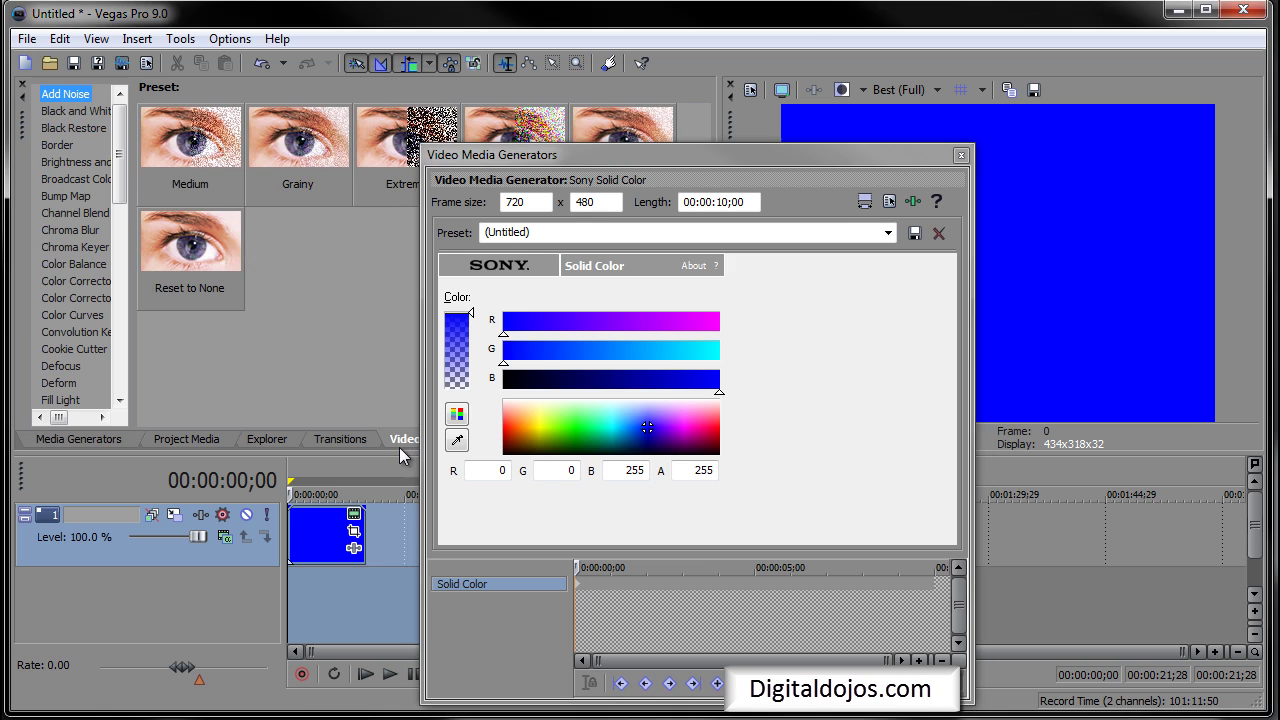
Apply the Add Noise Medium and Chroma Keyer Blue Screen presets to the blue clip
{"action": "left_click", "coordinate": [961, 155]}
{"action": "left_click_drag", "start_coordinate": [190, 140], "coordinate": [340, 575]}
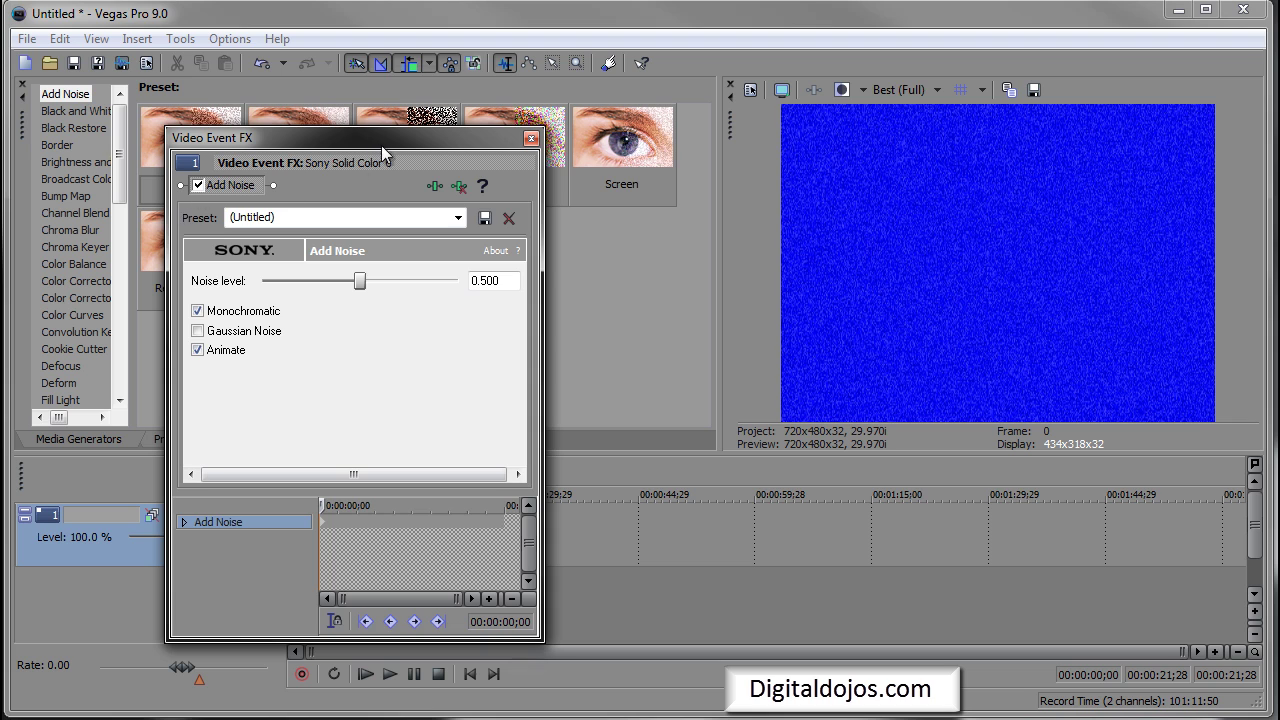
{"action": "left_click_drag", "start_coordinate": [383, 155], "coordinate": [1058, 205]}
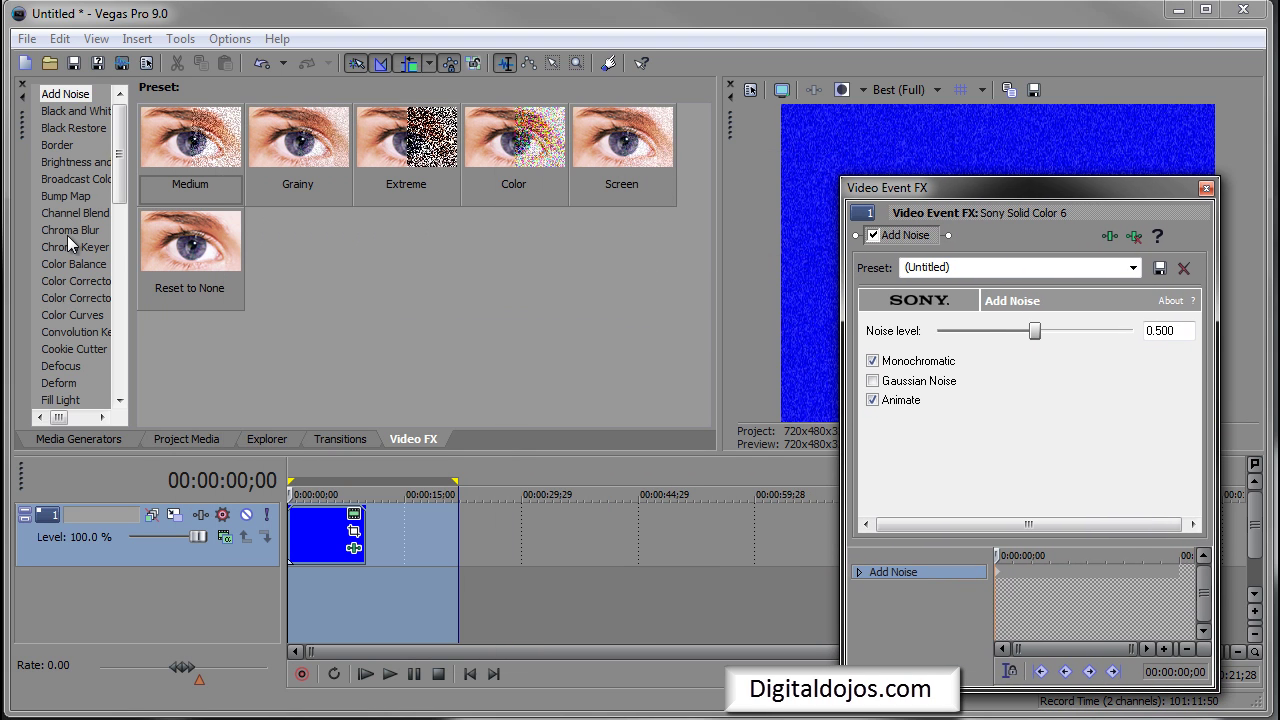
{"action": "left_click", "coordinate": [69, 232]}
{"action": "left_click", "coordinate": [70, 248]}
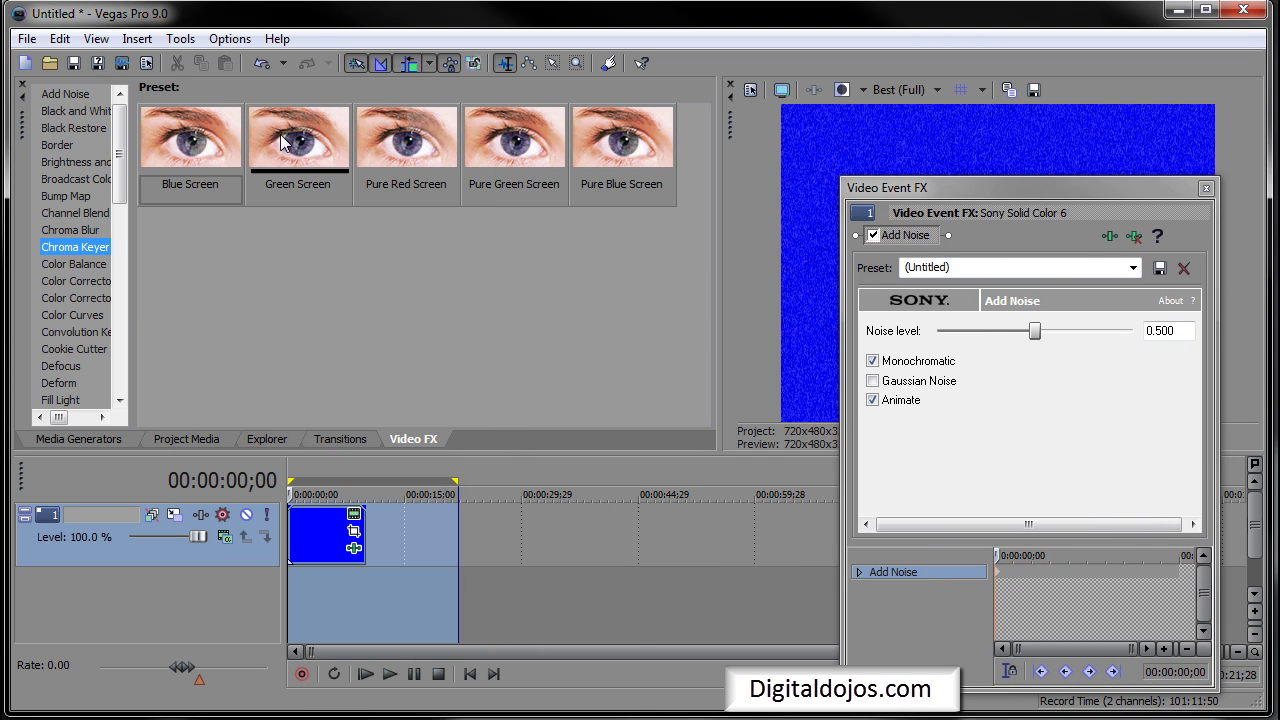
{"action": "left_click_drag", "start_coordinate": [190, 150], "coordinate": [319, 576]}
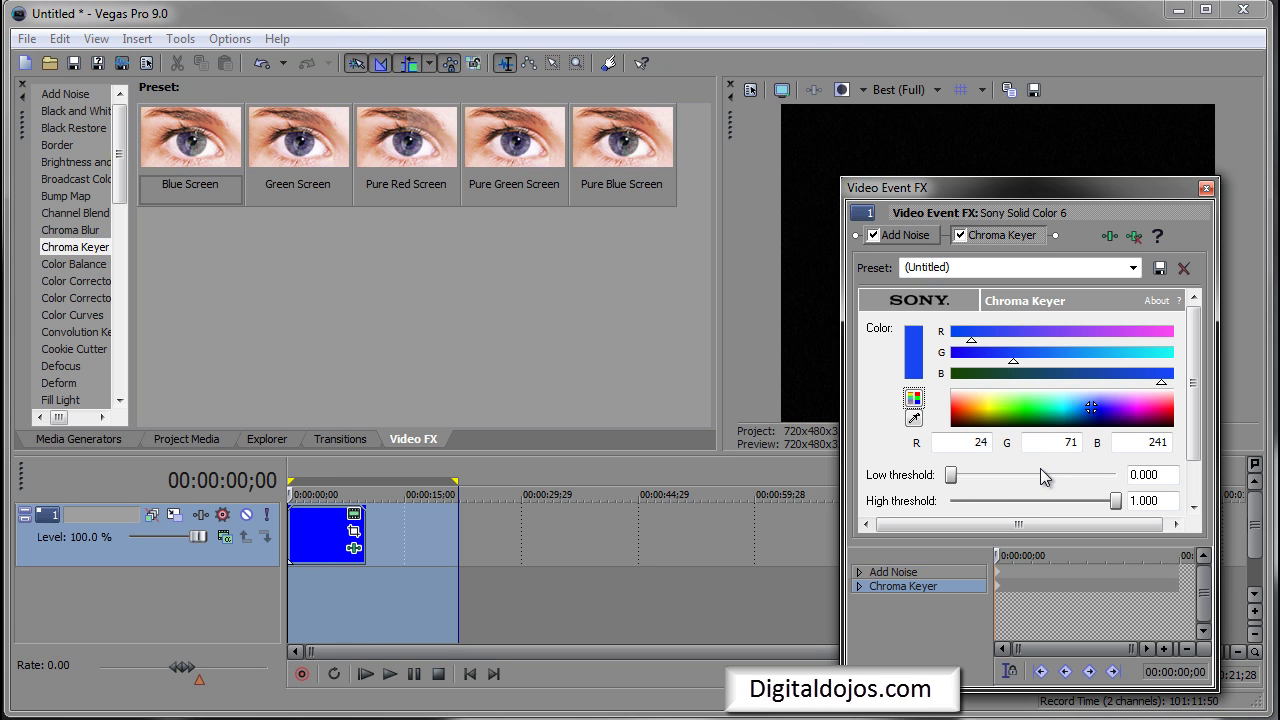
Switch off both the Add Noise and Chroma Keyer effects
{"action": "left_click", "coordinate": [873, 236]}
{"action": "left_click", "coordinate": [922, 242]}
{"action": "left_click", "coordinate": [998, 240]}
{"action": "left_click", "coordinate": [918, 242]}
{"action": "left_click_drag", "start_coordinate": [981, 189], "coordinate": [840, 196]}
{"action": "left_click", "coordinate": [820, 242]}
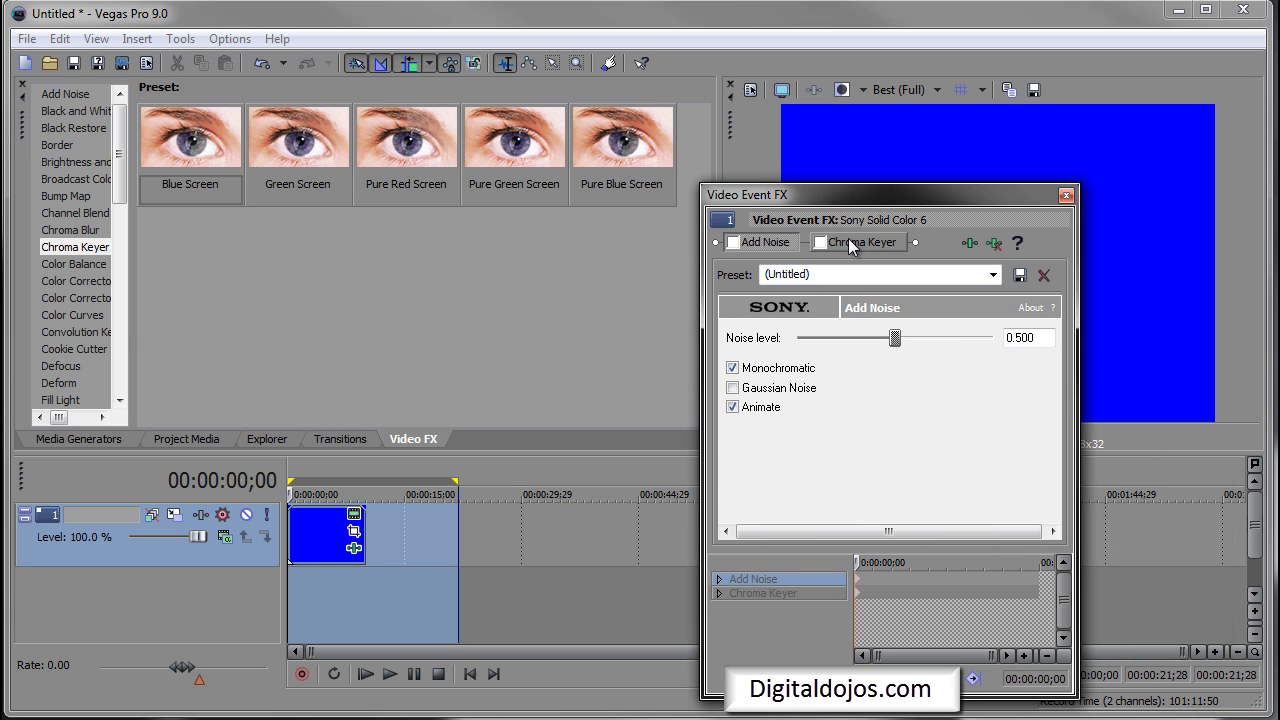
{"action": "left_click", "coordinate": [1067, 196]}
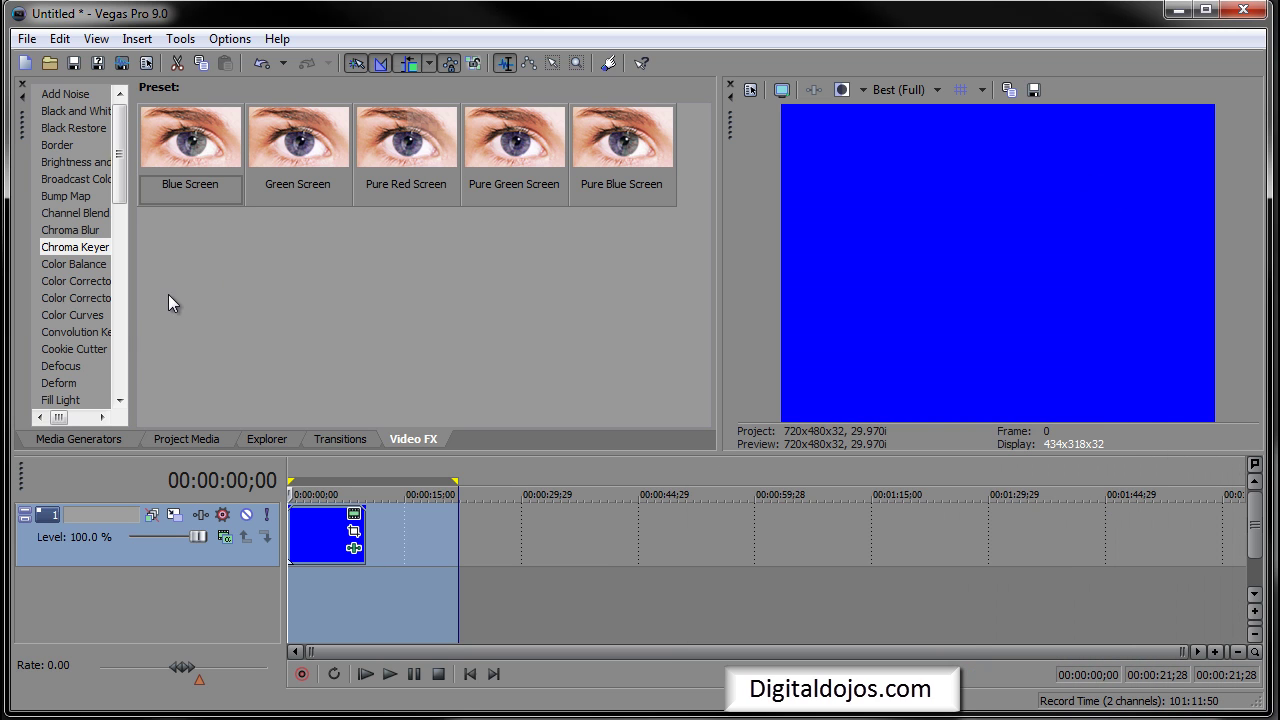
Add a Glow effect to the blue clip and raise its intensity
{"action": "scroll", "coordinate": [96, 301], "scroll_direction": "down", "scroll_amount": 4}
{"action": "left_click", "coordinate": [82, 296]}
{"action": "left_click_drag", "start_coordinate": [190, 245], "coordinate": [311, 529]}
{"action": "left_click_drag", "start_coordinate": [880, 182], "coordinate": [252, 203]}
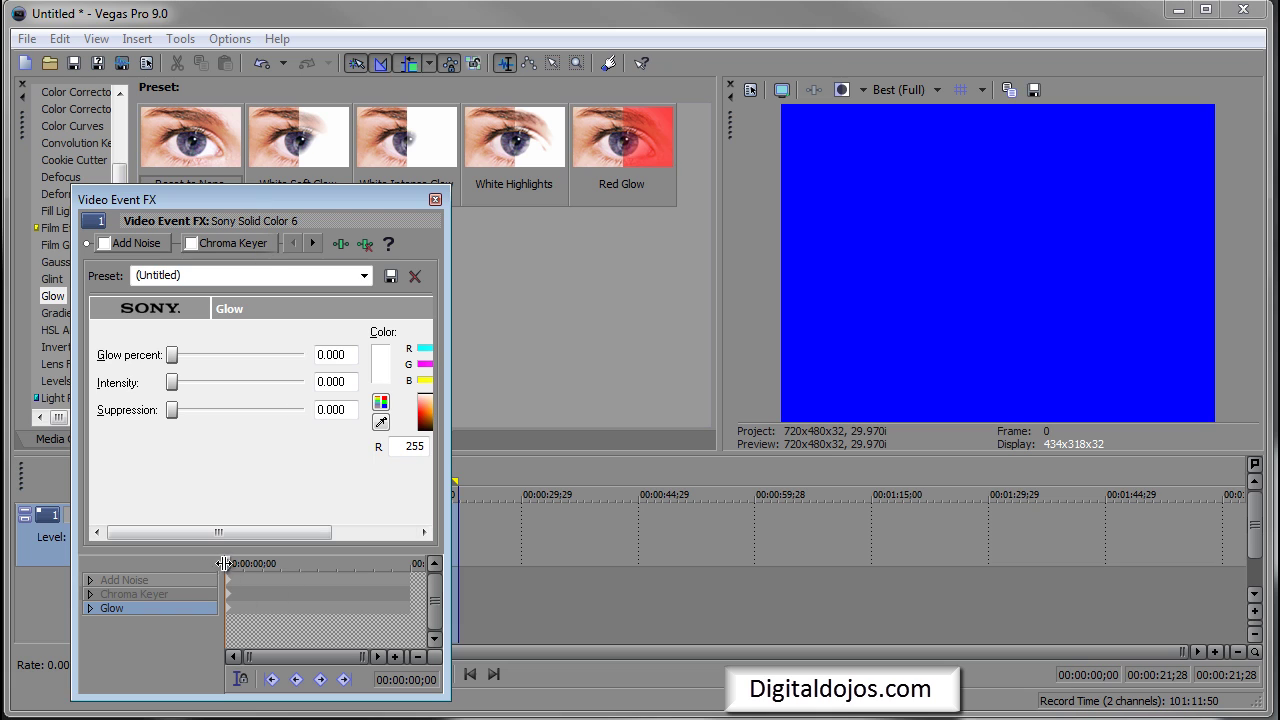
{"action": "left_click_drag", "start_coordinate": [222, 563], "coordinate": [226, 563]}
{"action": "left_click", "coordinate": [269, 563]}
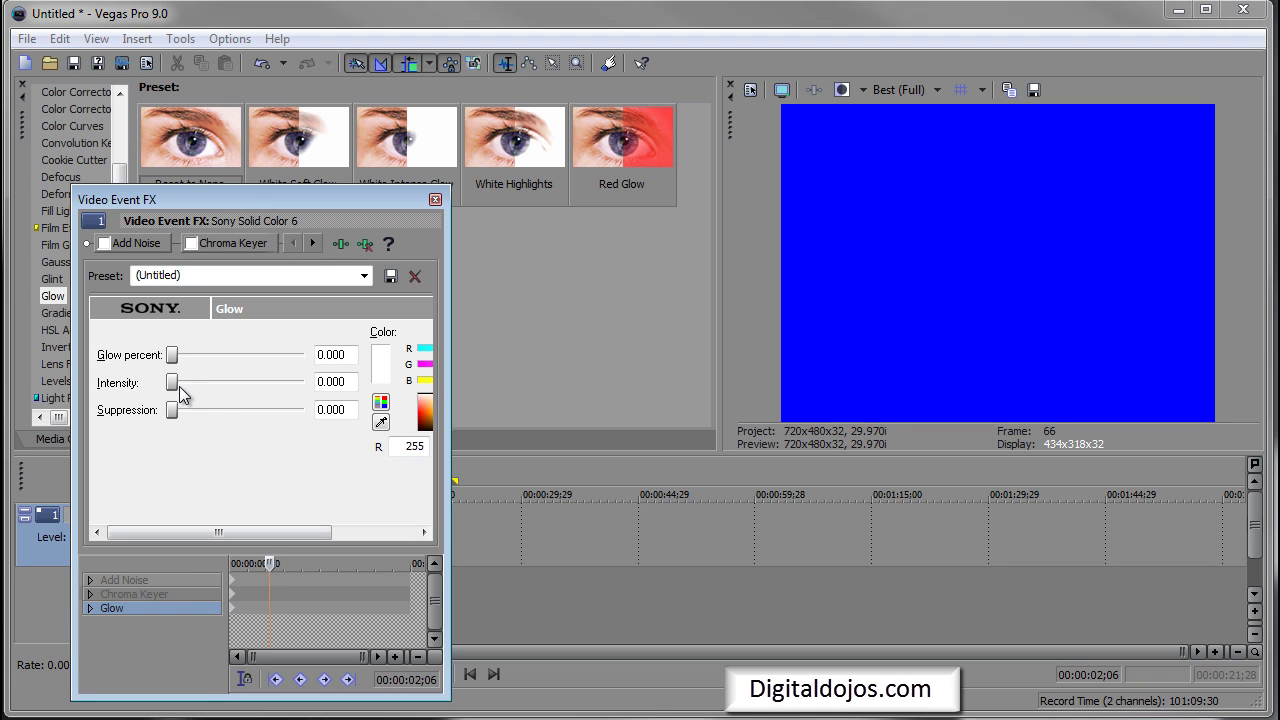
{"action": "left_click_drag", "start_coordinate": [180, 386], "coordinate": [250, 412]}
Close the Glow effect settings window
{"action": "left_click", "coordinate": [434, 201]}
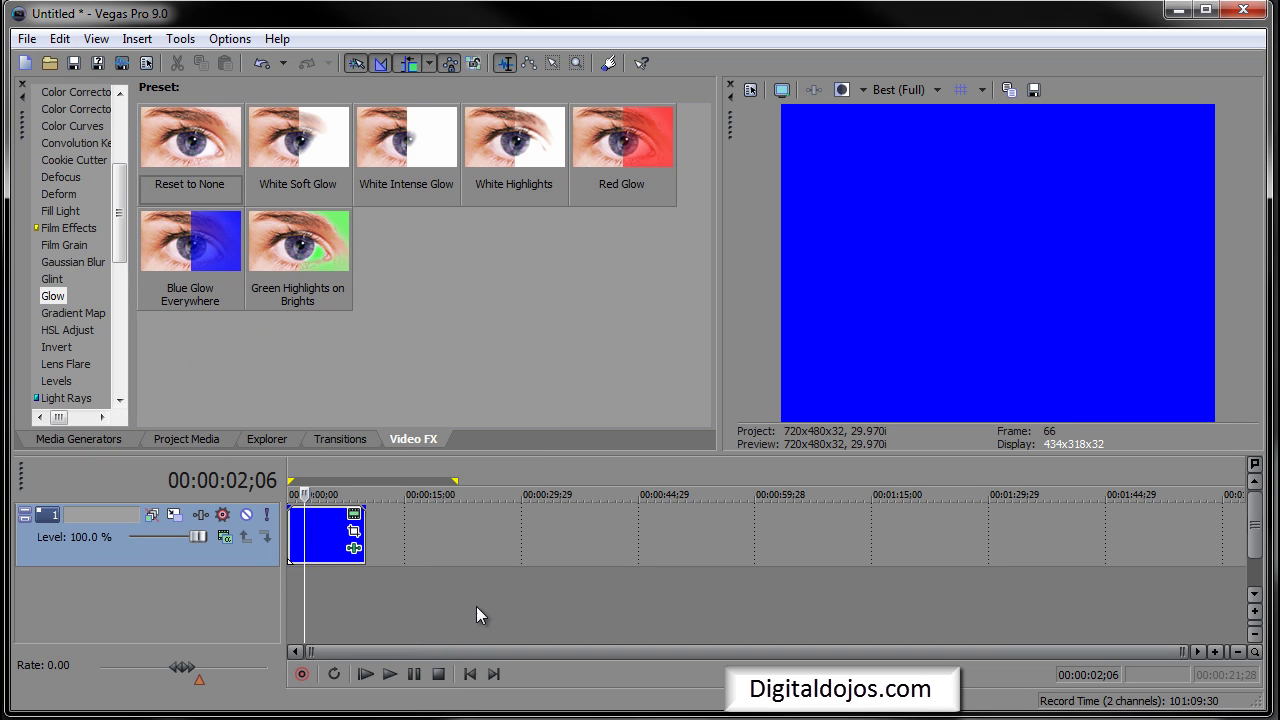
{"action": "scroll", "coordinate": [436, 577], "scroll_direction": "up", "scroll_amount": 3}
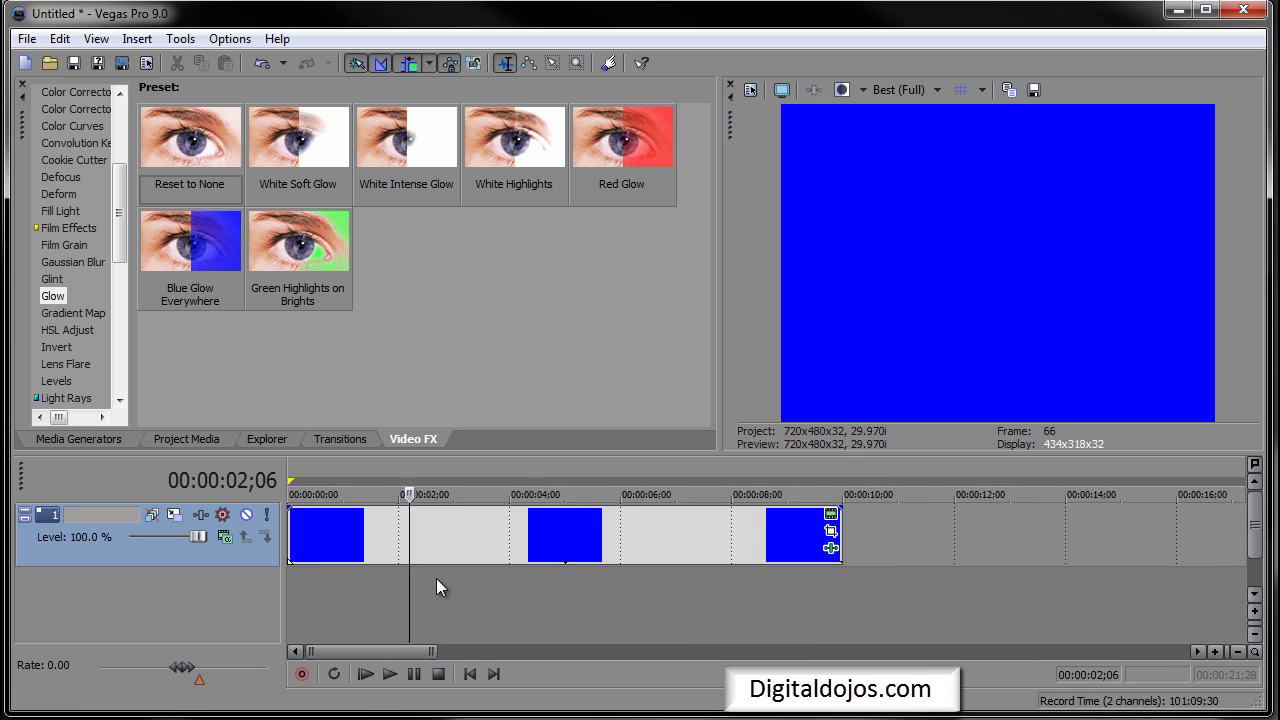
{"action": "scroll", "coordinate": [436, 579], "scroll_direction": "down", "scroll_amount": 3}
{"action": "scroll", "coordinate": [455, 580], "scroll_direction": "up", "scroll_amount": 4}
{"action": "scroll", "coordinate": [467, 566], "scroll_direction": "down", "scroll_amount": 2}
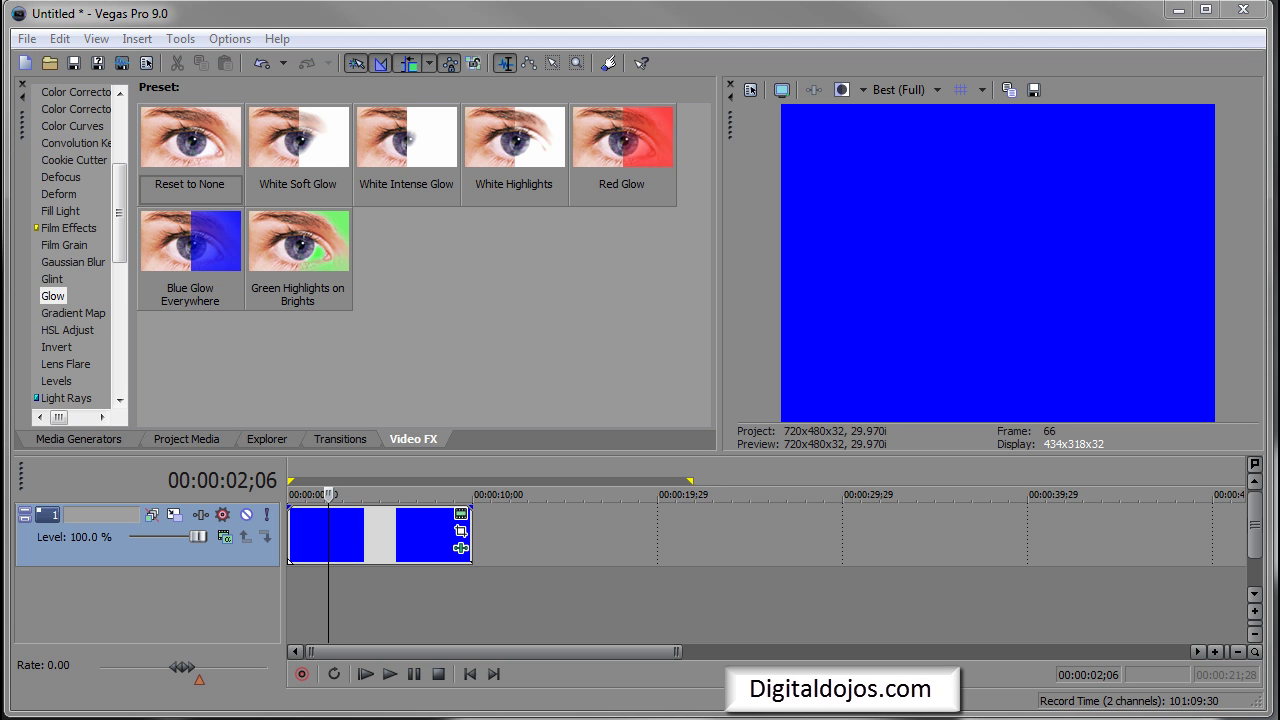
Enlarge and shift the blue solid's Pan/Crop frame so it is centred at 604.7, 421.6
{"action": "left_click", "coordinate": [461, 530]}
{"action": "left_click_drag", "start_coordinate": [390, 8], "coordinate": [499, 174]}
{"action": "left_click_drag", "start_coordinate": [538, 257], "coordinate": [730, 383]}
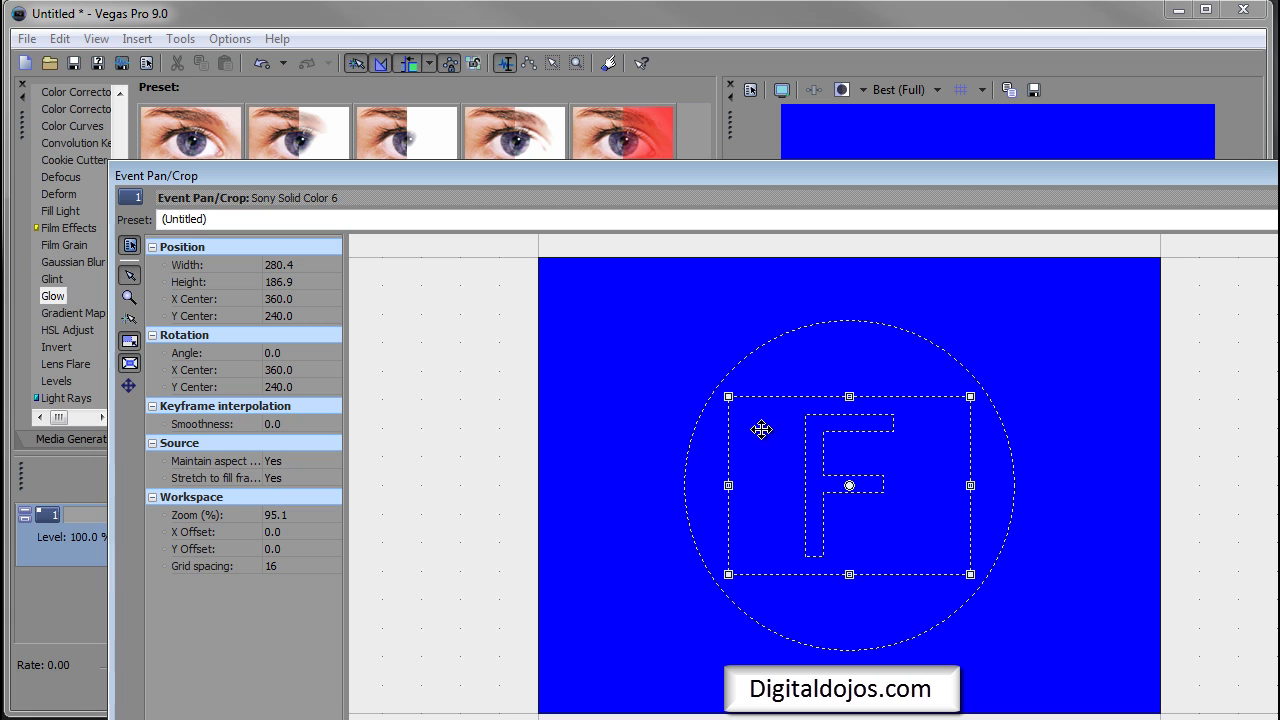
{"action": "left_click_drag", "start_coordinate": [726, 397], "coordinate": [395, 145]}
{"action": "left_click_drag", "start_coordinate": [876, 180], "coordinate": [880, 306]}
{"action": "scroll", "coordinate": [877, 417], "scroll_direction": "down", "scroll_amount": 5}
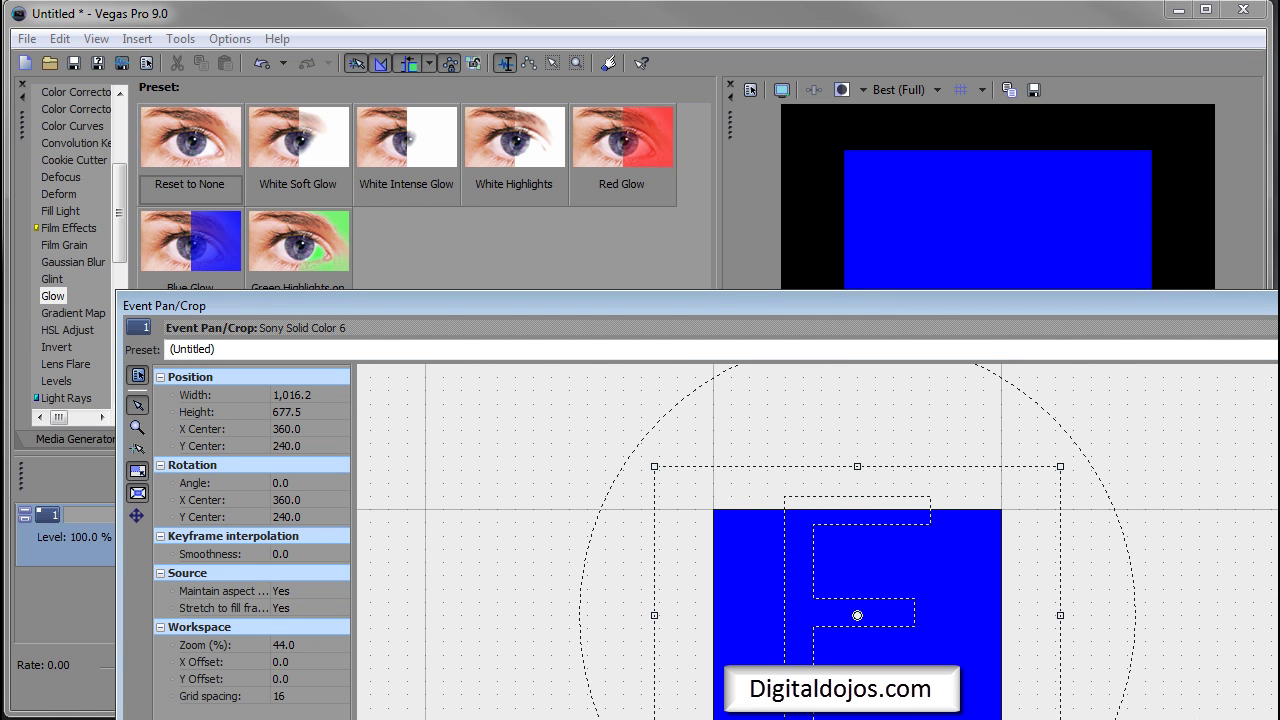
{"action": "left_click_drag", "start_coordinate": [654, 466], "coordinate": [610, 435]}
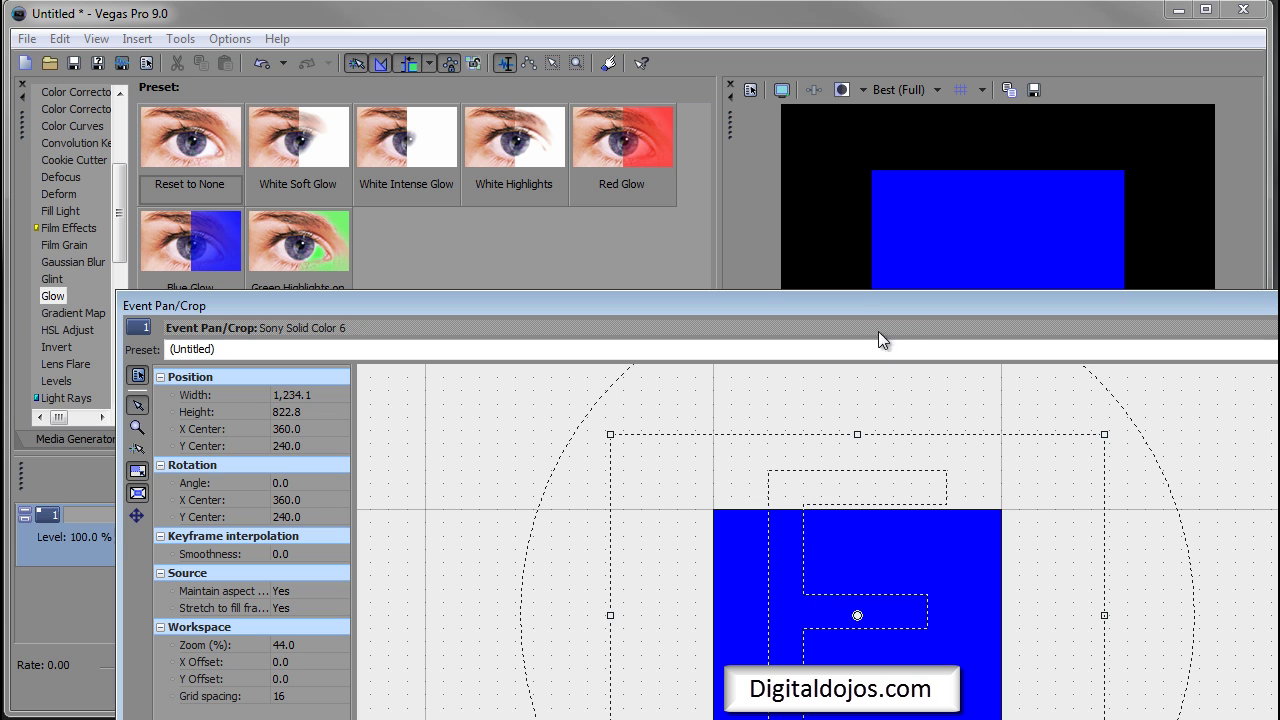
{"action": "left_click_drag", "start_coordinate": [870, 630], "coordinate": [970, 710]}
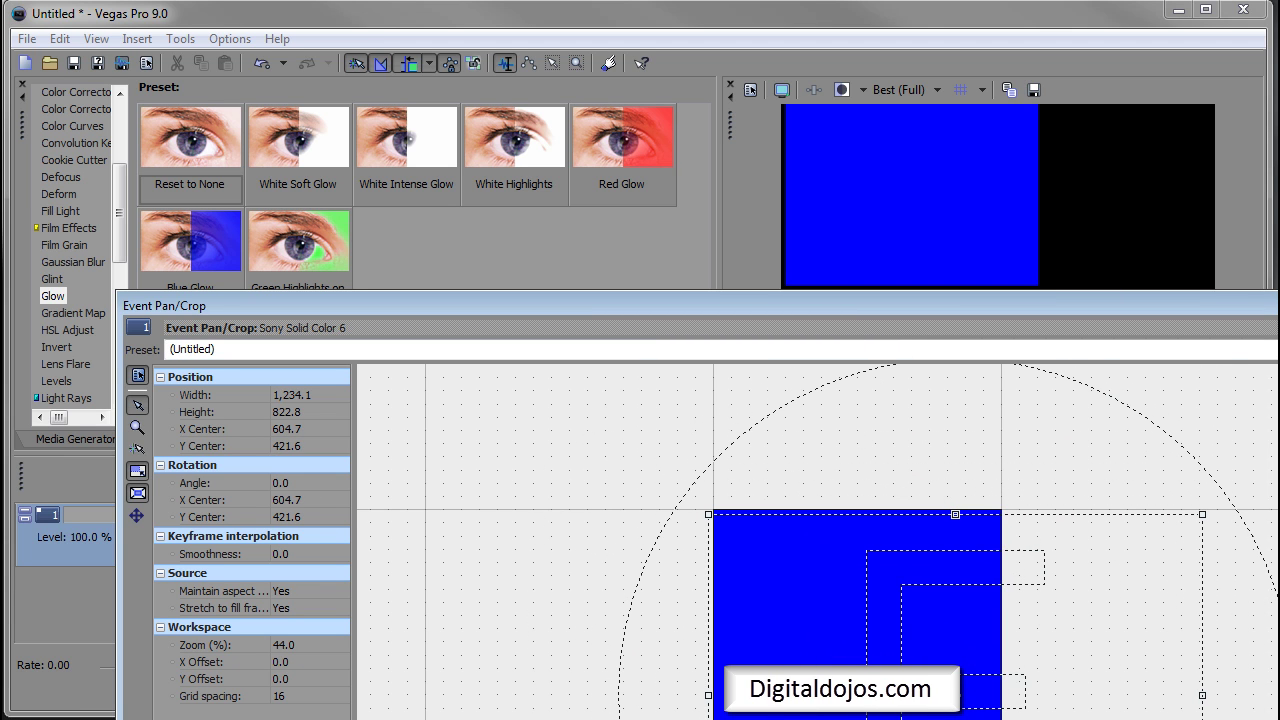
{"action": "key", "text": "alt+F4"}
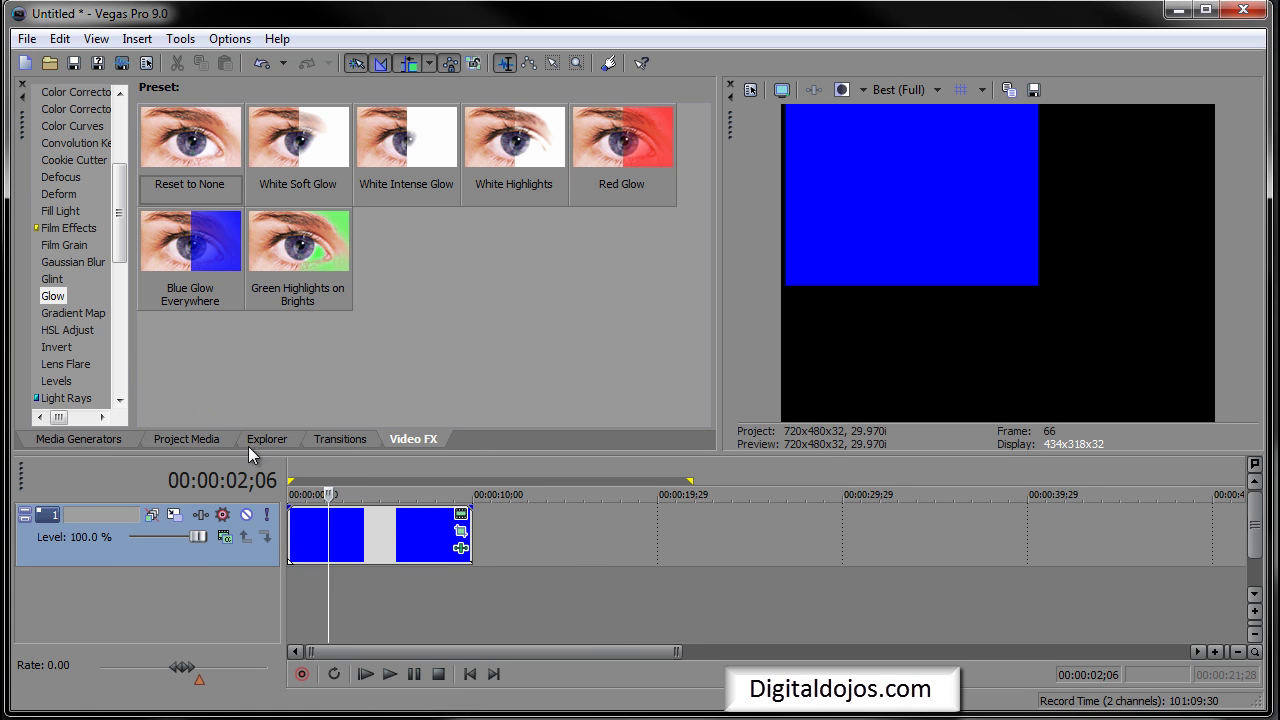
Add a black solid on a new video track, then delete it
{"action": "left_click", "coordinate": [173, 443]}
{"action": "left_click", "coordinate": [116, 441]}
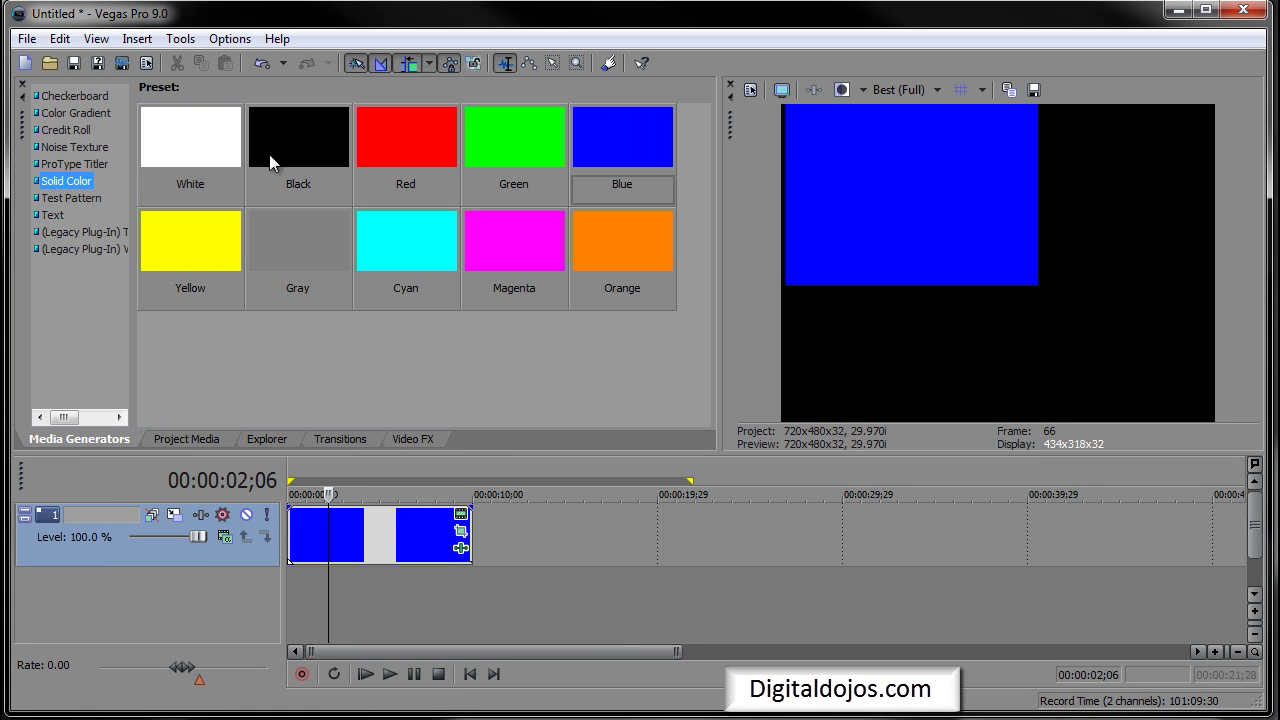
{"action": "left_click_drag", "start_coordinate": [265, 145], "coordinate": [294, 586]}
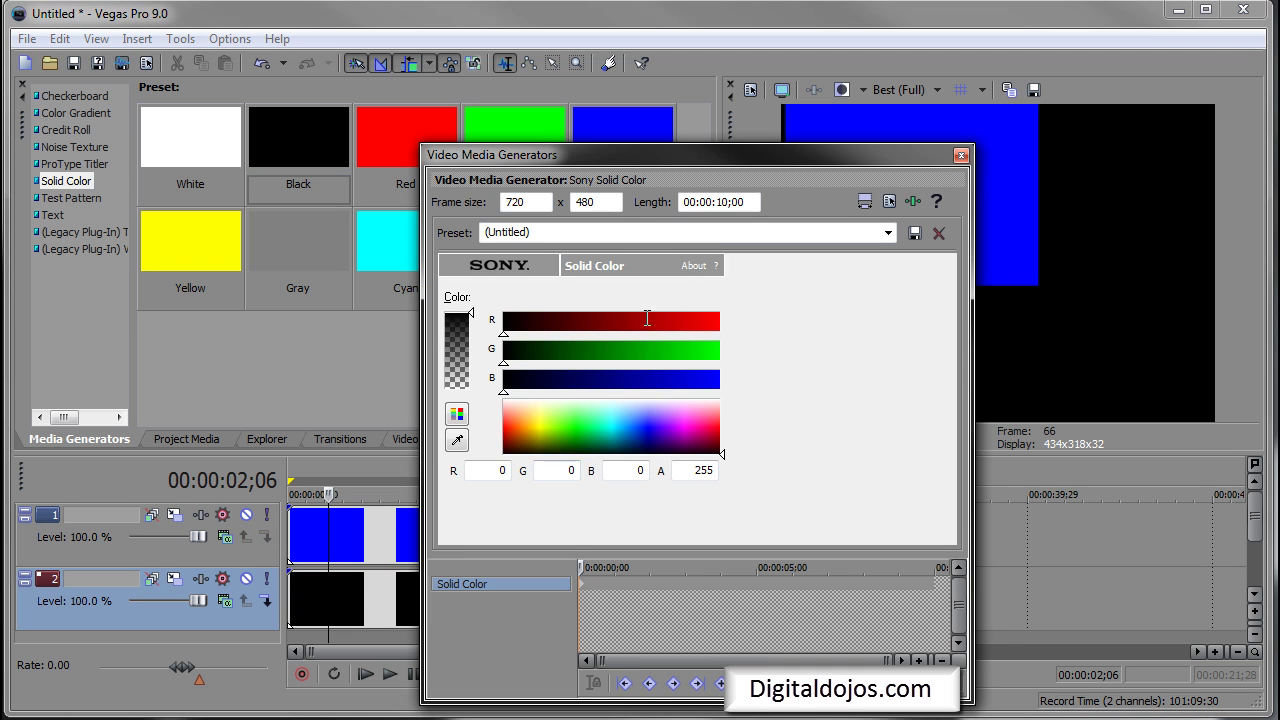
{"action": "left_click", "coordinate": [961, 155]}
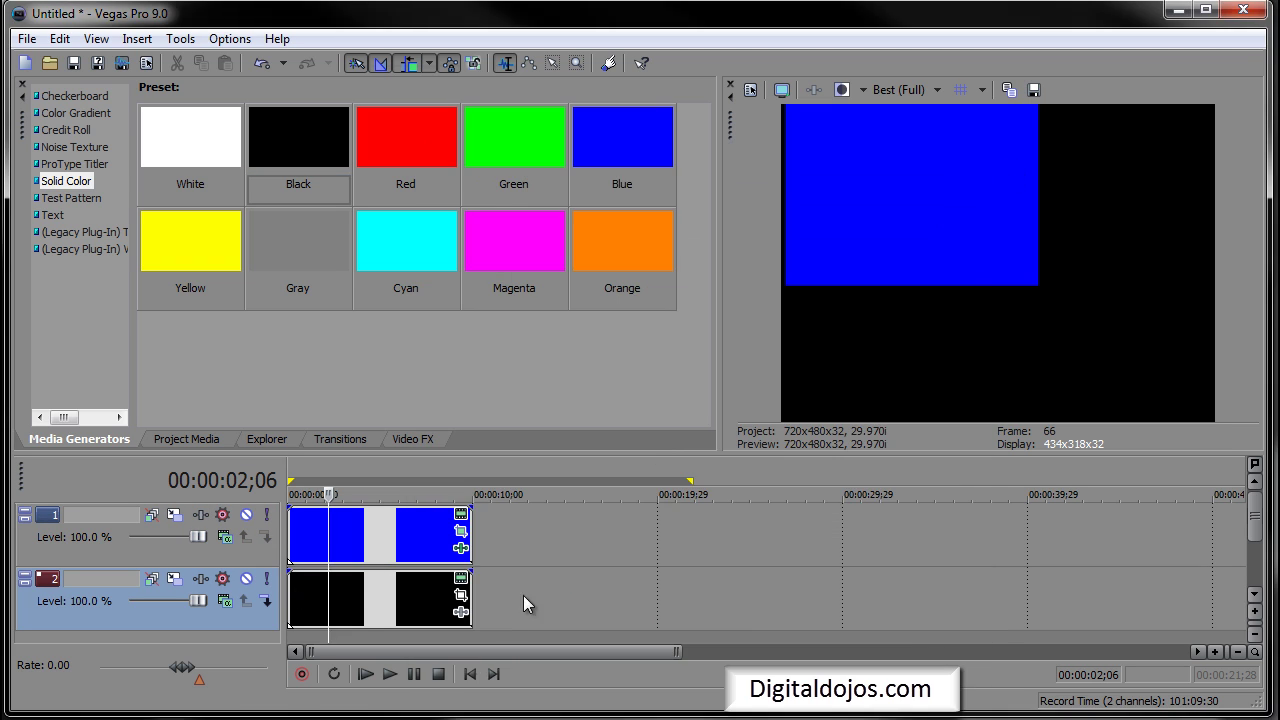
{"action": "left_click", "coordinate": [422, 610]}
{"action": "key", "text": "Delete"}
Place a green solid on the second track and shrink it into the bottom-right corner
{"action": "left_click_drag", "start_coordinate": [544, 158], "coordinate": [297, 590]}
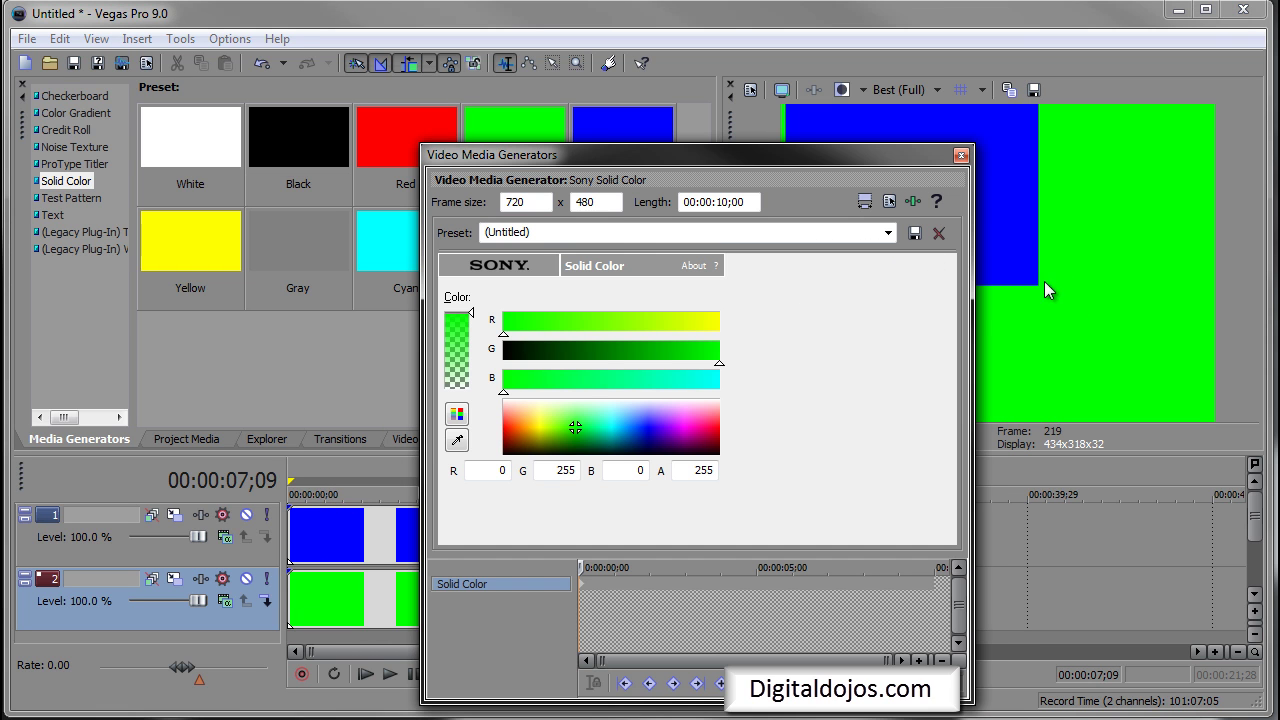
{"action": "left_click", "coordinate": [966, 160]}
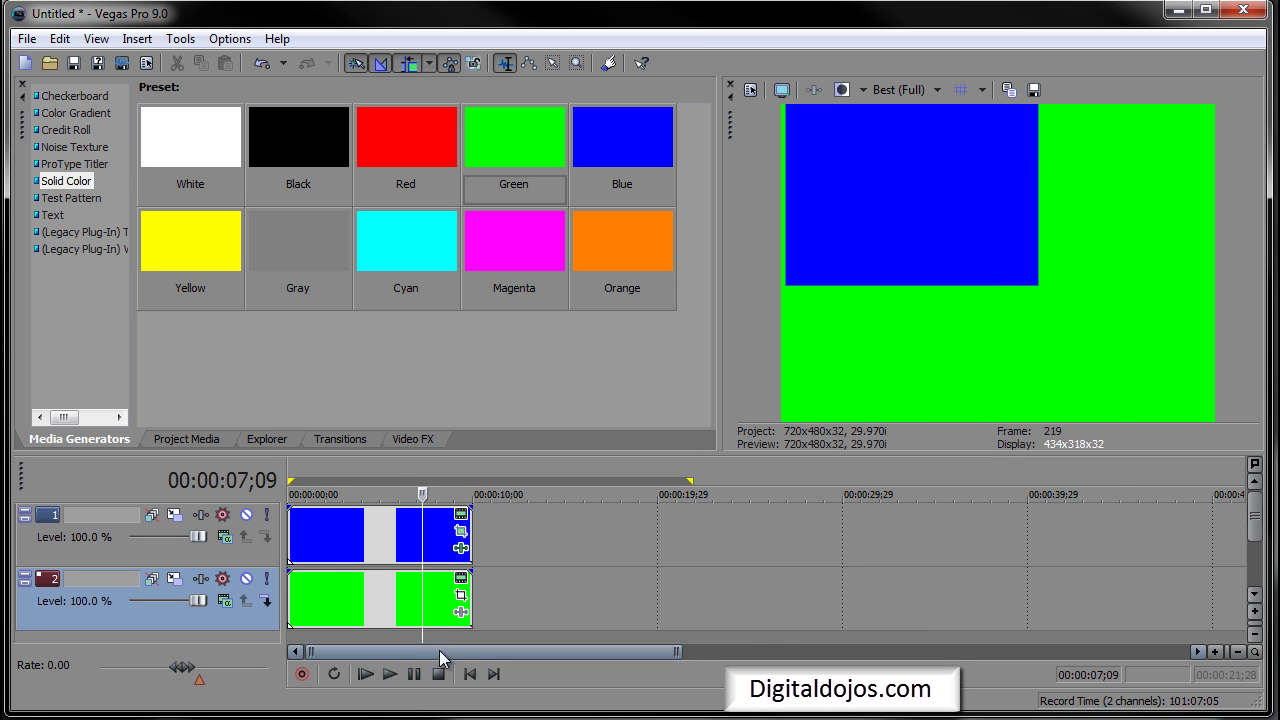
{"action": "left_click", "coordinate": [457, 590]}
{"action": "scroll", "coordinate": [971, 703], "scroll_direction": "down", "scroll_amount": 1}
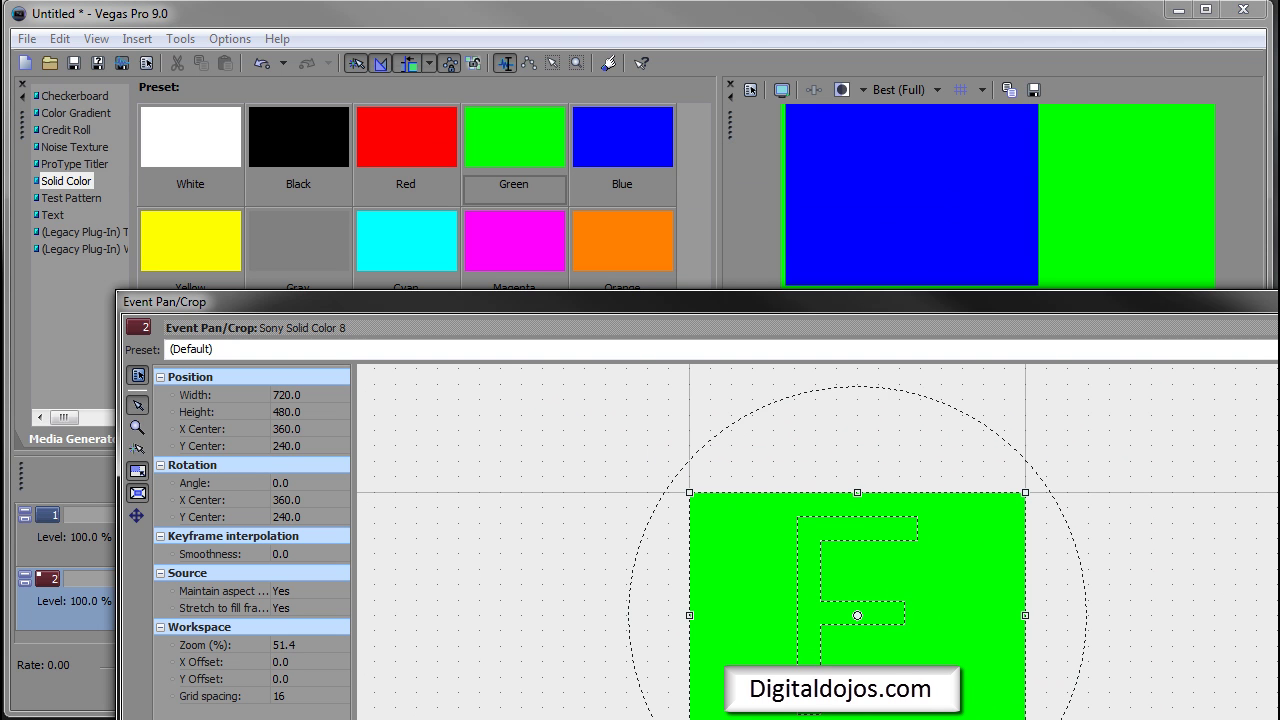
{"action": "scroll", "coordinate": [857, 614], "scroll_direction": "down", "scroll_amount": 3}
{"action": "scroll", "coordinate": [640, 680], "scroll_direction": "down", "scroll_amount": 2}
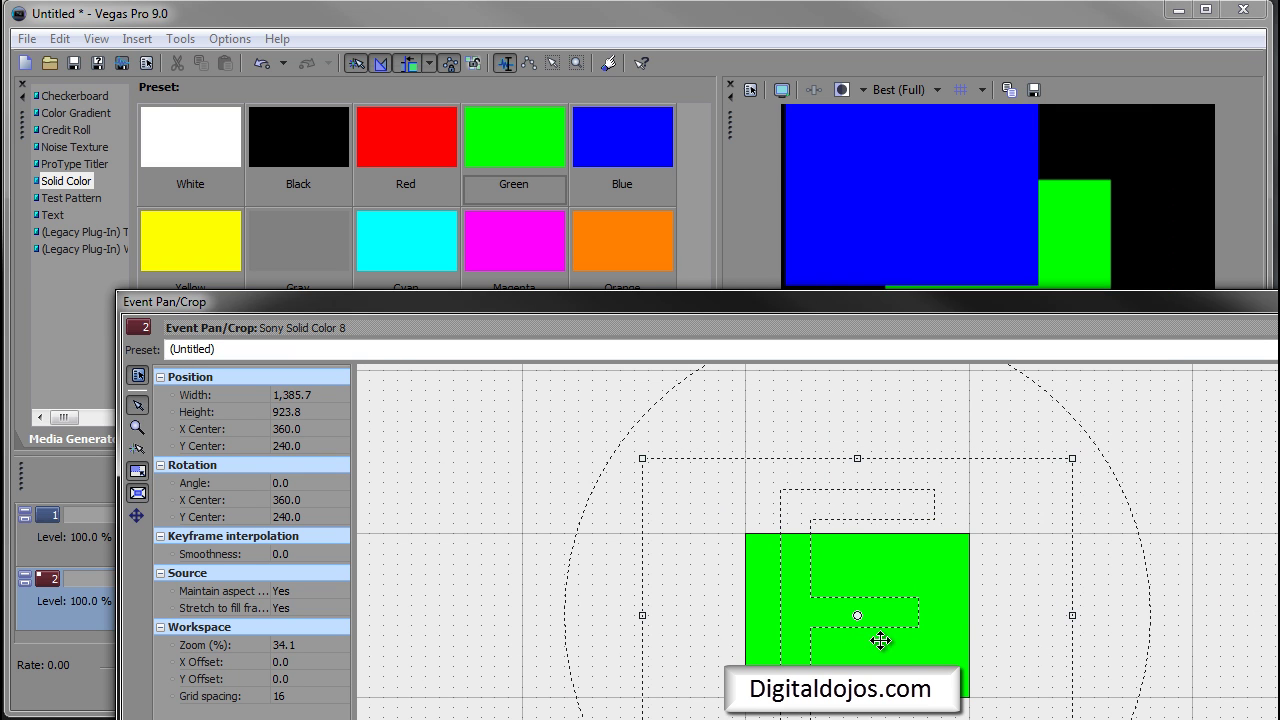
{"action": "left_click_drag", "start_coordinate": [891, 640], "coordinate": [786, 576]}
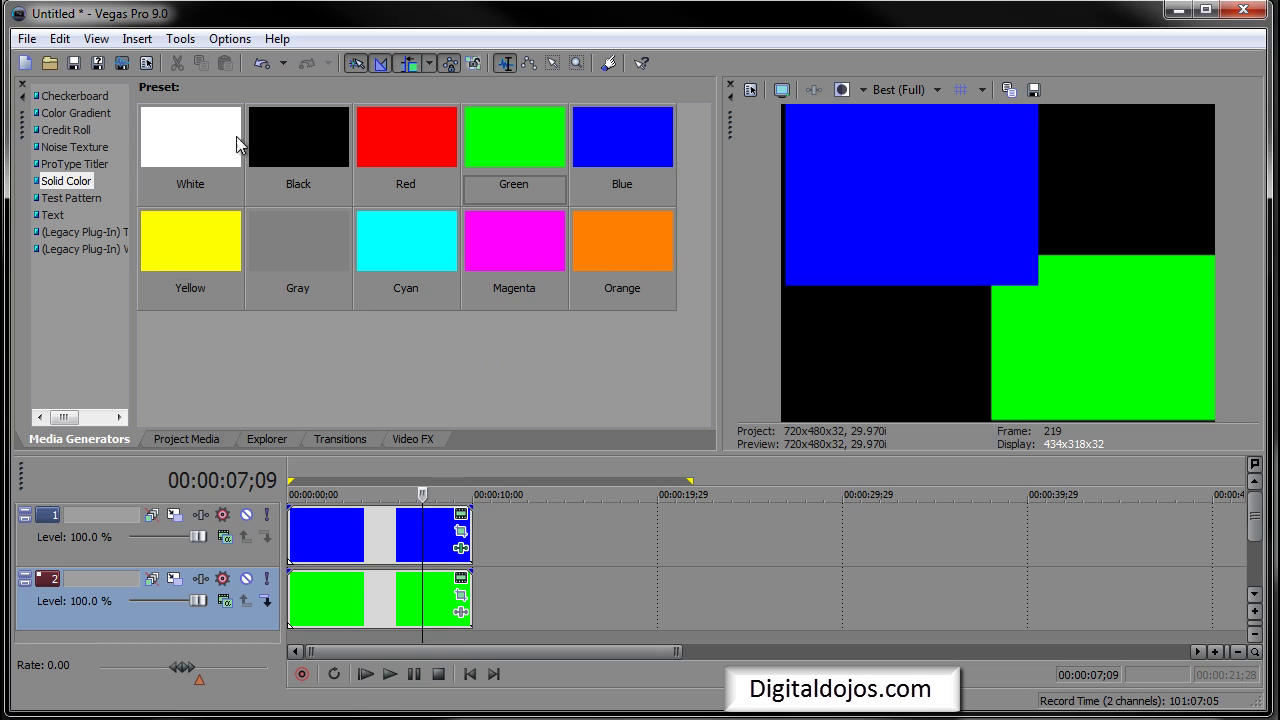
Add a white solid on a new background track beneath the collage
{"action": "left_click_drag", "start_coordinate": [229, 149], "coordinate": [292, 505]}
{"action": "left_click", "coordinate": [962, 155]}
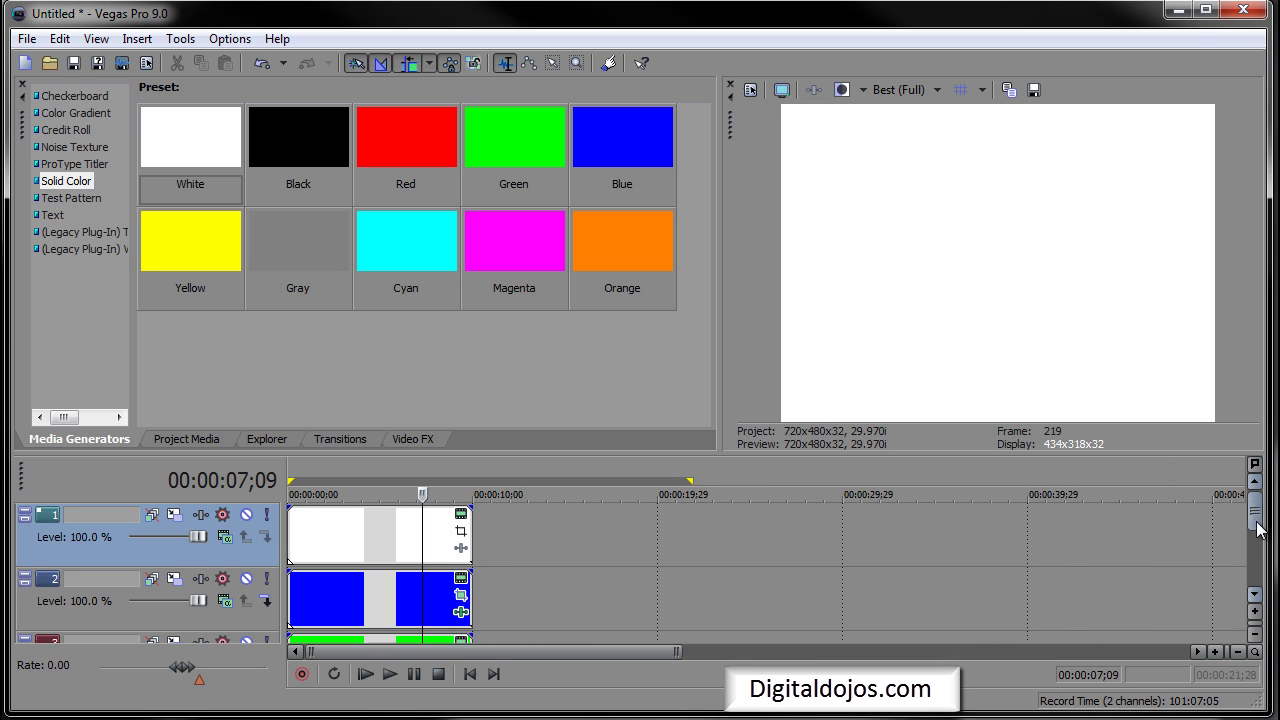
{"action": "mouse_move", "coordinate": [1258, 530]}
{"action": "left_mouse_down"}
{"action": "mouse_move", "coordinate": [1258, 570]}
{"action": "mouse_move", "coordinate": [1258, 530]}
{"action": "left_mouse_up"}
{"action": "scroll", "coordinate": [355, 534], "scroll_direction": "down", "scroll_amount": 2}
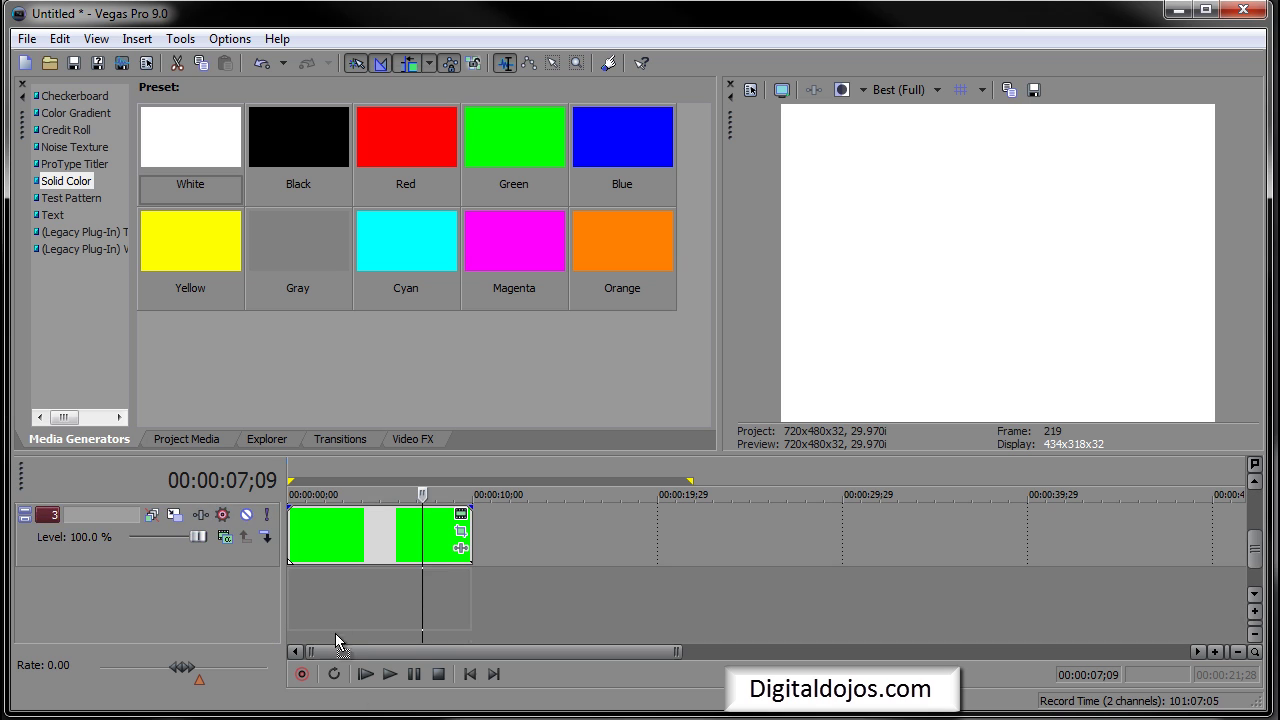
{"action": "left_click_drag", "start_coordinate": [332, 625], "coordinate": [331, 609]}
Rotate the green event's Pan/Crop frame to 56.5° and recentre it partly beneath the blue
{"action": "left_click", "coordinate": [356, 550]}
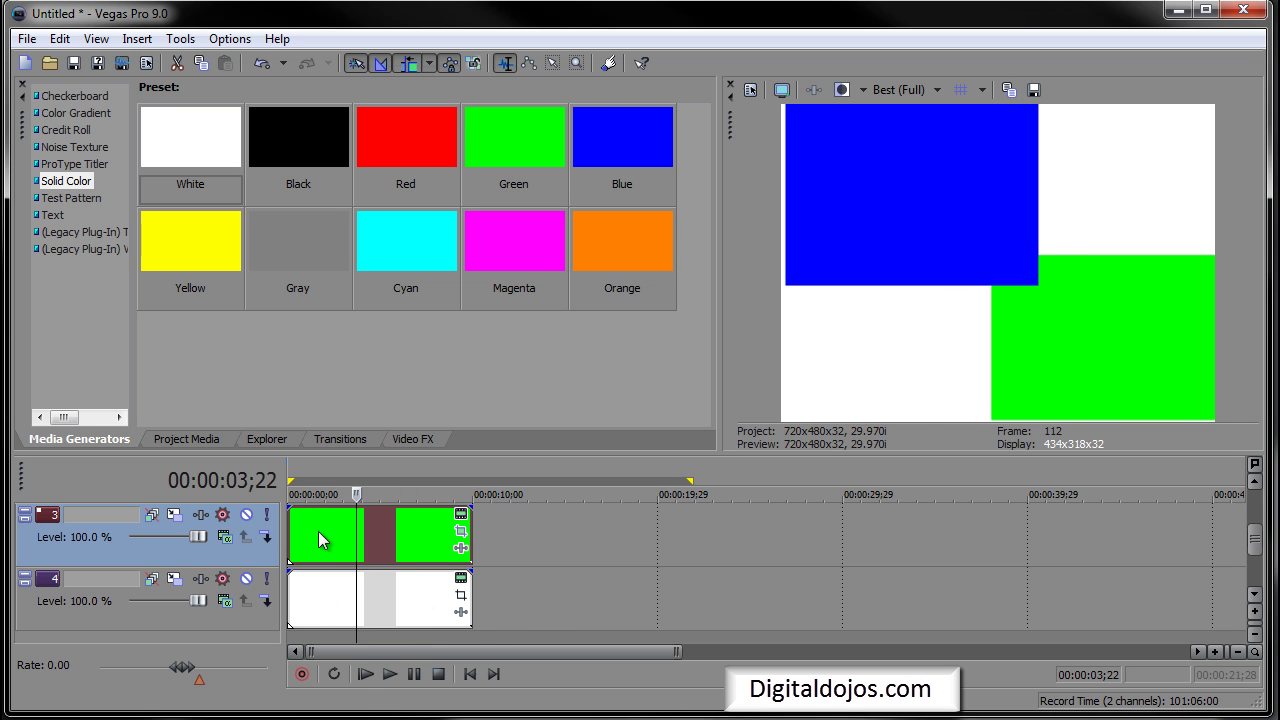
{"action": "left_click", "coordinate": [460, 531]}
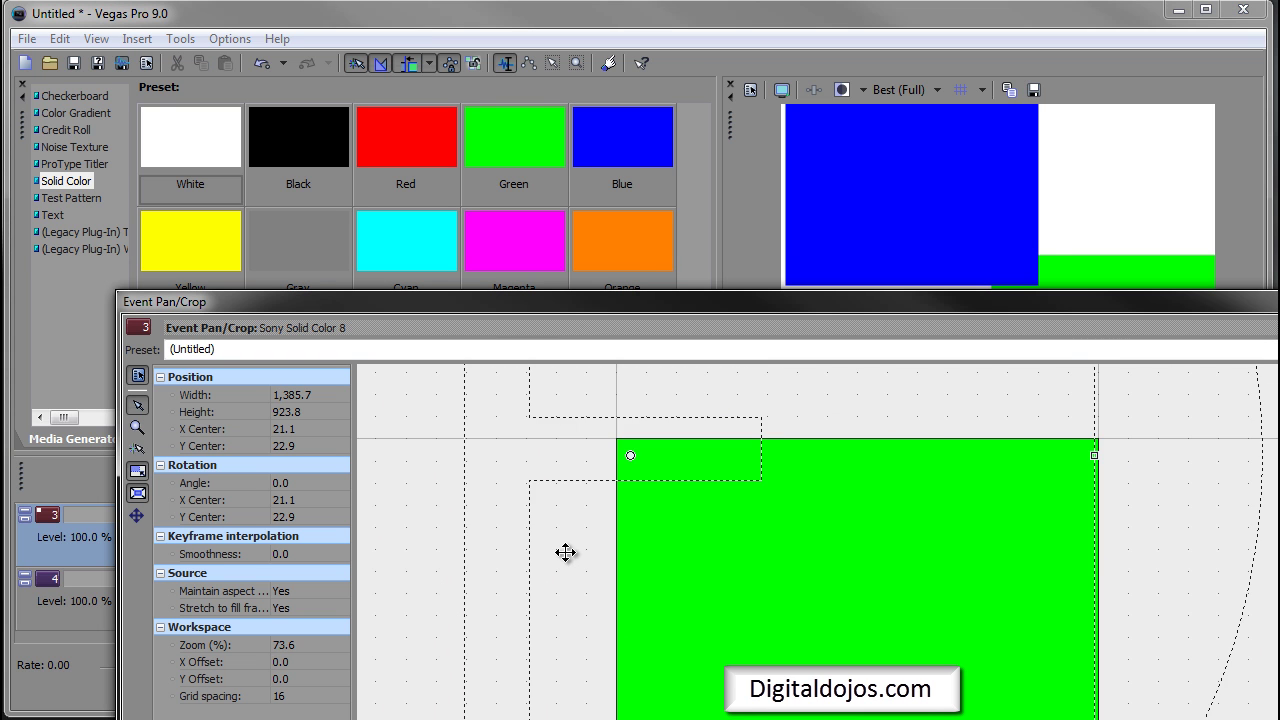
{"action": "scroll", "coordinate": [706, 514], "scroll_direction": "down", "scroll_amount": 4}
{"action": "left_click_drag", "start_coordinate": [1029, 502], "coordinate": [1027, 661]}
{"action": "left_click_drag", "start_coordinate": [1161, 532], "coordinate": [1120, 660]}
{"action": "left_click_drag", "start_coordinate": [1230, 630], "coordinate": [1260, 600]}
{"action": "left_click_drag", "start_coordinate": [954, 602], "coordinate": [874, 591]}
{"action": "scroll", "coordinate": [922, 662], "scroll_direction": "down", "scroll_amount": 3}
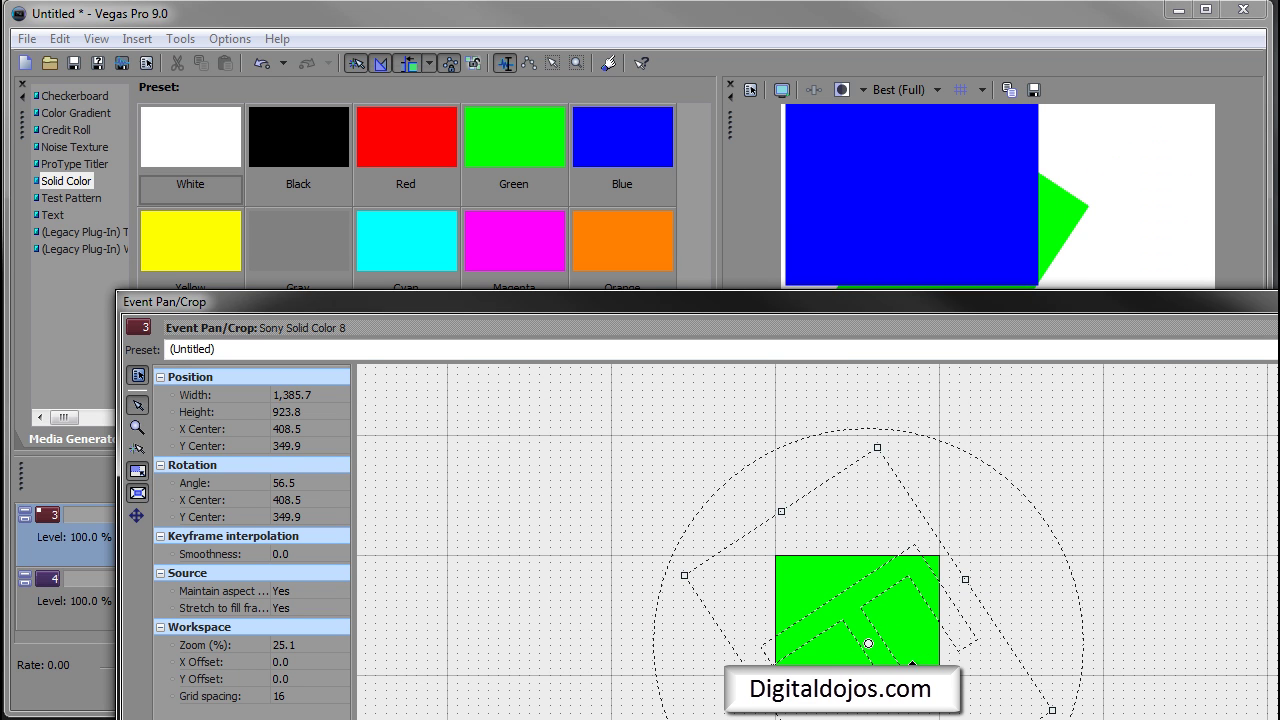
{"action": "key", "text": "alt+F4"}
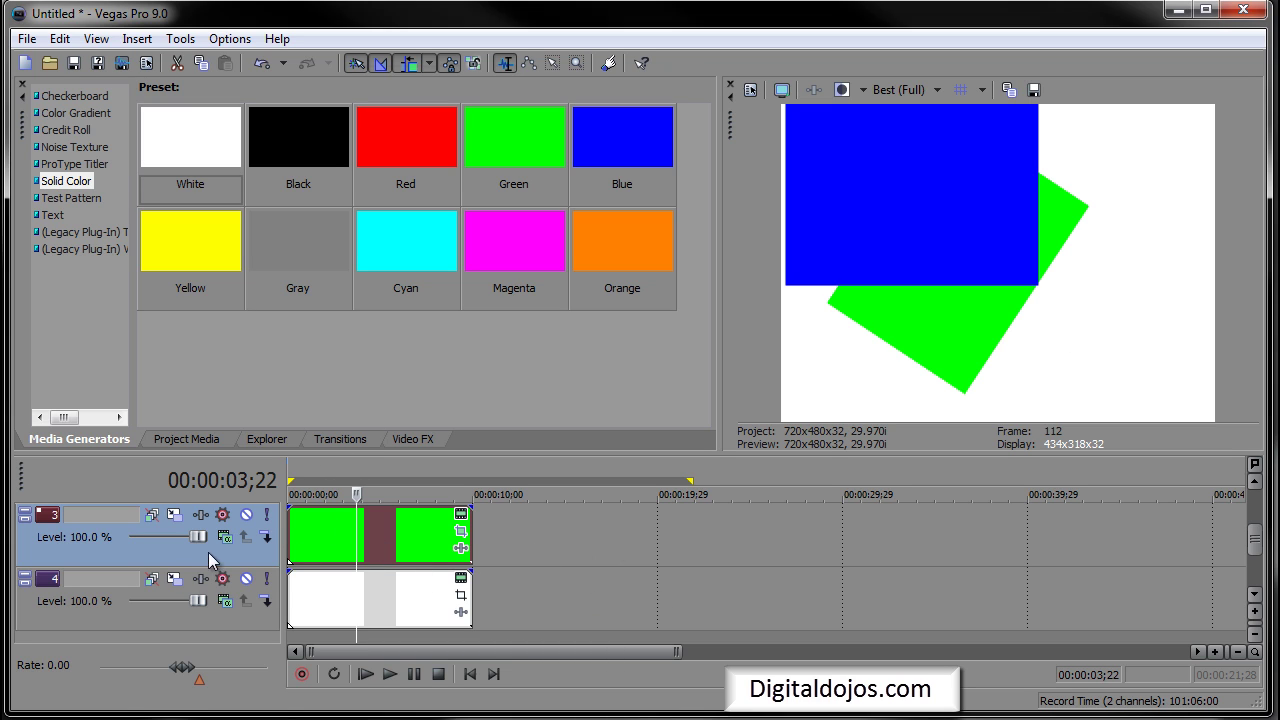
{"action": "right_click", "coordinate": [110, 589]}
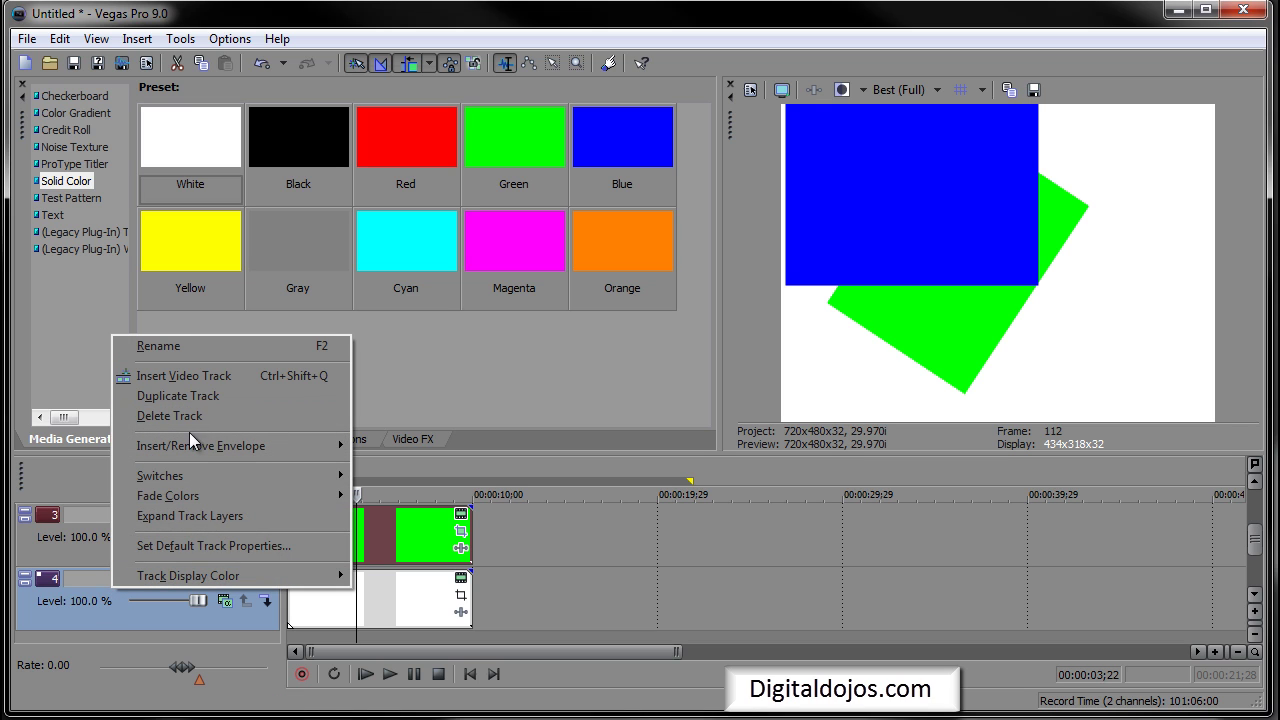
{"action": "left_click", "coordinate": [65, 512]}
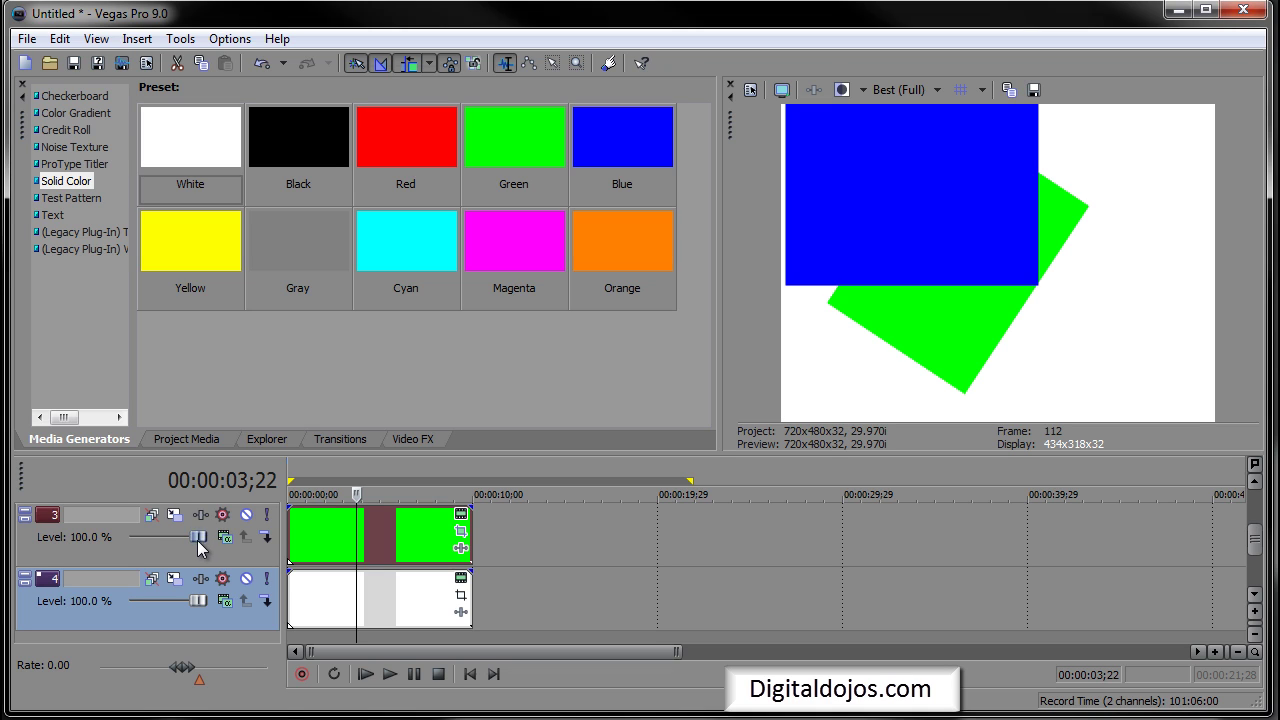
{"action": "left_click_drag", "start_coordinate": [197, 540], "coordinate": [278, 548]}
{"action": "left_click_drag", "start_coordinate": [186, 675], "coordinate": [157, 668]}
Split the green clip at 07;06 and 03;02, cancelling the stray command marker
{"action": "left_click", "coordinate": [357, 537]}
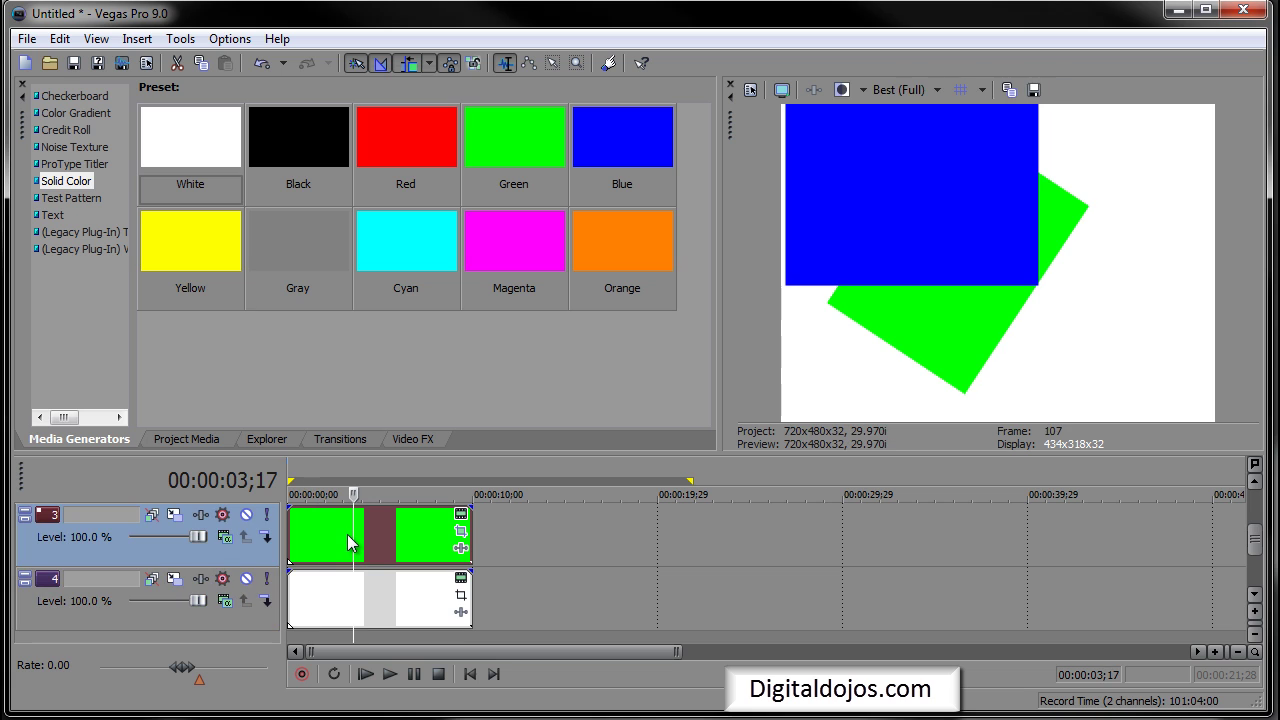
{"action": "left_click", "coordinate": [372, 530]}
{"action": "left_click", "coordinate": [421, 523]}
{"action": "key", "text": "s"}
{"action": "left_click", "coordinate": [346, 543]}
{"action": "key", "text": "s"}
{"action": "key", "text": "c"}
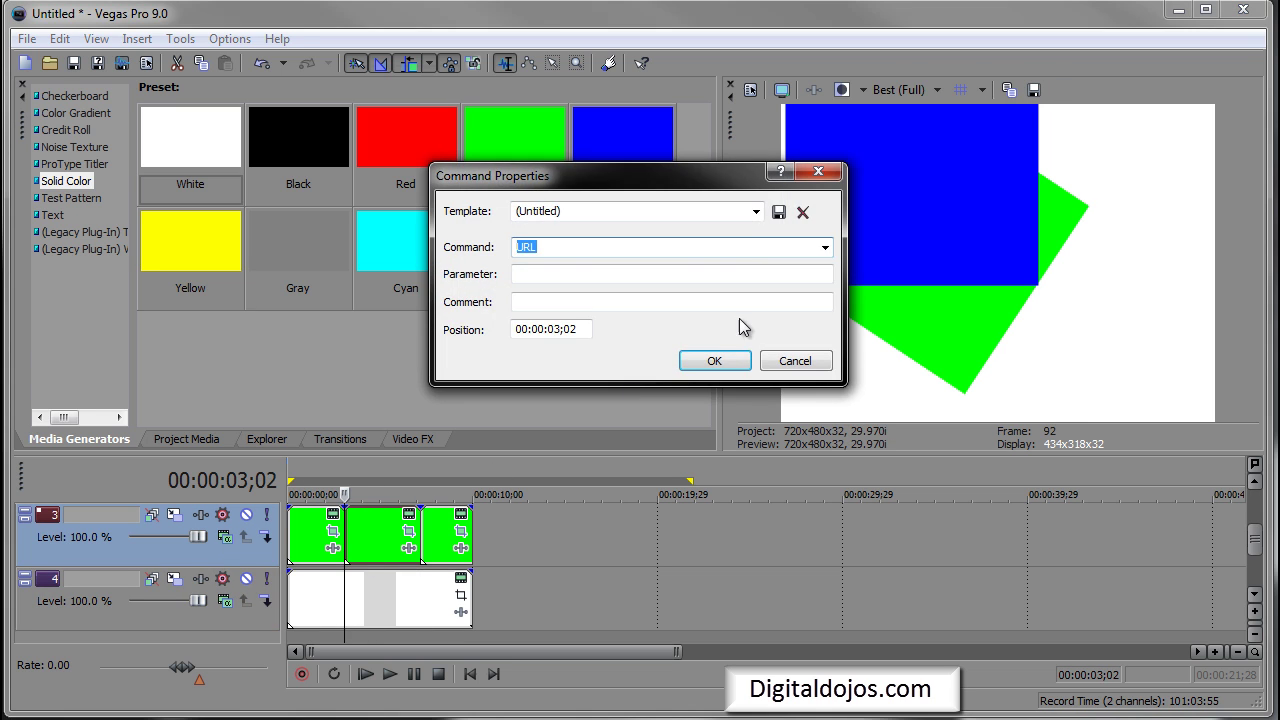
{"action": "left_click", "coordinate": [790, 358]}
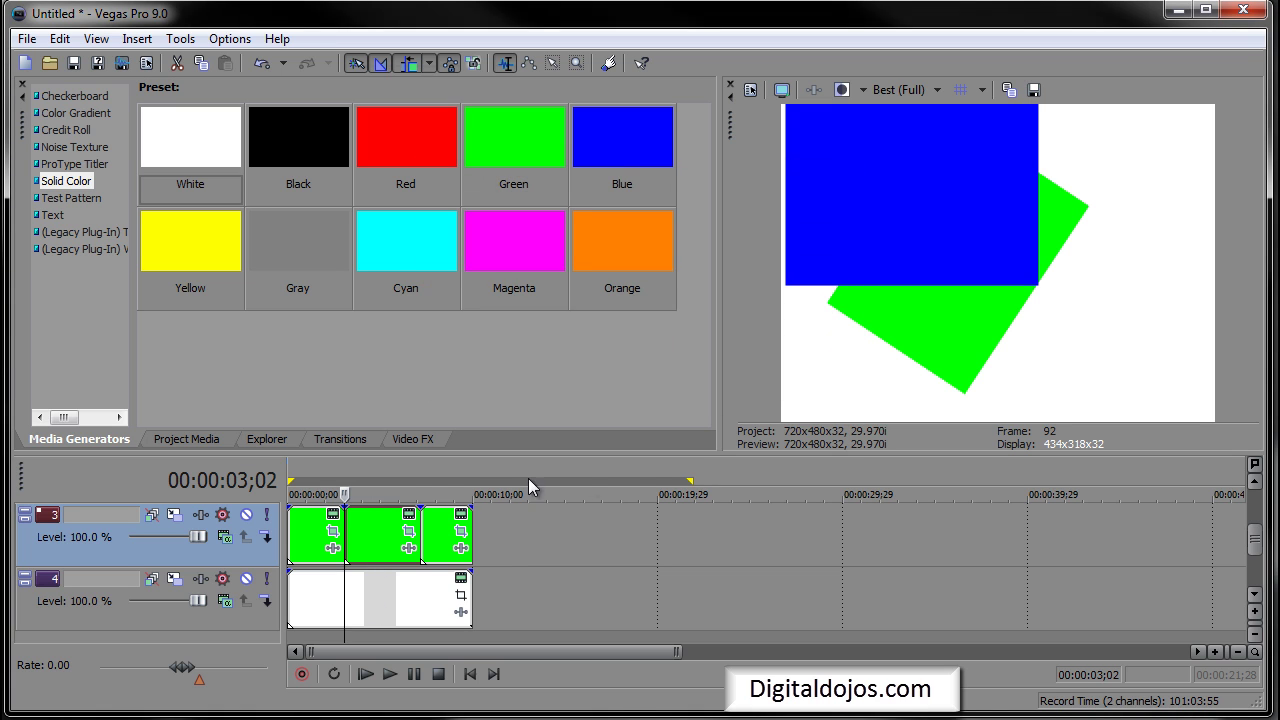
Check the Render As and Project Properties dialogs, then close both without changes
{"action": "left_click", "coordinate": [27, 38]}
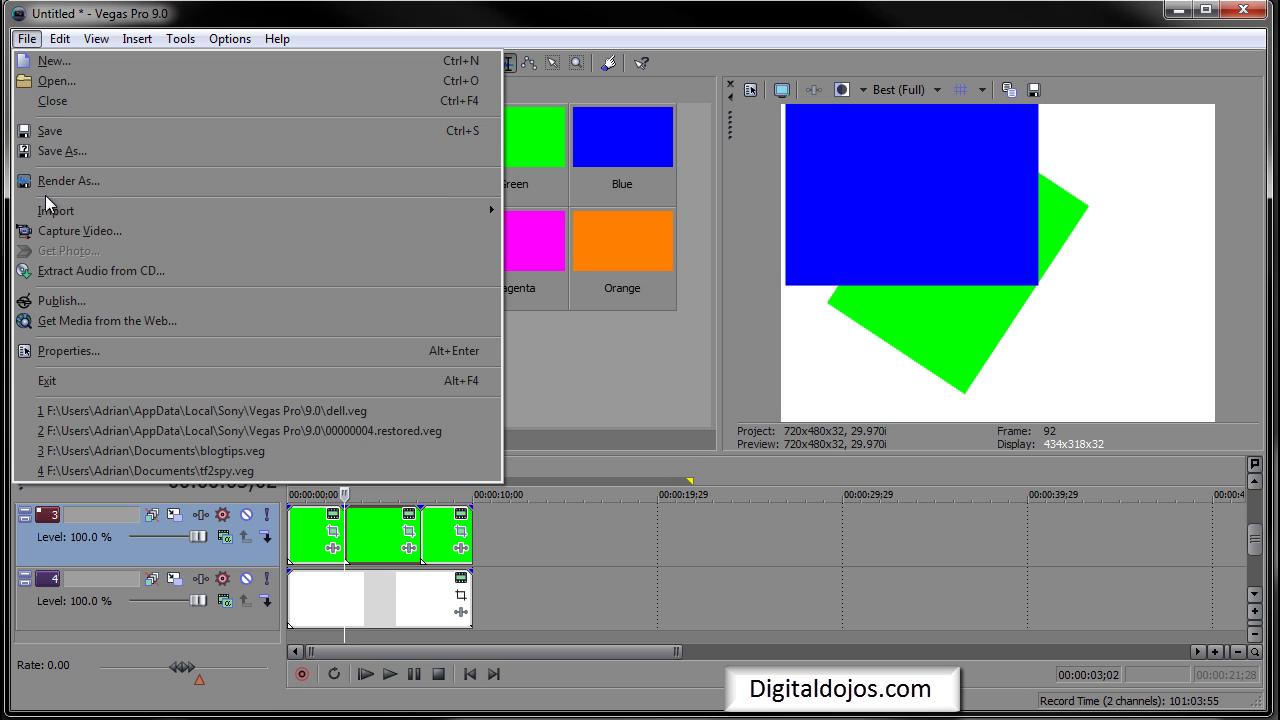
{"action": "left_click", "coordinate": [50, 188]}
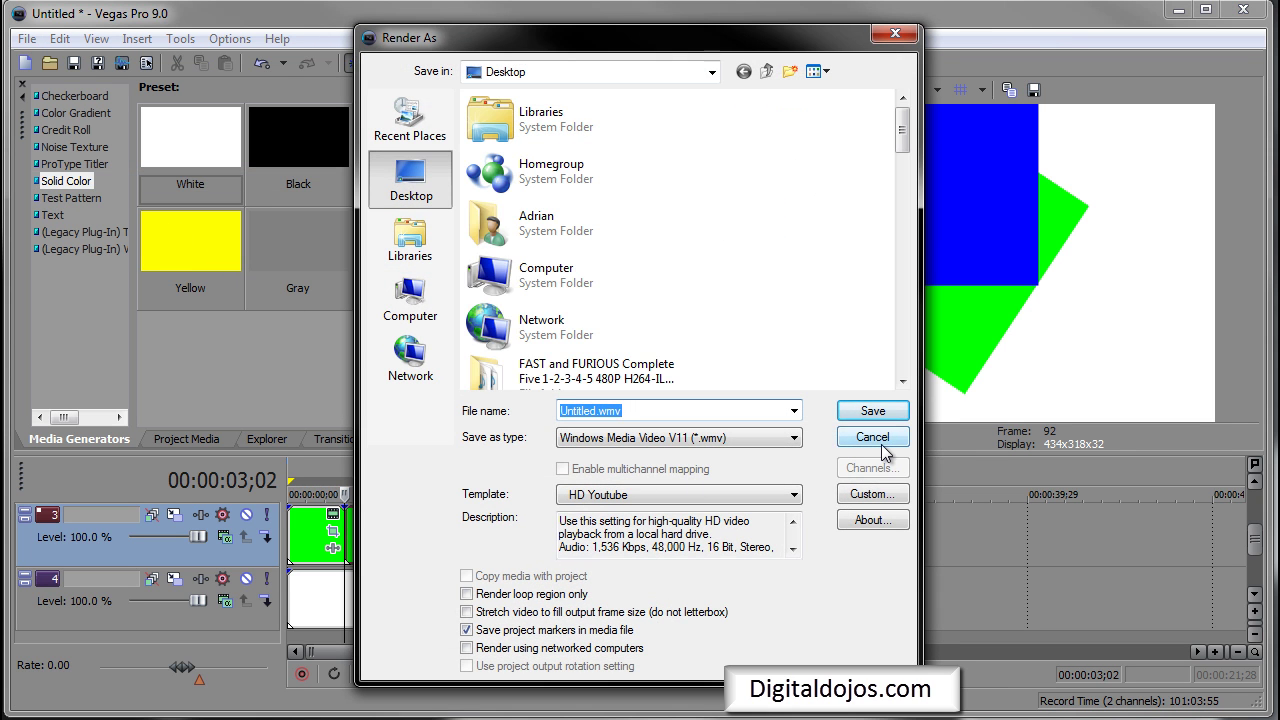
{"action": "left_click", "coordinate": [882, 446]}
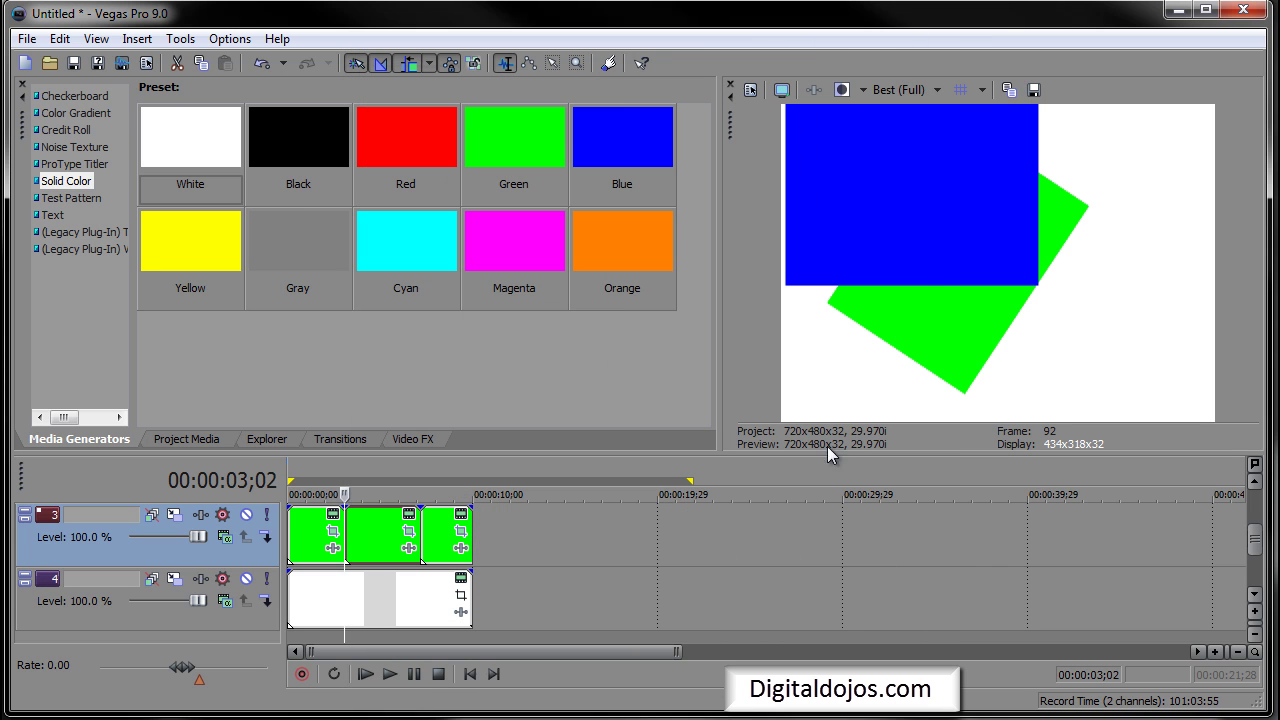
{"action": "left_click", "coordinate": [27, 39]}
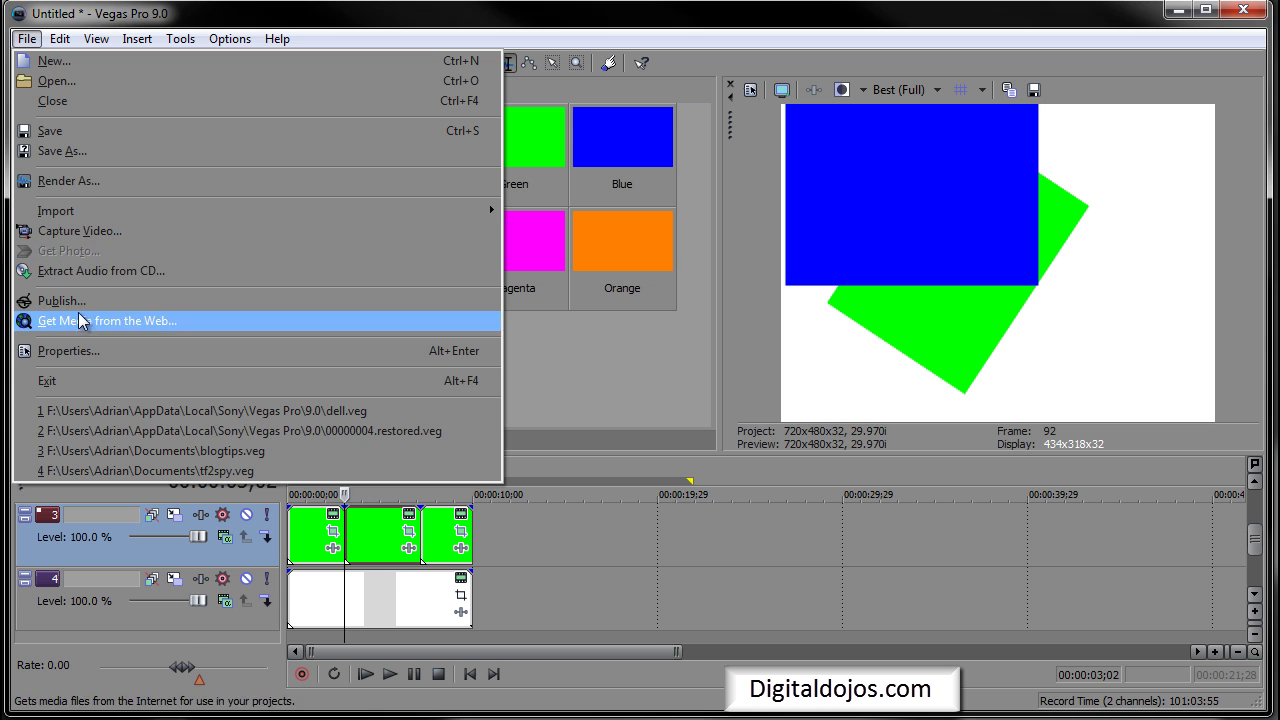
{"action": "left_click", "coordinate": [68, 350]}
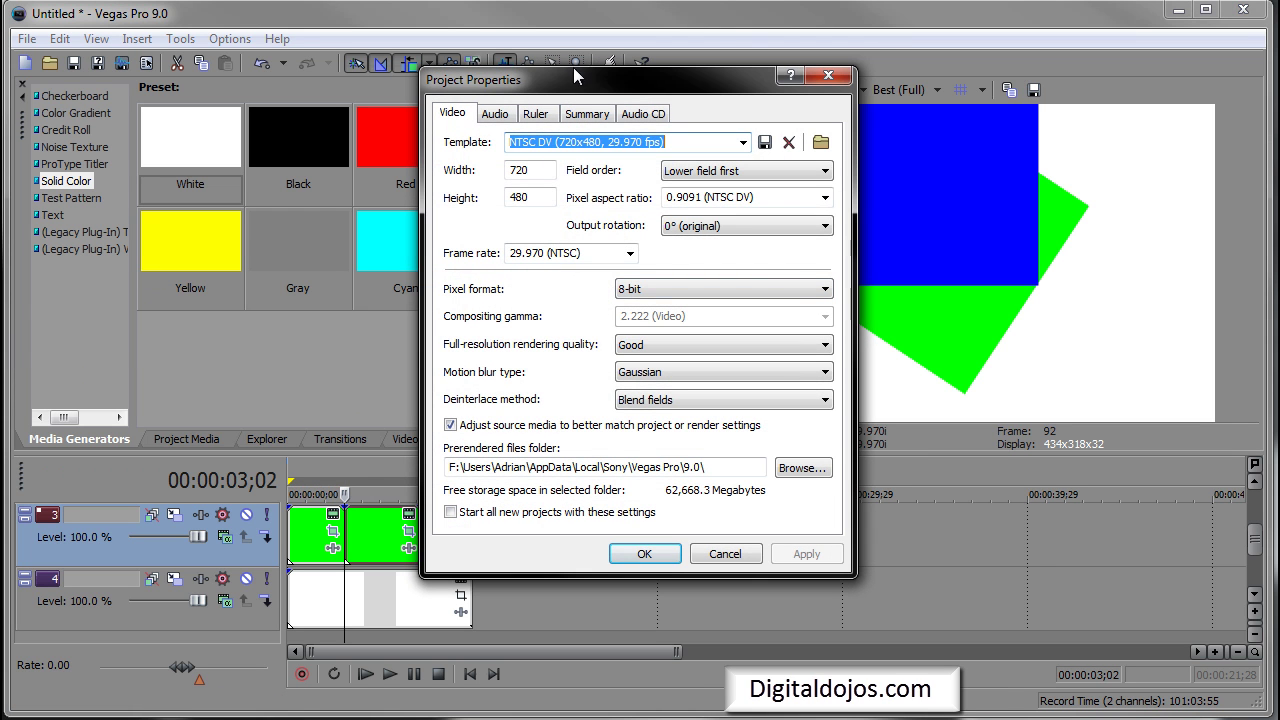
{"action": "left_click_drag", "start_coordinate": [576, 80], "coordinate": [175, 33]}
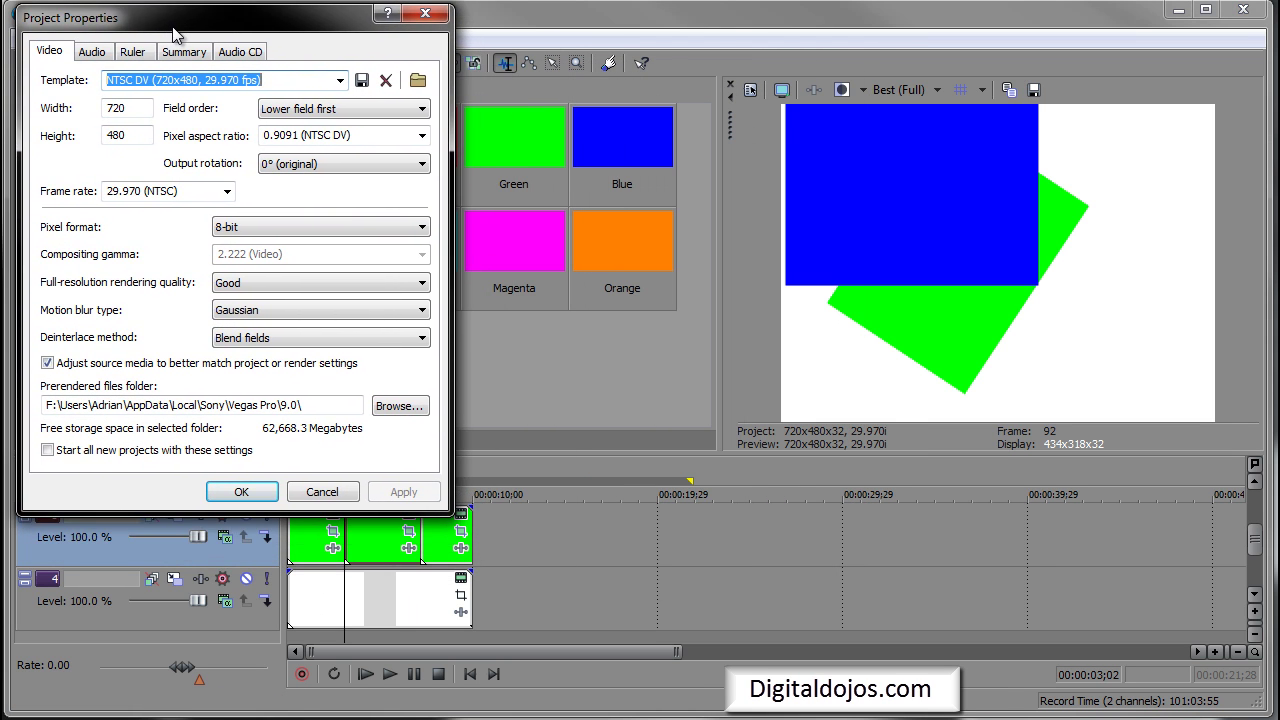
{"action": "left_click", "coordinate": [441, 16]}
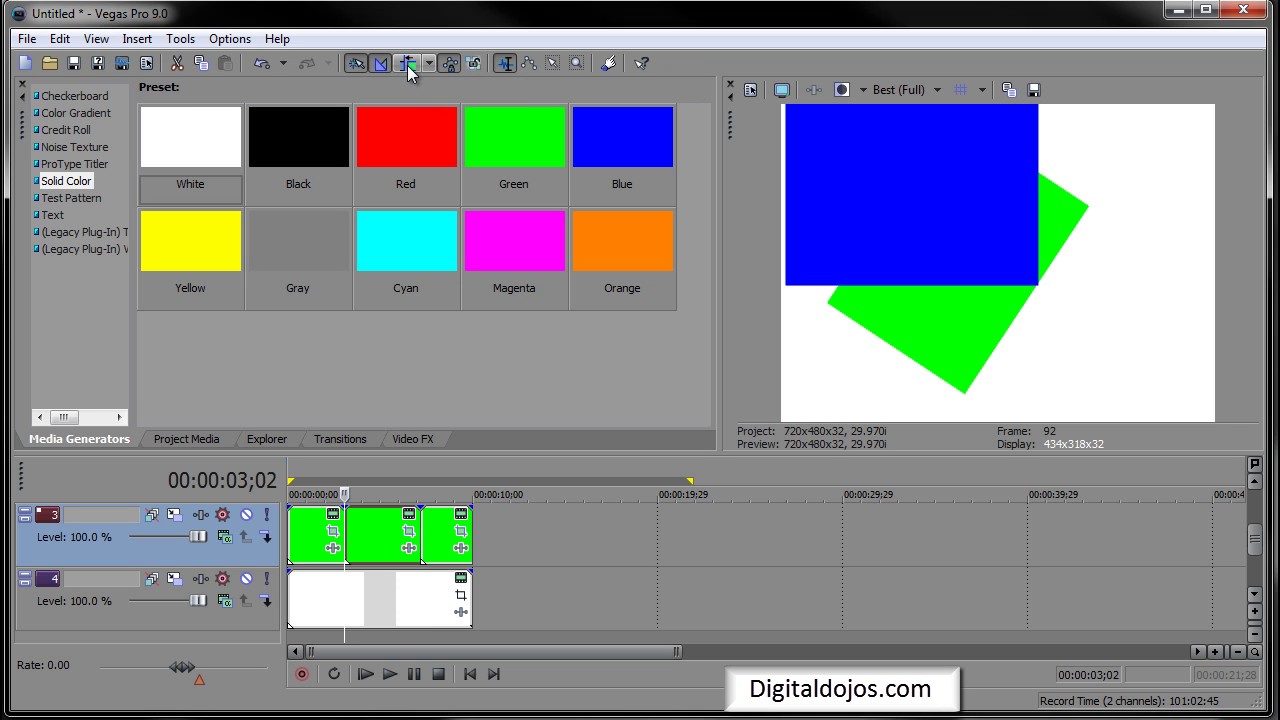
Add a Magenta solid to track 3 and slide the later green pieces right to about 12 seconds
{"action": "left_click_drag", "start_coordinate": [446, 545], "coordinate": [390, 546]}
{"action": "left_click_drag", "start_coordinate": [514, 240], "coordinate": [522, 566]}
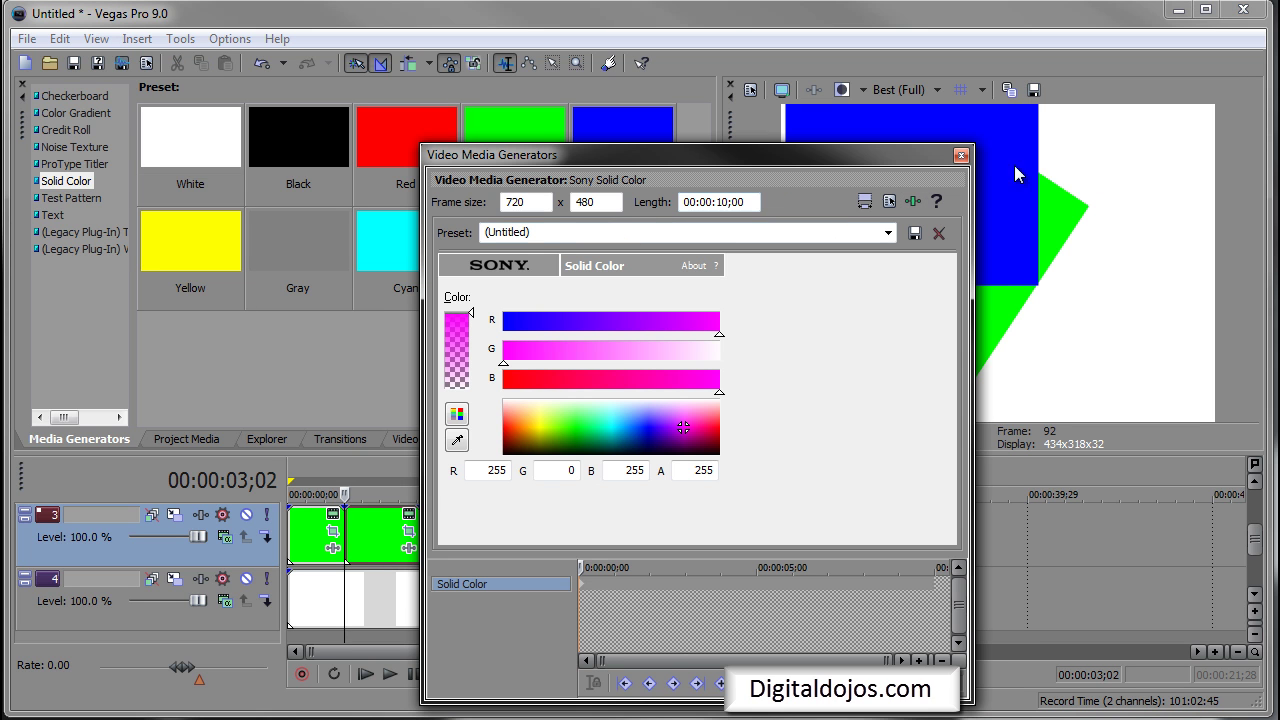
{"action": "left_click", "coordinate": [962, 157]}
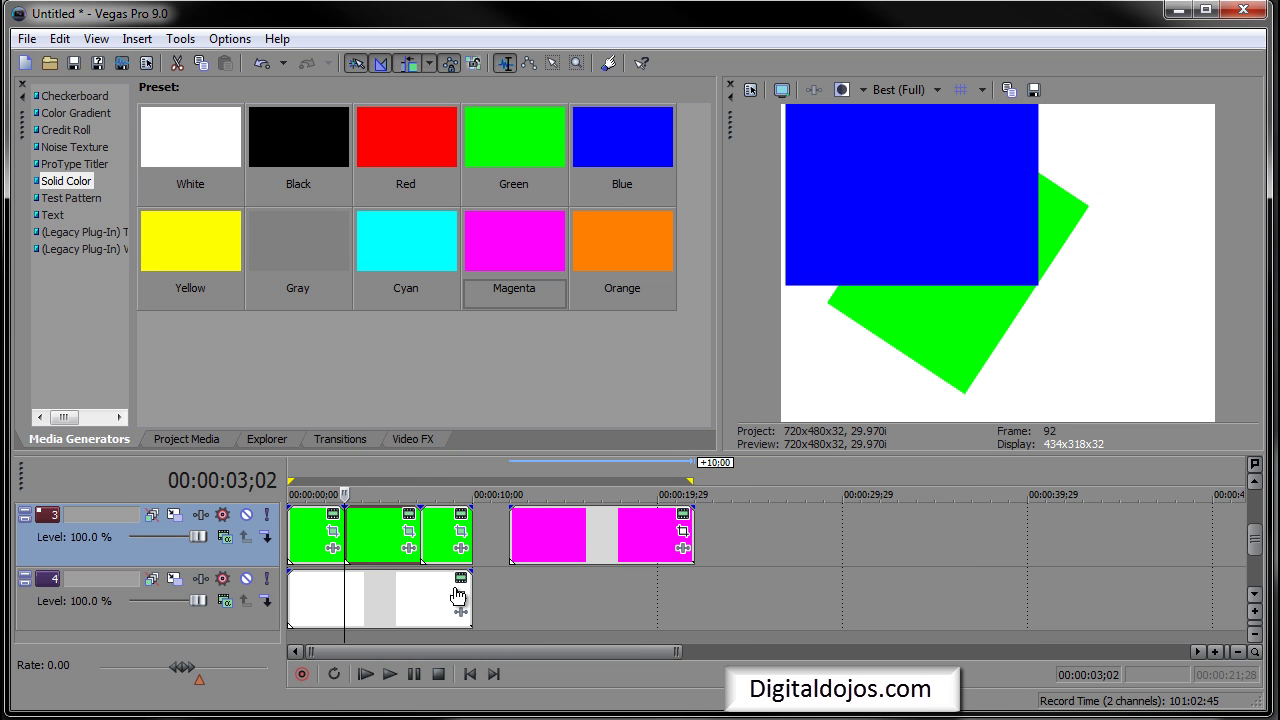
{"action": "left_click_drag", "start_coordinate": [364, 533], "coordinate": [523, 546]}
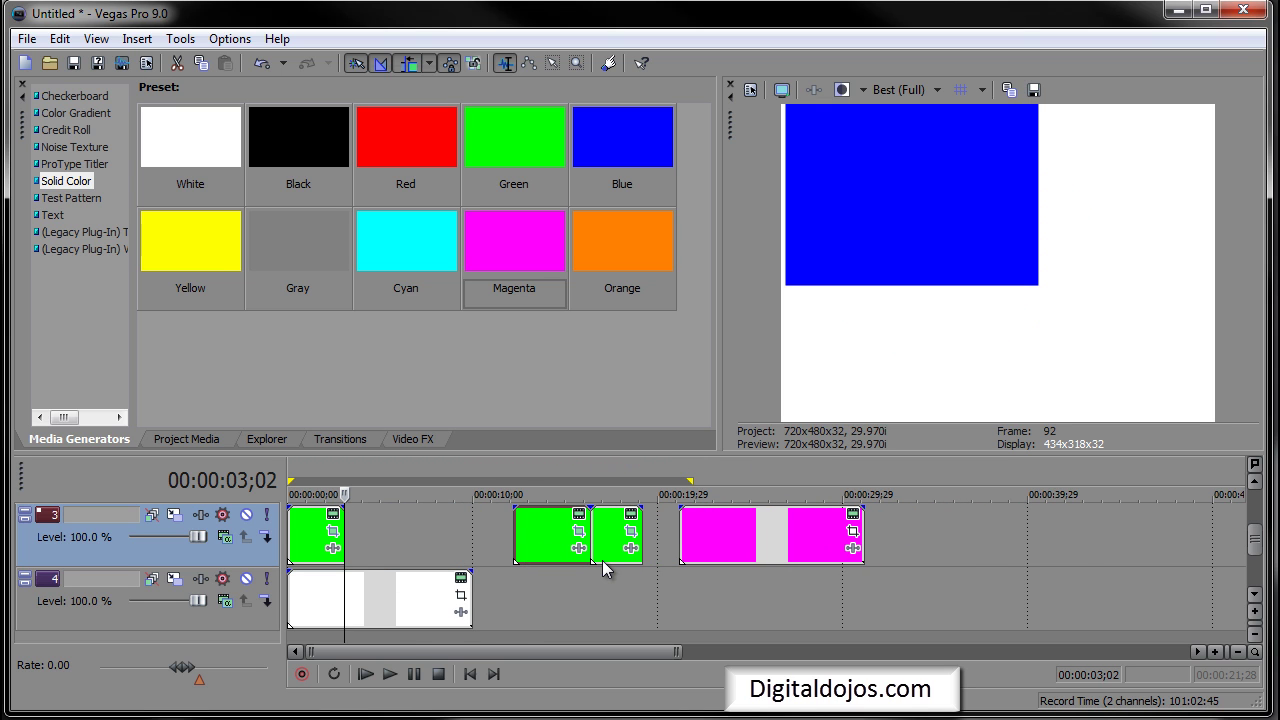